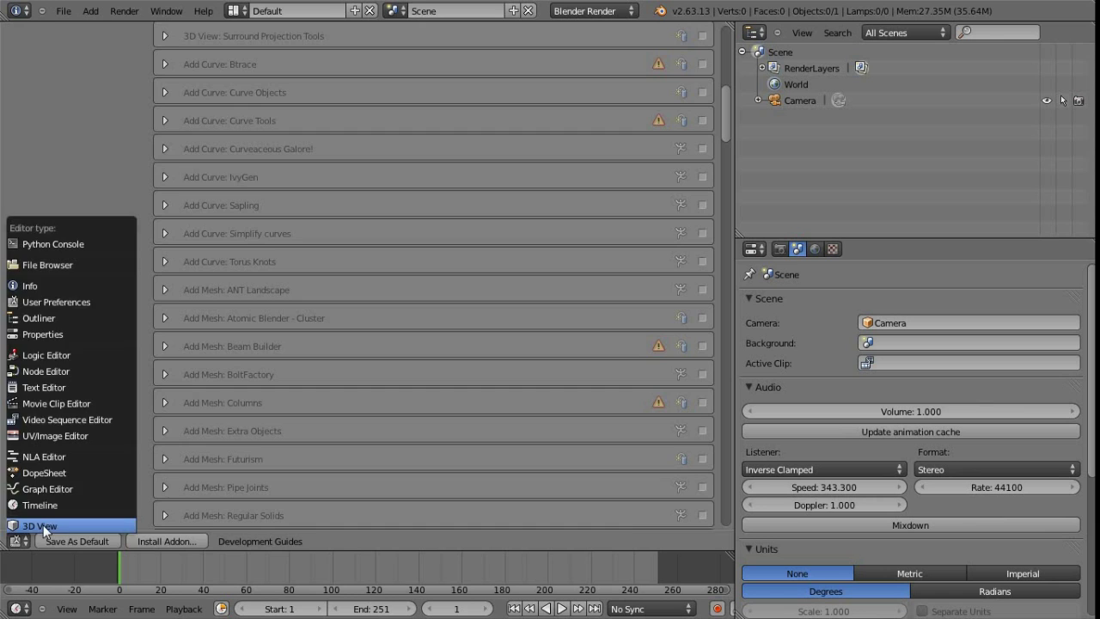
Open the user preferences and examine the list of available add-ons, including the details of the Add Objects Panel add-on.
{"action": "left_click", "coordinate": [62, 10]}
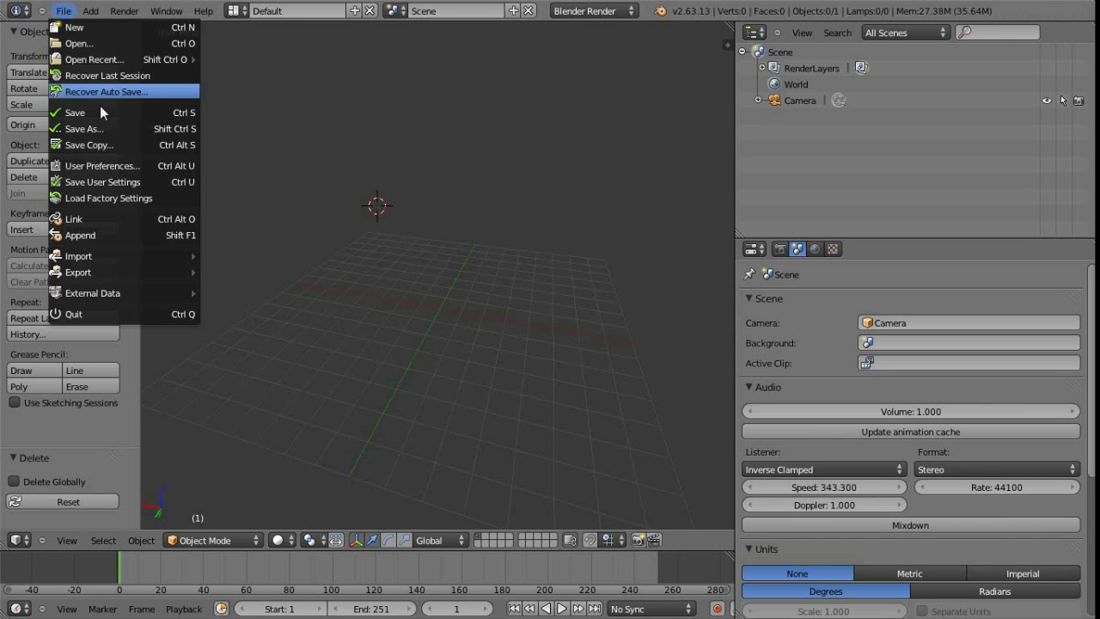
{"action": "left_click", "coordinate": [150, 166]}
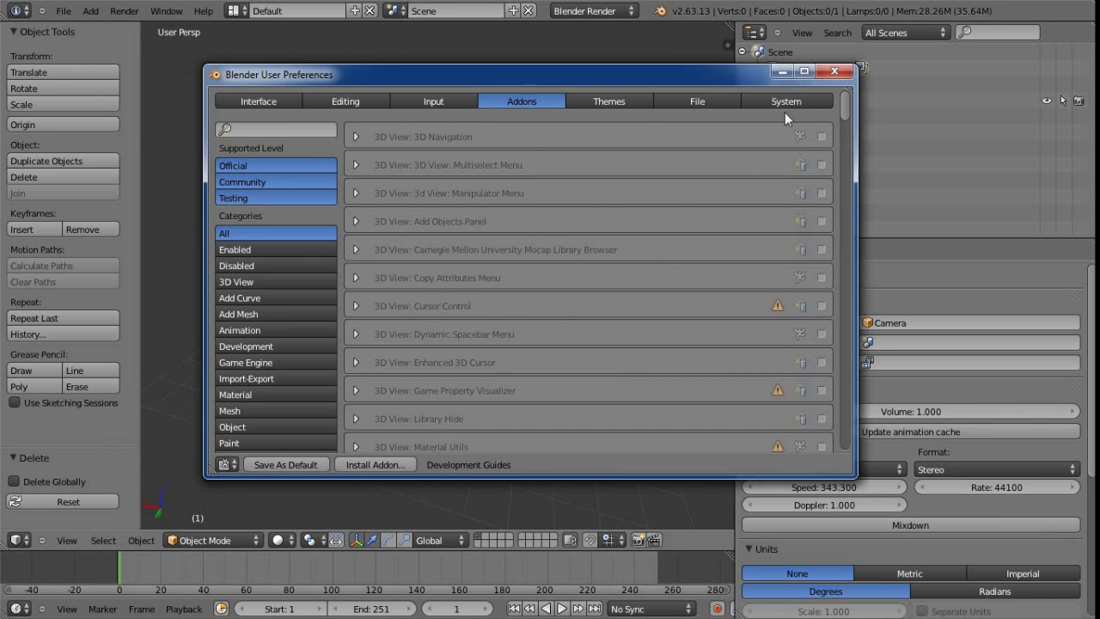
{"action": "scroll", "coordinate": [839, 142], "scroll_direction": "down", "scroll_amount": 10}
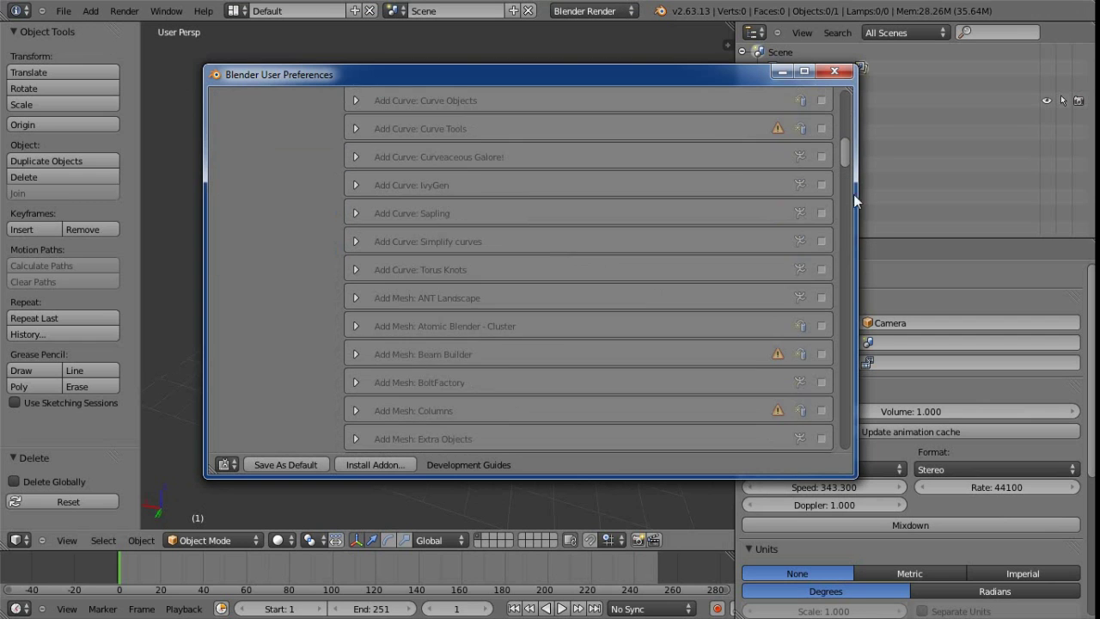
{"action": "left_click_drag", "start_coordinate": [861, 215], "coordinate": [848, 93]}
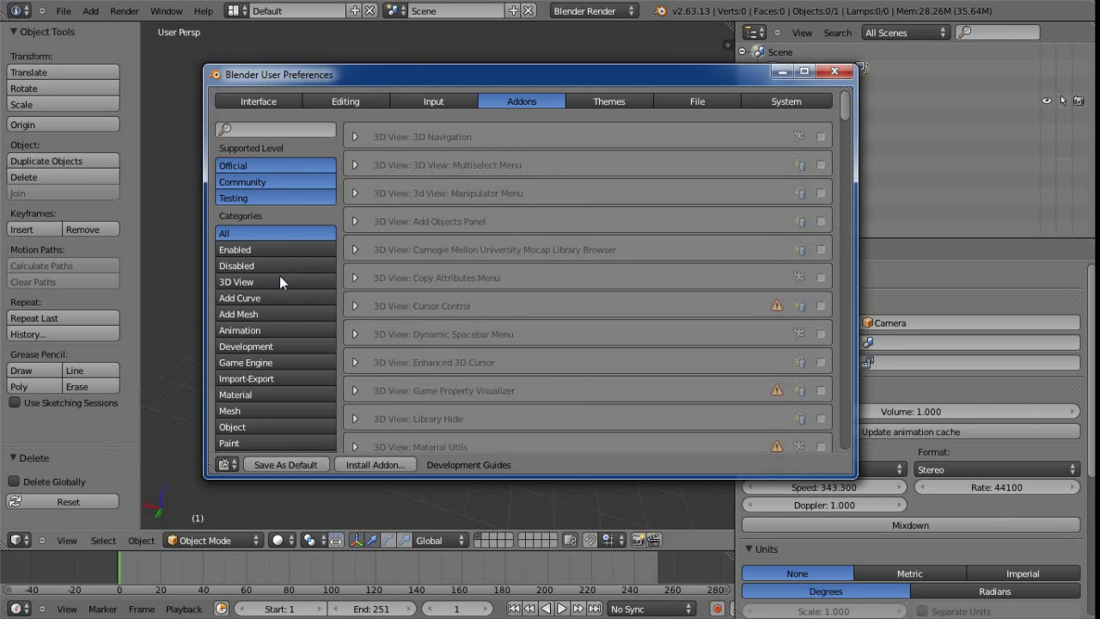
{"action": "left_click", "coordinate": [273, 128]}
{"action": "left_click", "coordinate": [355, 222]}
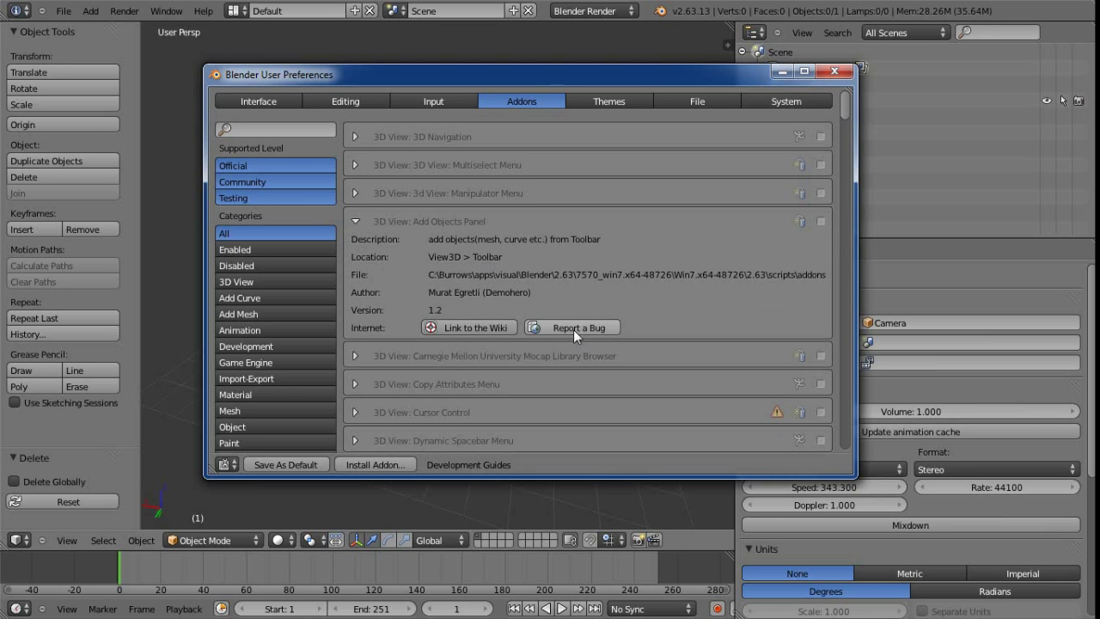
{"action": "left_click", "coordinate": [355, 221]}
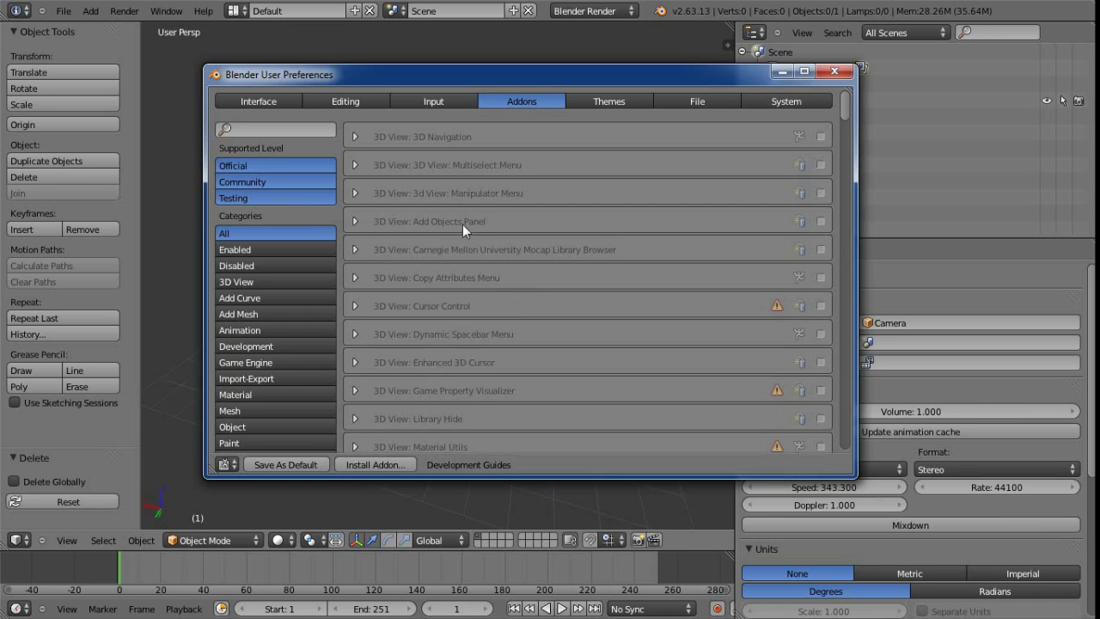
Enable the Sapling add-on for curves and the BoltFactory and Extra Objects add-ons for meshes.
{"action": "left_click", "coordinate": [269, 299]}
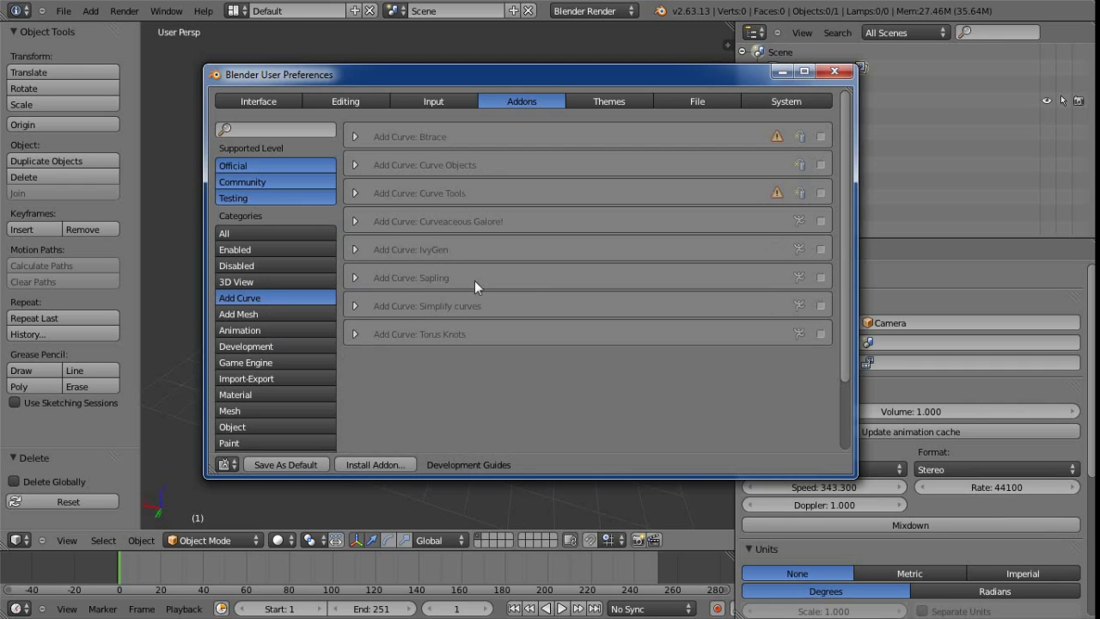
{"action": "left_click", "coordinate": [820, 278]}
{"action": "left_click", "coordinate": [236, 314]}
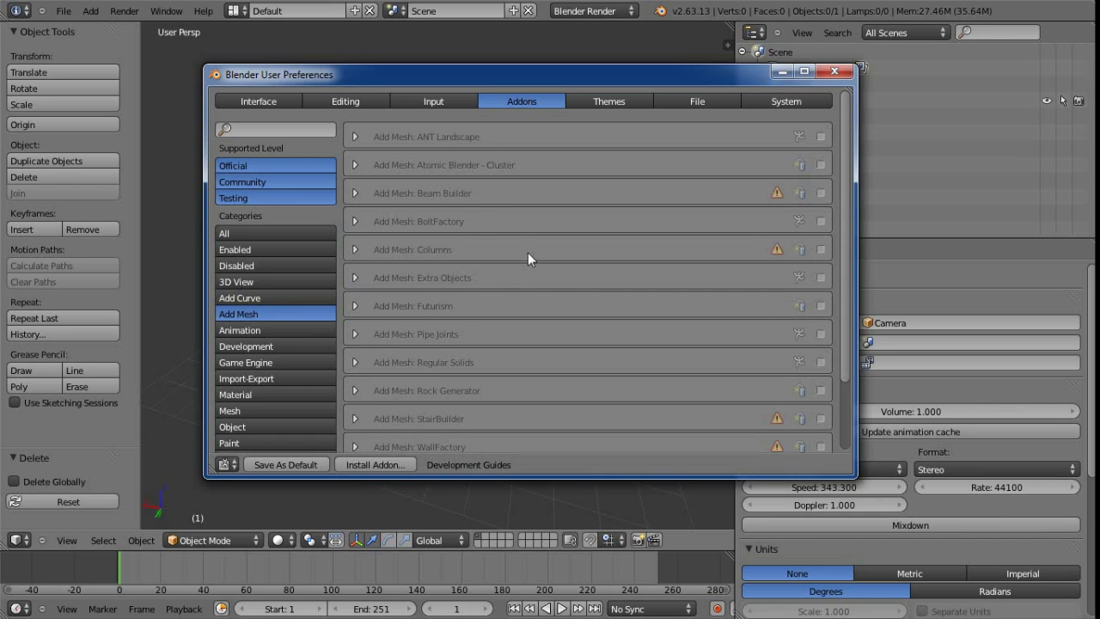
{"action": "left_click", "coordinate": [819, 222]}
{"action": "left_click", "coordinate": [820, 278]}
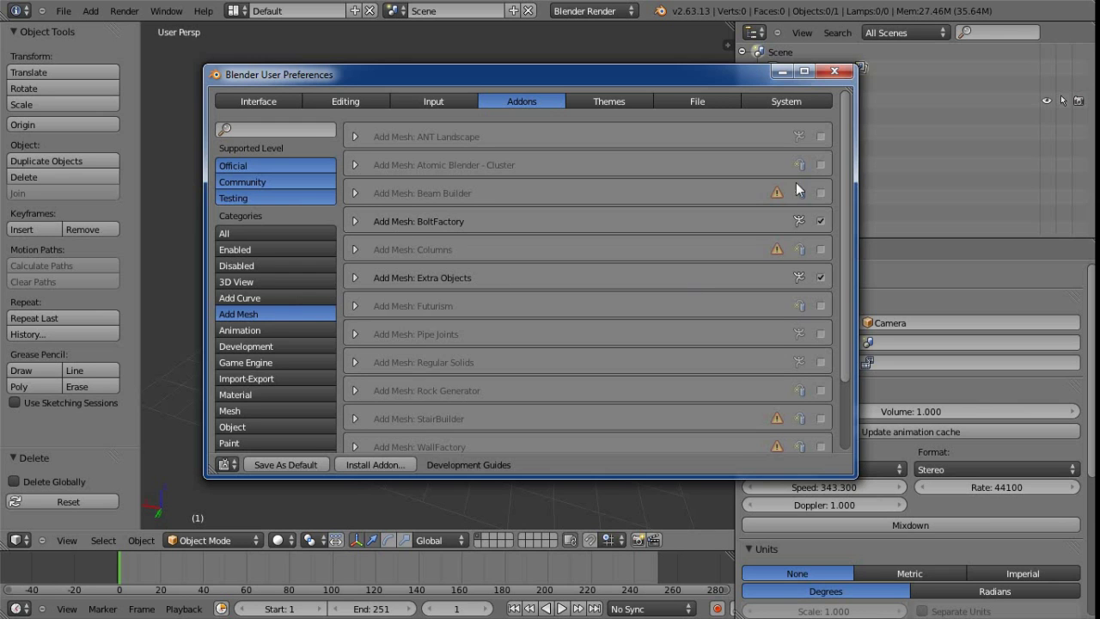
{"action": "scroll", "coordinate": [516, 249], "scroll_direction": "down", "scroll_amount": 3}
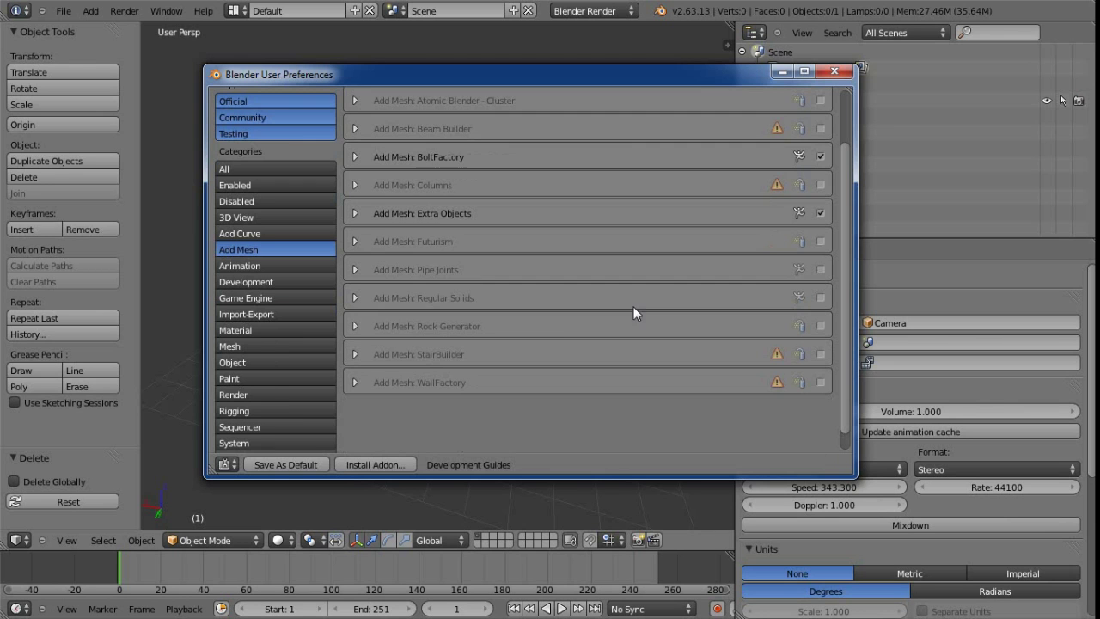
{"action": "scroll", "coordinate": [549, 256], "scroll_direction": "up", "scroll_amount": 3}
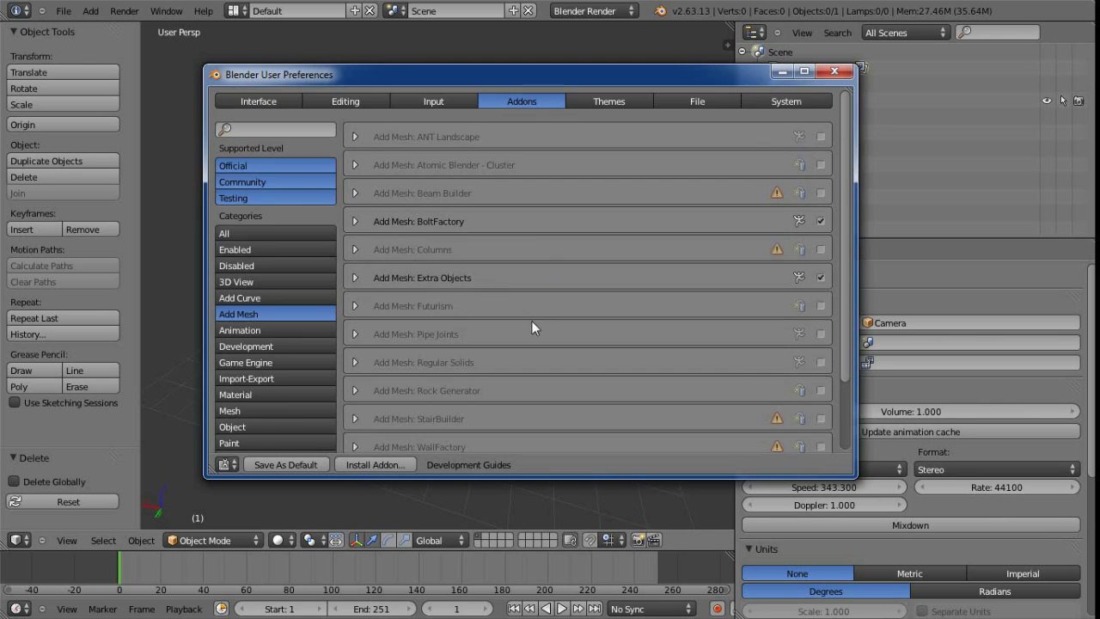
Close the user preferences and reset the 3D cursor to the scene's origin.
{"action": "left_click", "coordinate": [833, 71]}
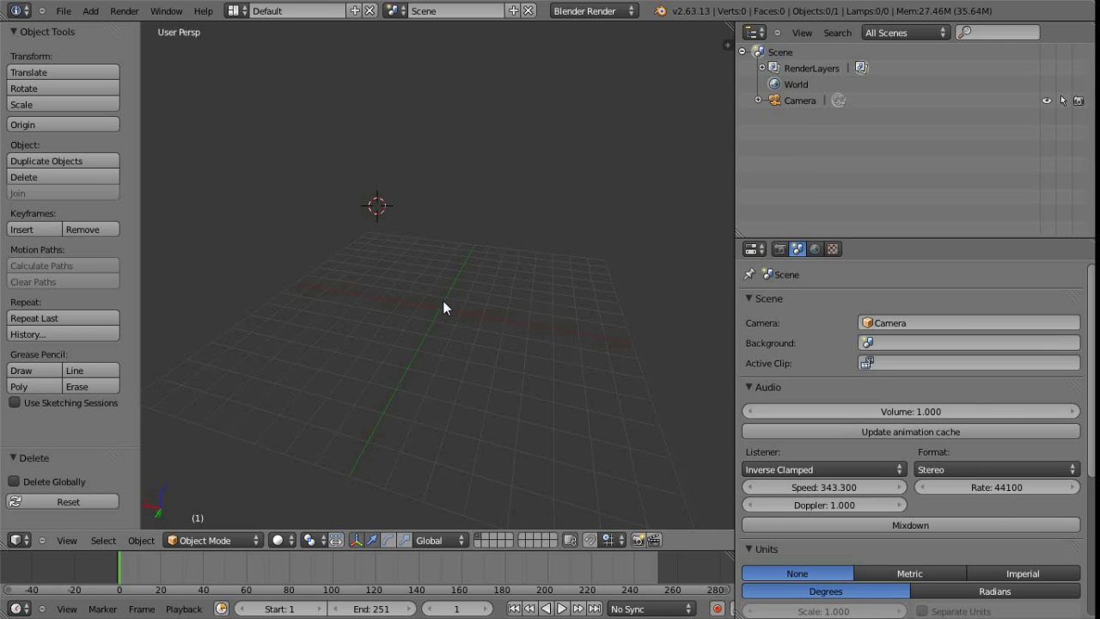
{"action": "key", "text": "shift+c"}
{"action": "middle_click_drag", "start_coordinate": [634, 405], "coordinate": [334, 350], "text": "shift"}
Add a gear mesh from the Extra Objects collection at the 3D cursor.
{"action": "key", "text": "shift+a"}
{"action": "mouse_move", "coordinate": [298, 286]}
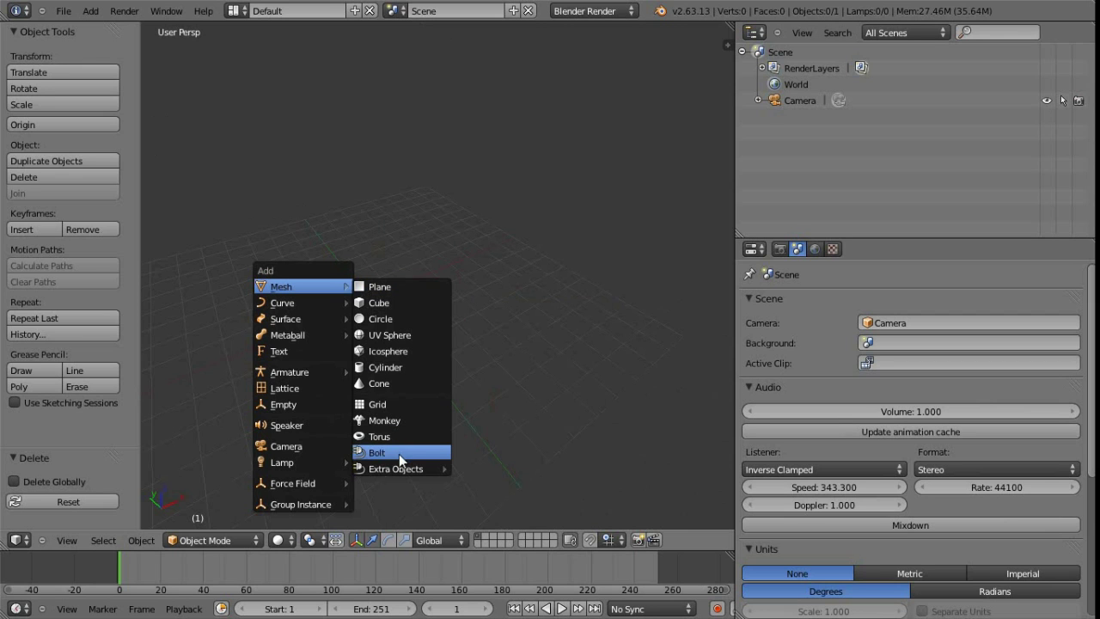
{"action": "mouse_move", "coordinate": [413, 468]}
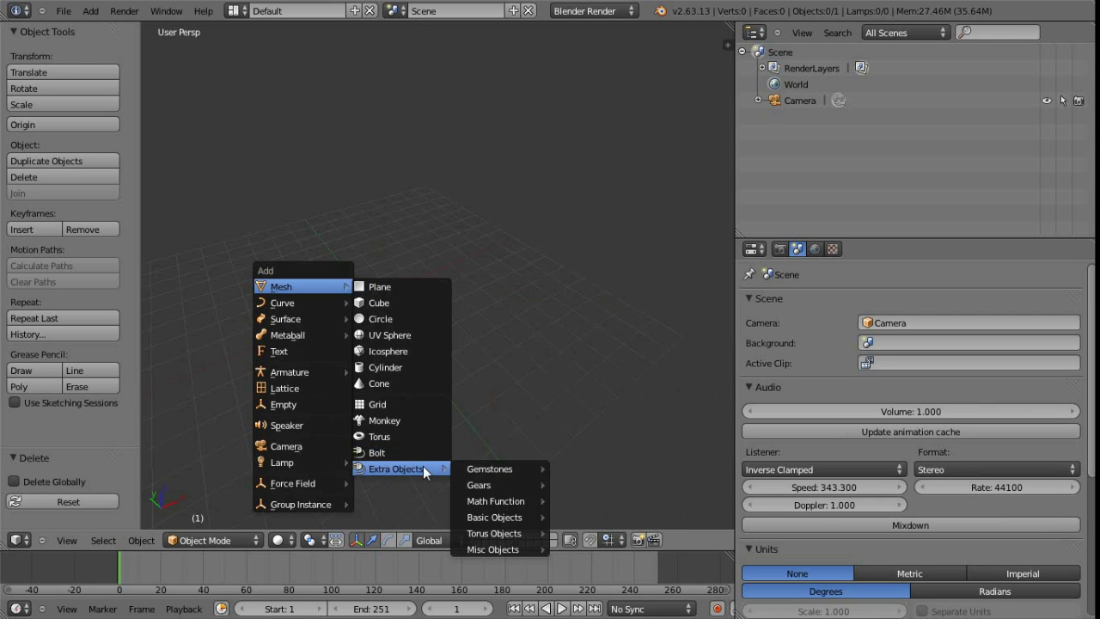
{"action": "mouse_move", "coordinate": [508, 468]}
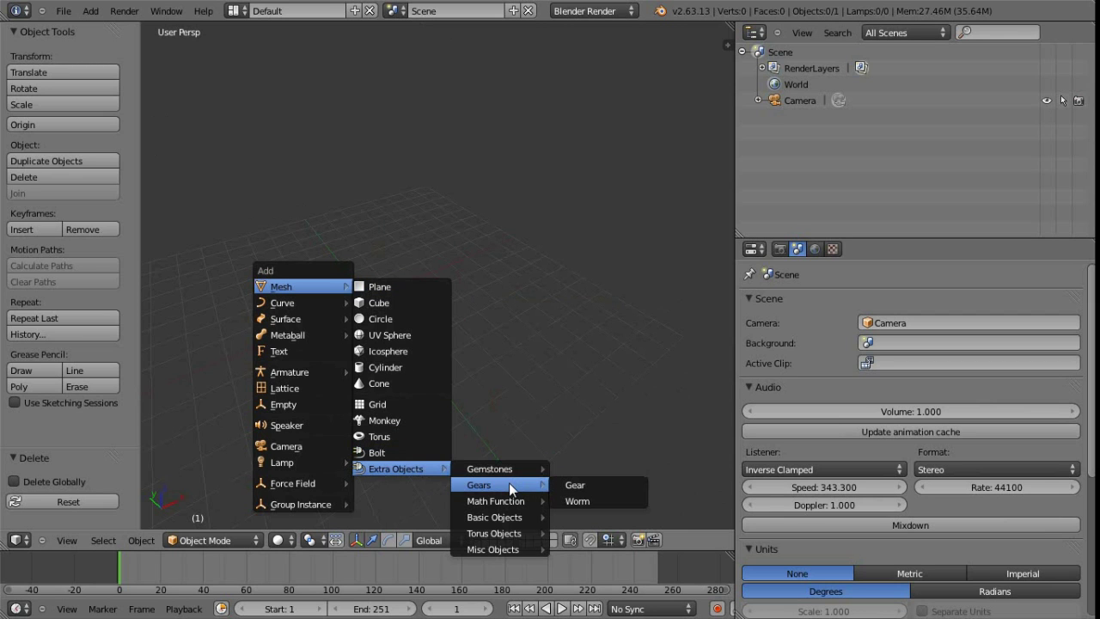
{"action": "left_click", "coordinate": [586, 485]}
{"action": "middle_click_drag", "start_coordinate": [393, 368], "coordinate": [444, 362], "text": "shift"}
{"action": "scroll", "coordinate": [444, 363], "scroll_direction": "up", "scroll_amount": 5}
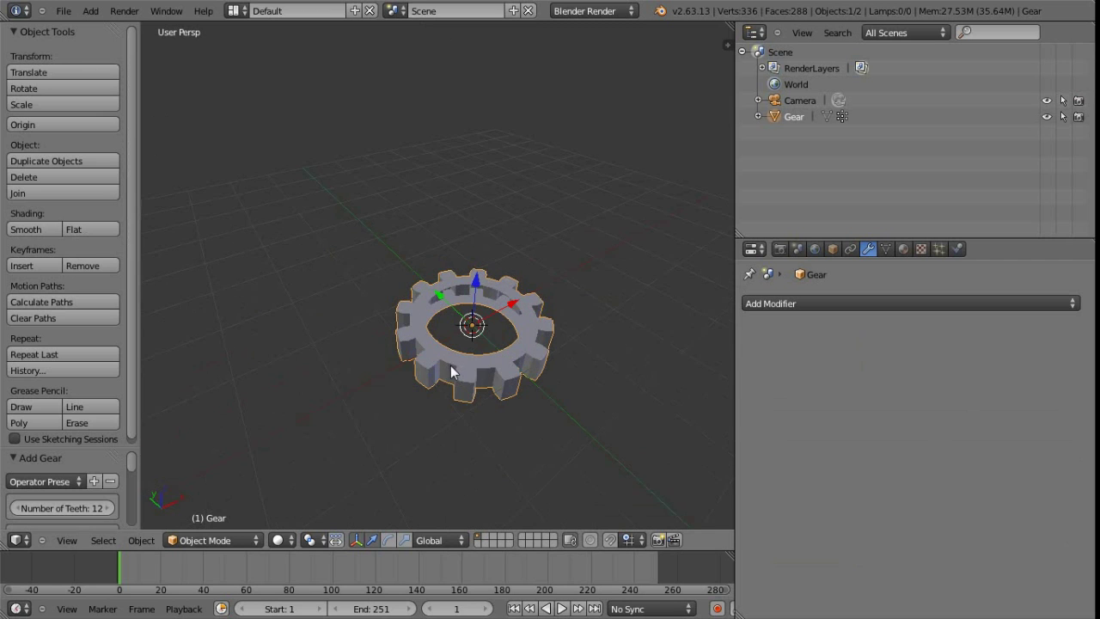
Adjust the new gear's parameters to a radius of 1.48, a base of 0.35 and a dedendum of 0.07.
{"action": "left_click_drag", "start_coordinate": [85, 446], "coordinate": [78, 188]}
{"action": "left_click_drag", "start_coordinate": [54, 357], "coordinate": [53, 317]}
{"action": "left_click_drag", "start_coordinate": [58, 276], "coordinate": [78, 282]}
{"action": "middle_click_drag", "start_coordinate": [346, 397], "coordinate": [440, 303]}
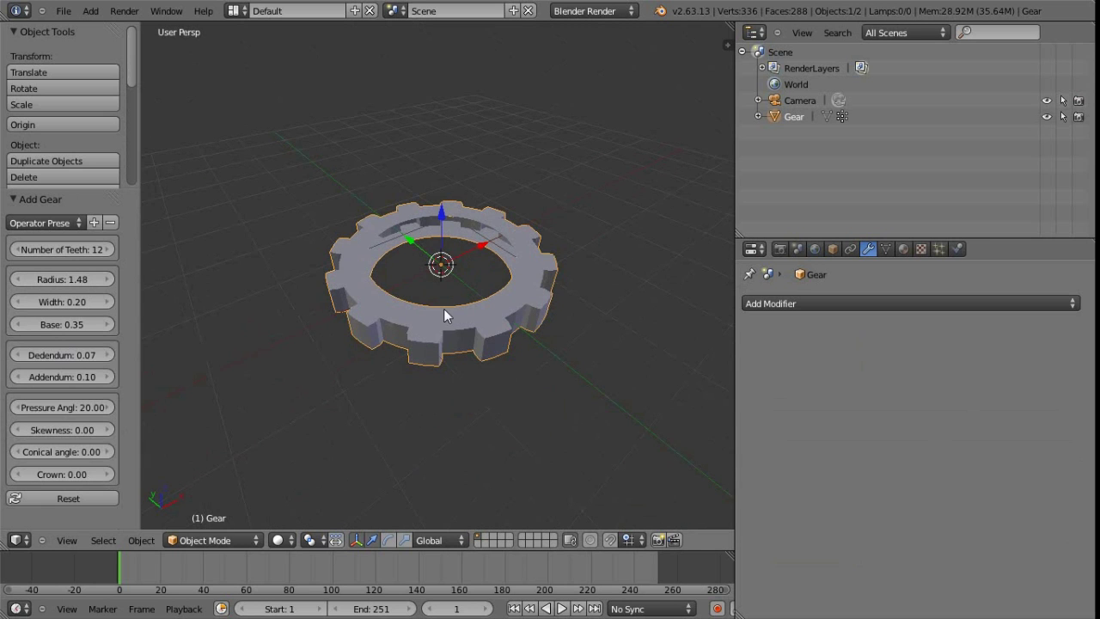
Delete the gear and add a bolt mesh at the 3D cursor.
{"action": "key", "text": "x"}
{"action": "left_click", "coordinate": [433, 310]}
{"action": "key", "text": "shift+a"}
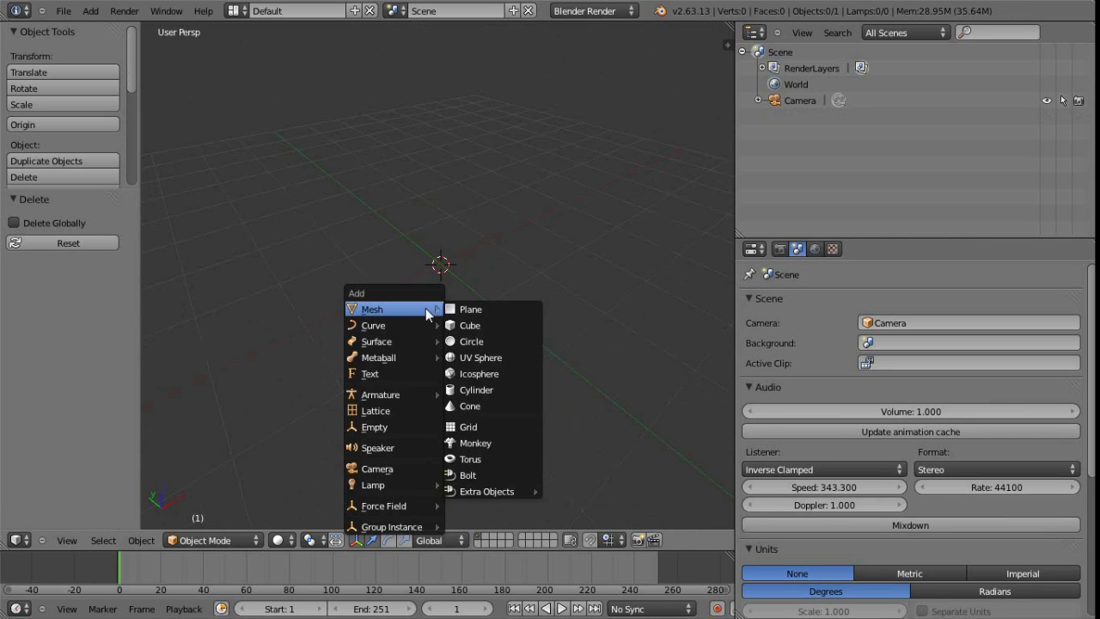
{"action": "left_click", "coordinate": [485, 477]}
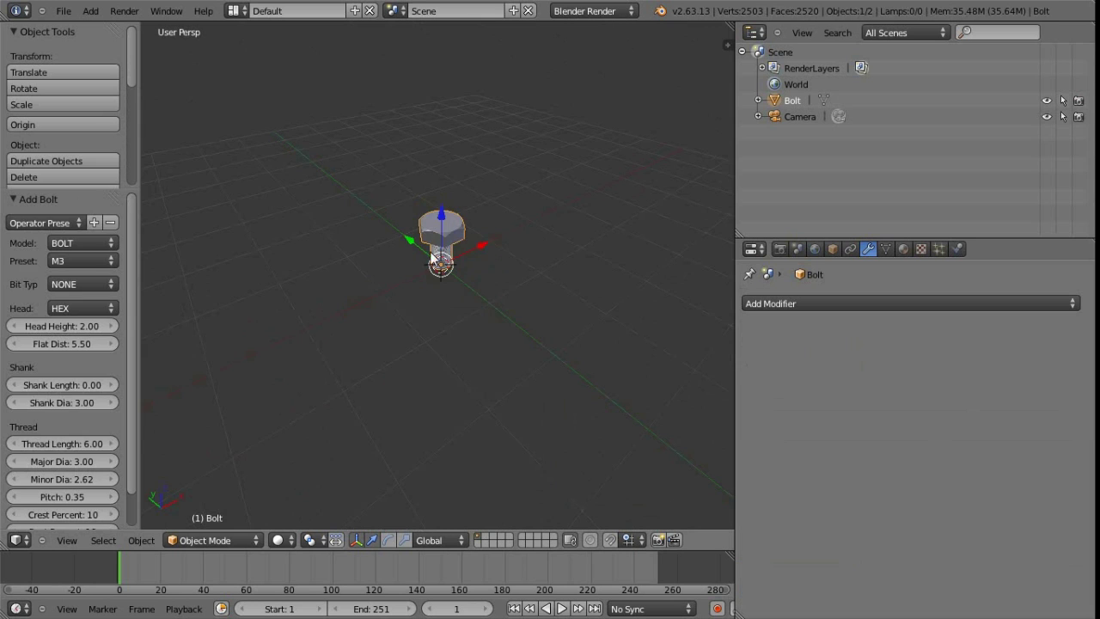
{"action": "scroll", "coordinate": [459, 355], "scroll_direction": "up", "scroll_amount": 2}
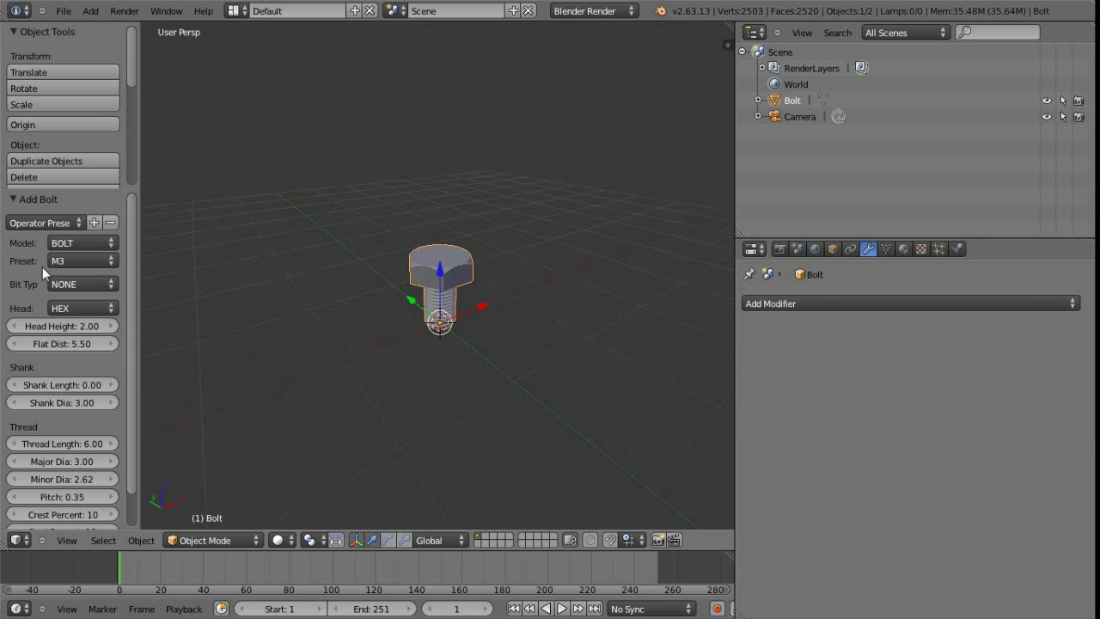
Change the bolt's model to NUT, inspect the nut's shape and delete the object.
{"action": "left_click_drag", "start_coordinate": [138, 227], "coordinate": [190, 234]}
{"action": "scroll", "coordinate": [115, 363], "scroll_direction": "down", "scroll_amount": 2}
{"action": "scroll", "coordinate": [110, 267], "scroll_direction": "up", "scroll_amount": 2}
{"action": "left_click", "coordinate": [121, 240]}
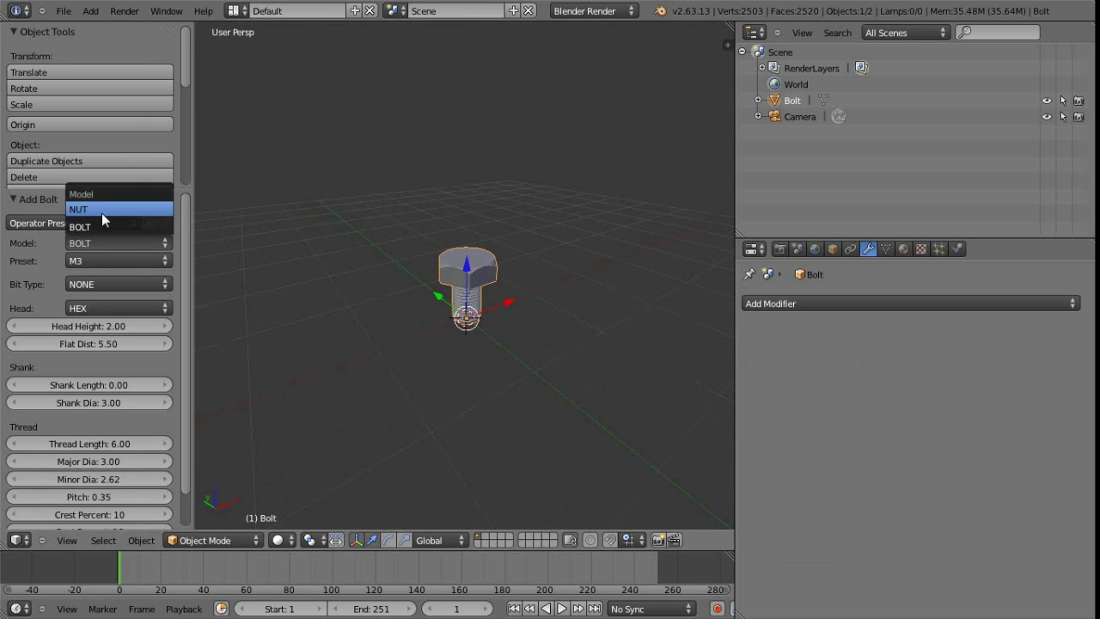
{"action": "left_click", "coordinate": [102, 212]}
{"action": "scroll", "coordinate": [379, 366], "scroll_direction": "up", "scroll_amount": 10}
{"action": "scroll", "coordinate": [386, 373], "scroll_direction": "down", "scroll_amount": 5}
{"action": "key", "text": "x"}
{"action": "left_click", "coordinate": [386, 373]}
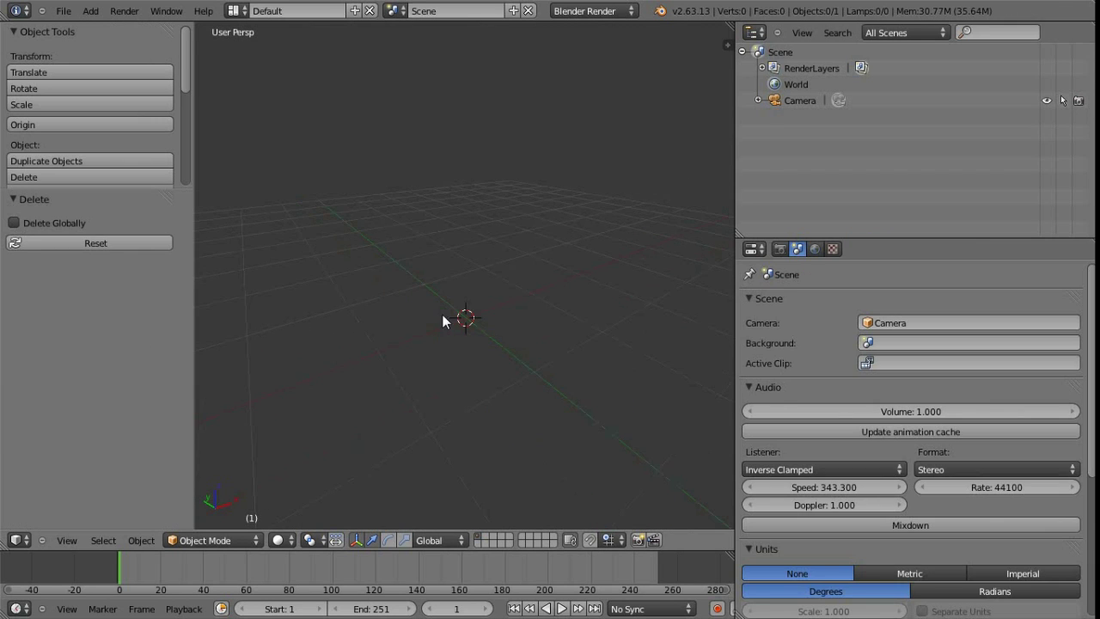
Add a Sapling tree curve at the 3D cursor and bring the whole tree into view.
{"action": "key", "text": "shift+a"}
{"action": "mouse_move", "coordinate": [441, 318]}
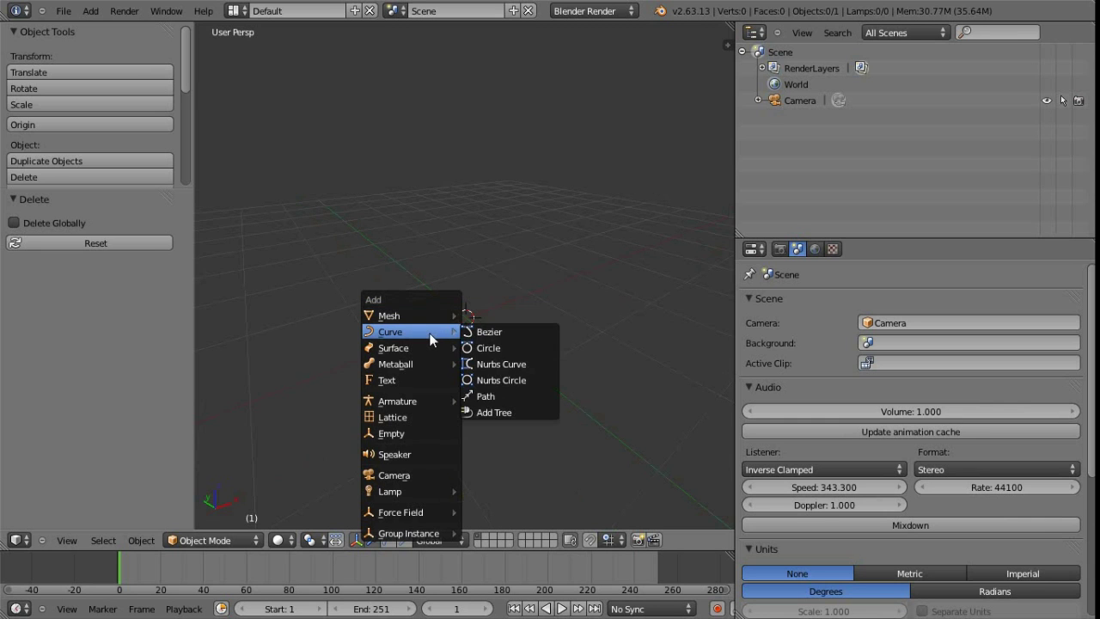
{"action": "left_click", "coordinate": [505, 413]}
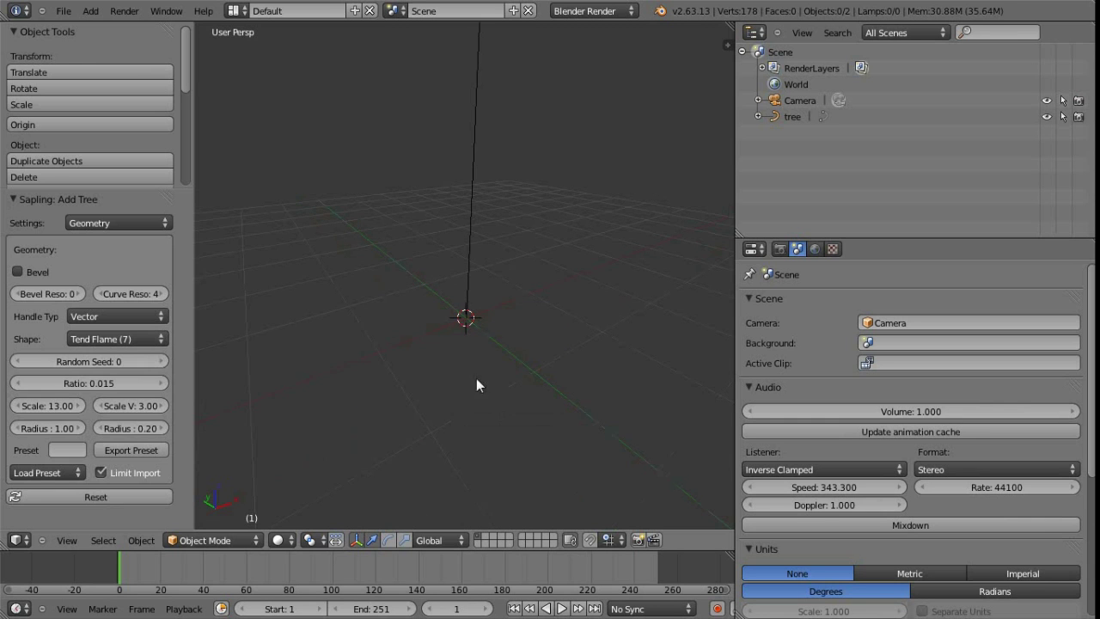
{"action": "scroll", "coordinate": [483, 263], "scroll_direction": "down", "scroll_amount": 3}
{"action": "middle_click_drag", "start_coordinate": [483, 263], "coordinate": [321, 326]}
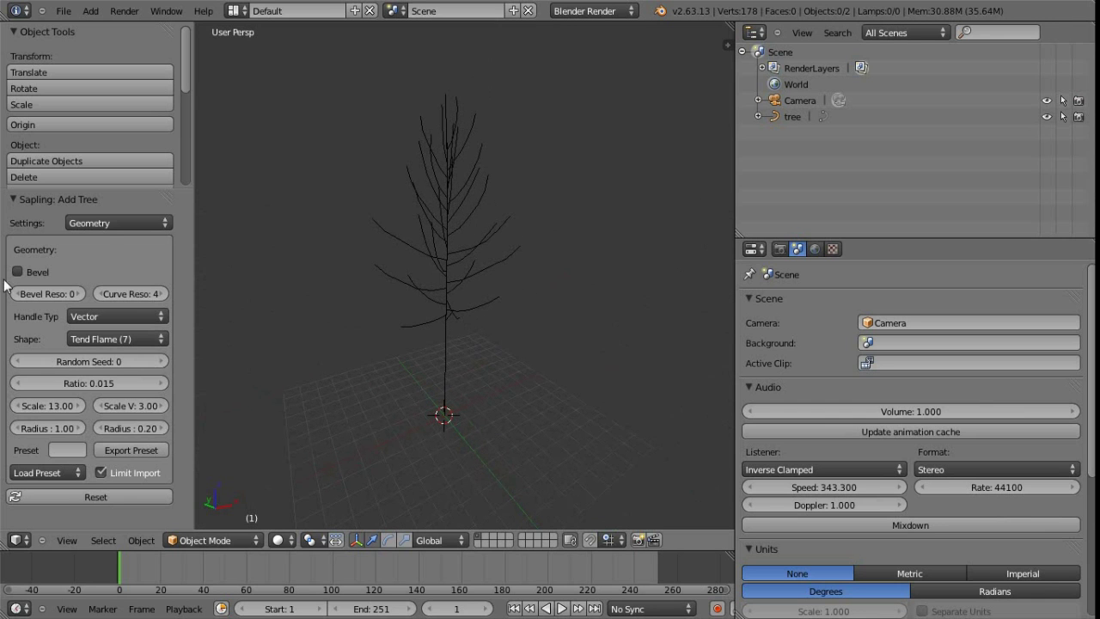
Turn on Show Leaves in the tree's Leaves settings and inspect the leafy branches.
{"action": "left_click", "coordinate": [110, 222]}
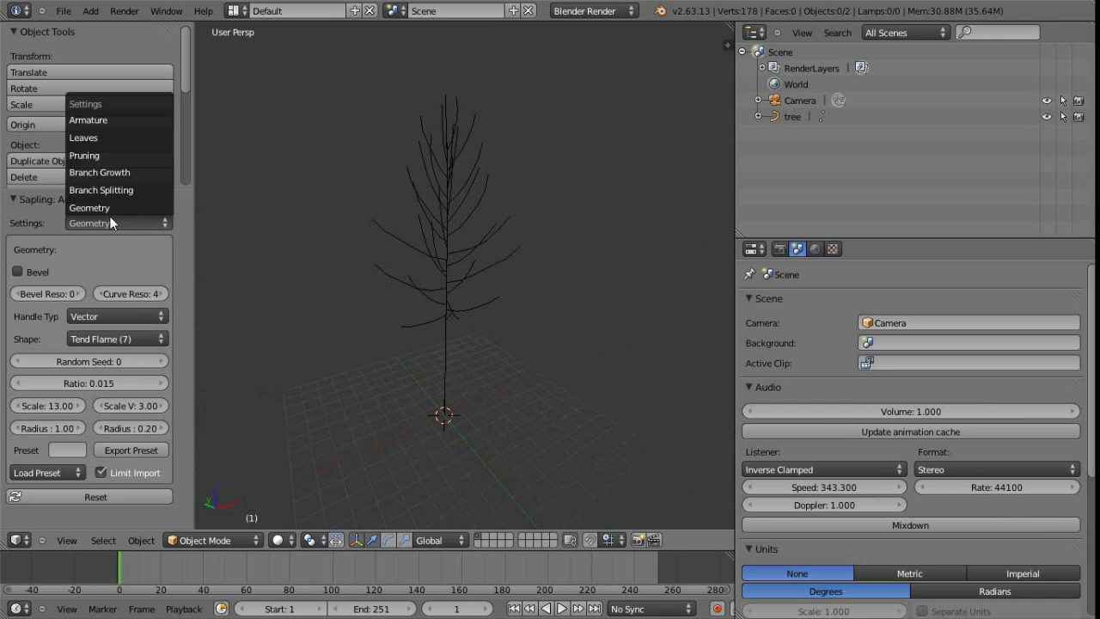
{"action": "left_click", "coordinate": [117, 136]}
{"action": "left_click", "coordinate": [17, 272]}
{"action": "scroll", "coordinate": [473, 271], "scroll_direction": "up", "scroll_amount": 2}
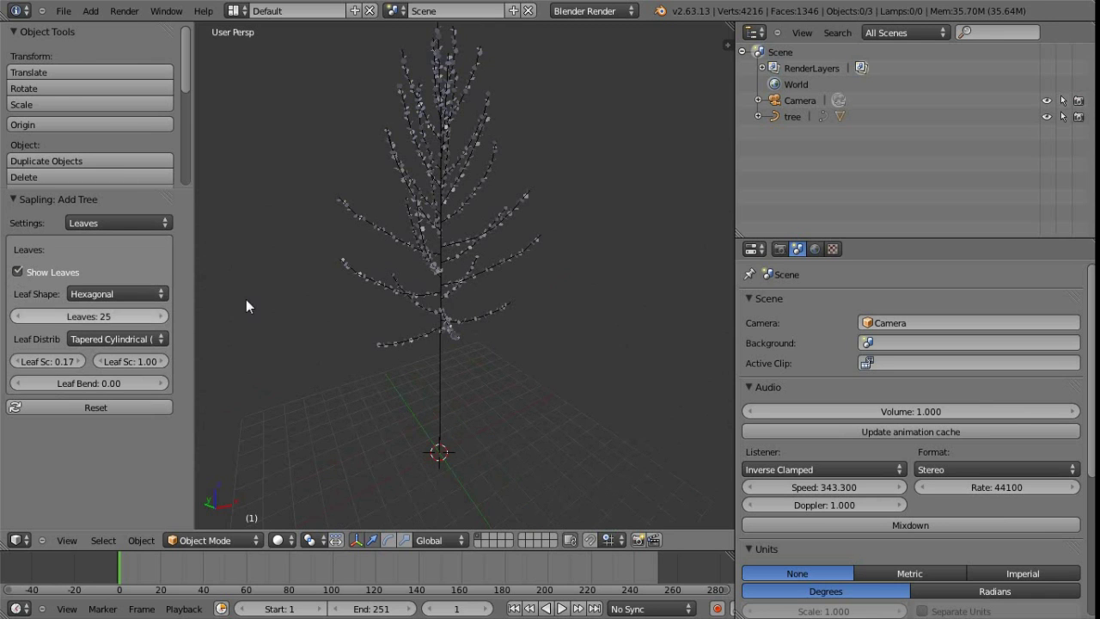
{"action": "scroll", "coordinate": [443, 314], "scroll_direction": "down", "scroll_amount": 1}
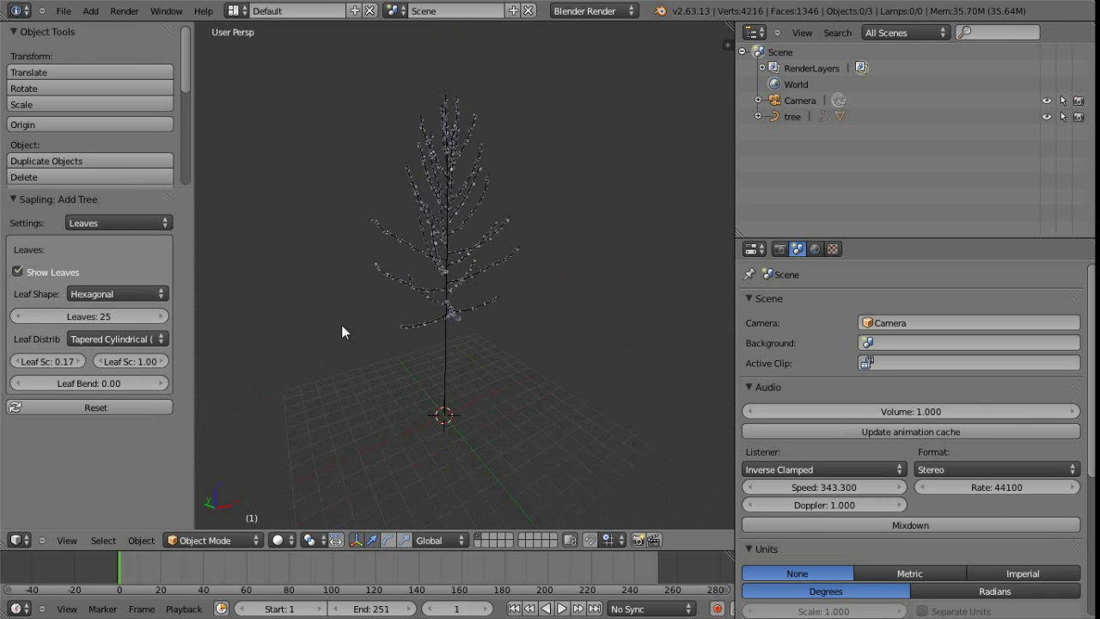
{"action": "left_click", "coordinate": [103, 222]}
Reopen the user preferences to review the mesh add-ons and the add-on categories, and close them without changes.
{"action": "left_click", "coordinate": [63, 11]}
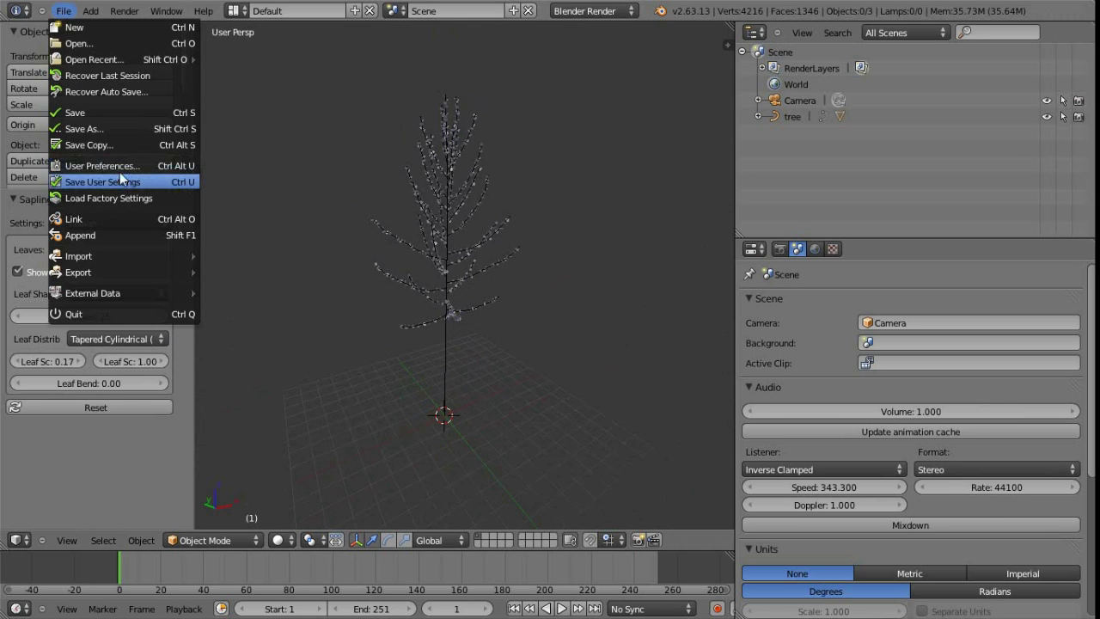
{"action": "left_click", "coordinate": [120, 165]}
{"action": "left_click_drag", "start_coordinate": [257, 18], "coordinate": [427, 65]}
{"action": "scroll", "coordinate": [593, 354], "scroll_direction": "down", "scroll_amount": 4}
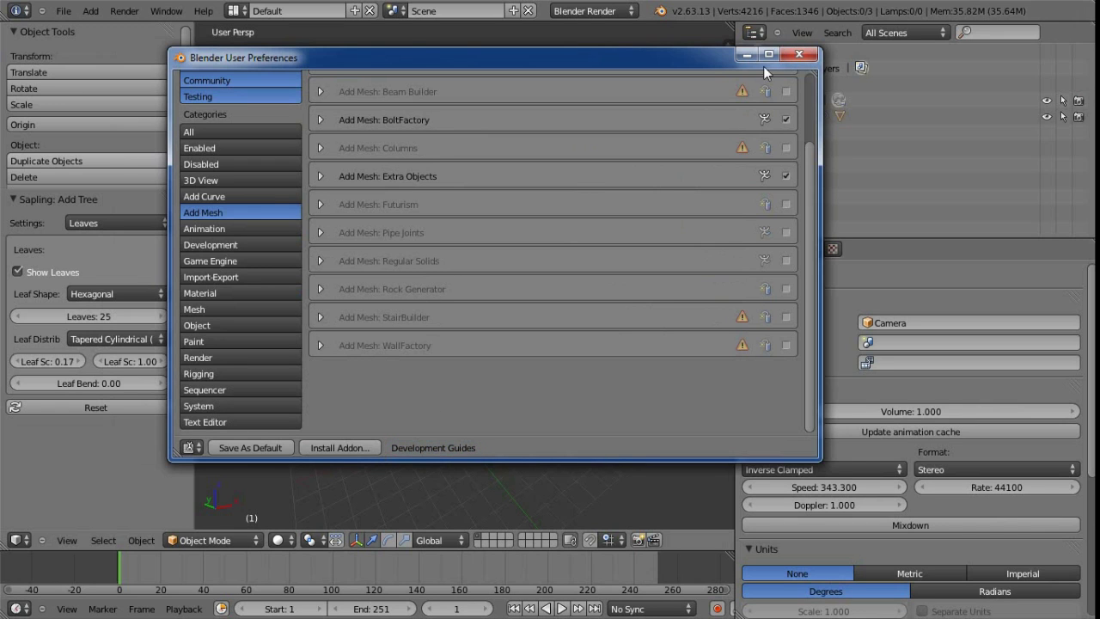
{"action": "left_click", "coordinate": [808, 57]}
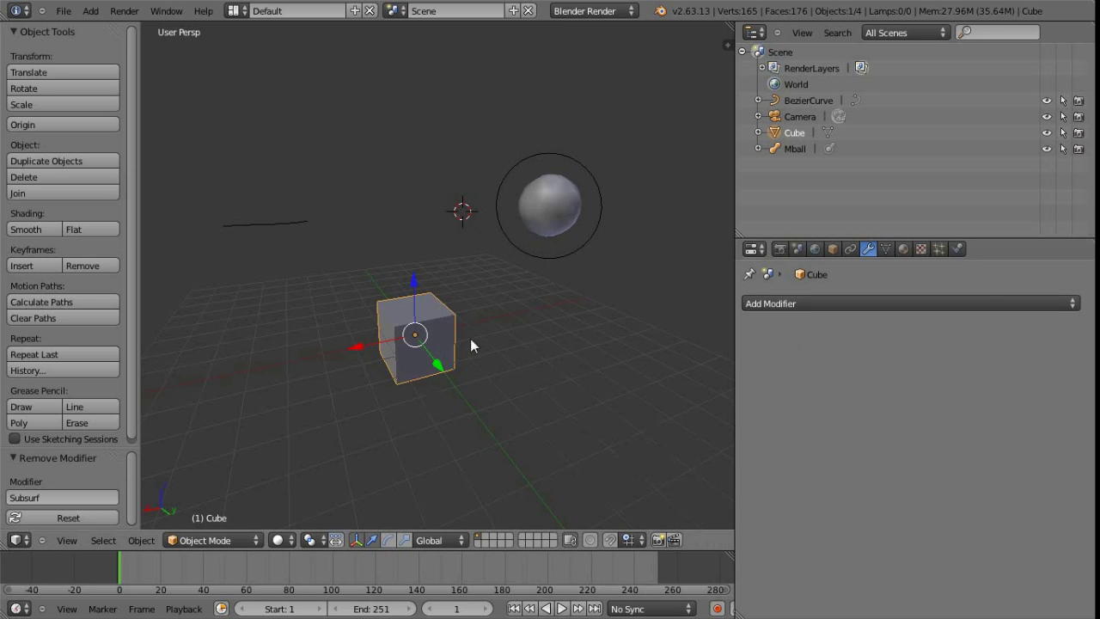
Compare the modifier options offered for the Bezier curve, the metaball and the cube.
{"action": "right_click", "coordinate": [264, 222]}
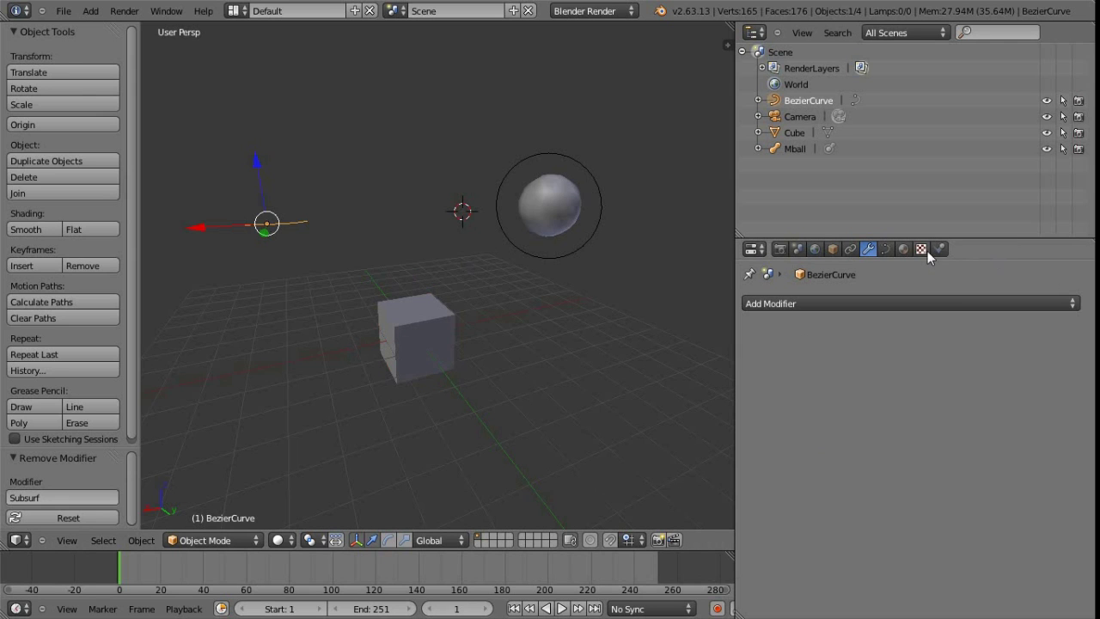
{"action": "right_click", "coordinate": [550, 233]}
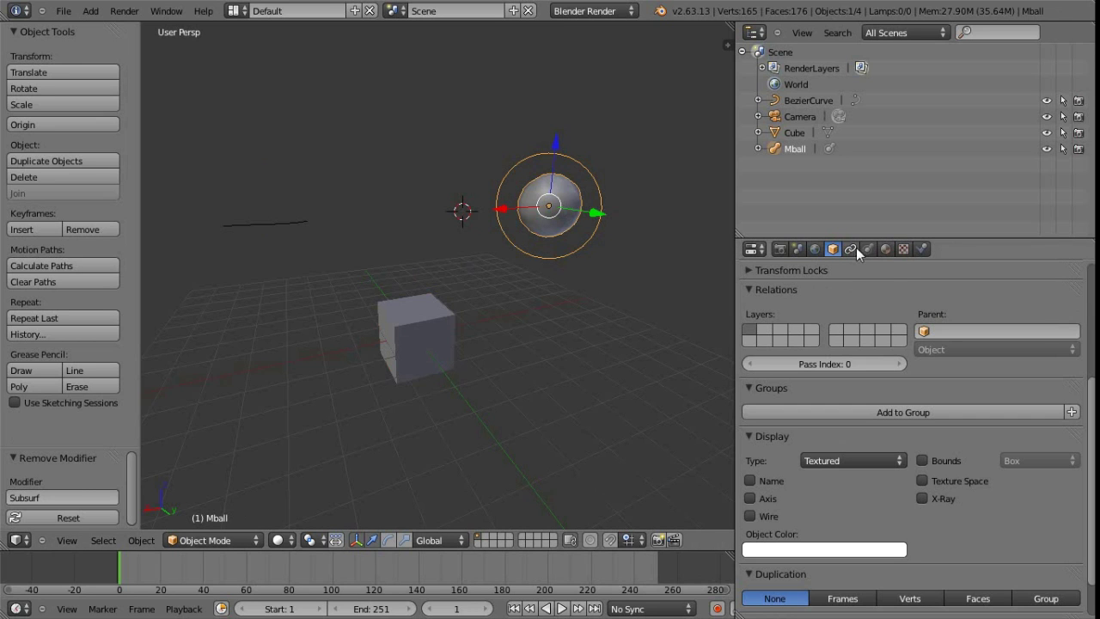
{"action": "right_click", "coordinate": [420, 324]}
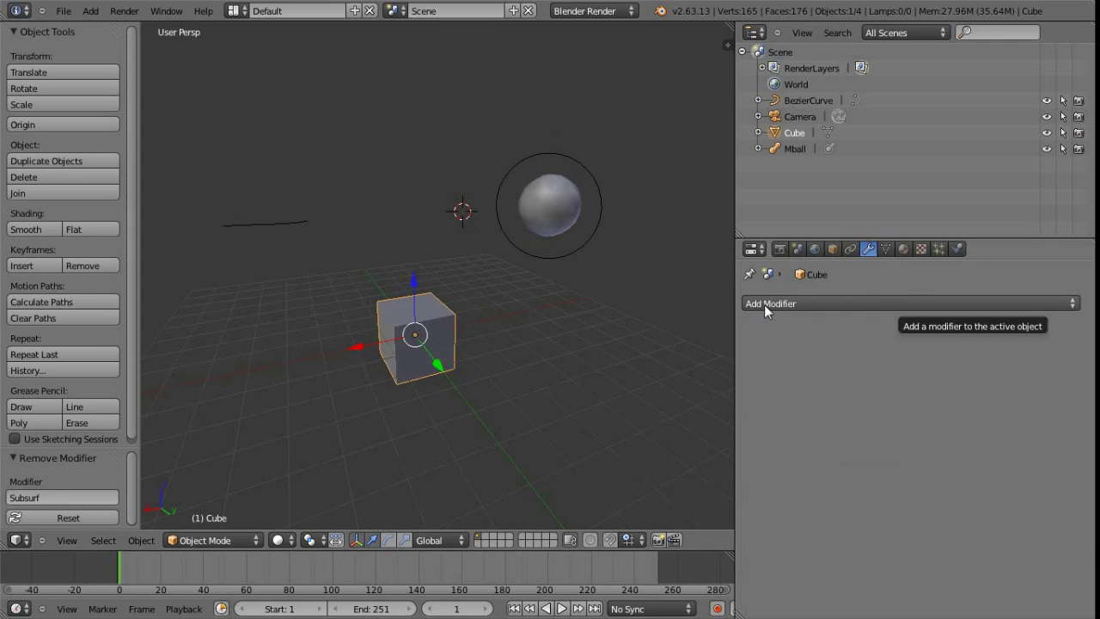
{"action": "left_click", "coordinate": [901, 305]}
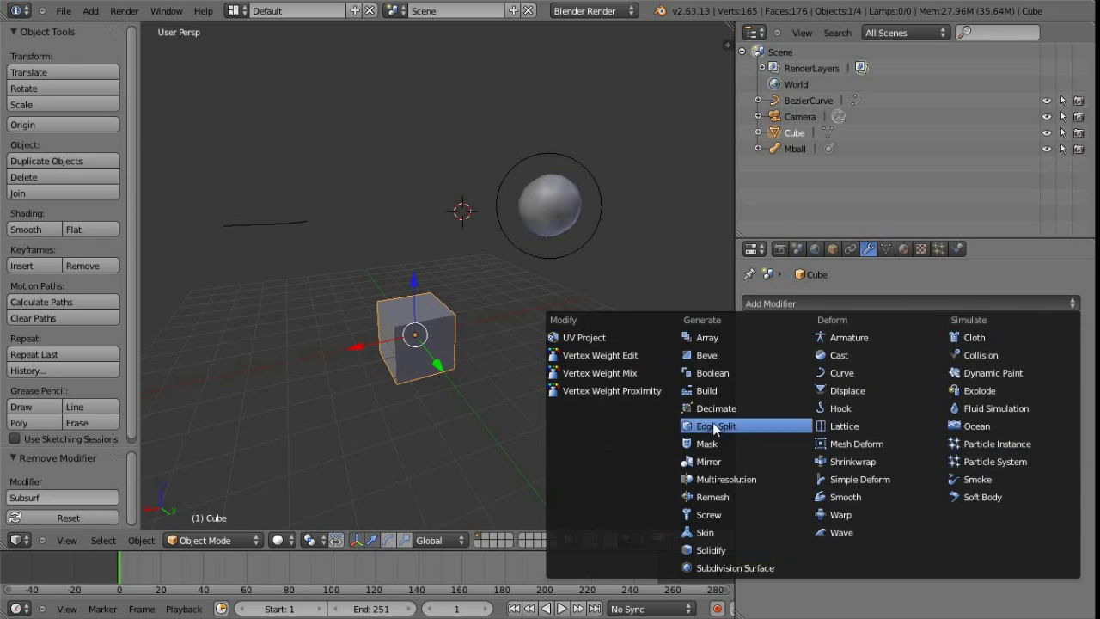
{"action": "left_click", "coordinate": [257, 224]}
{"action": "right_click", "coordinate": [257, 224]}
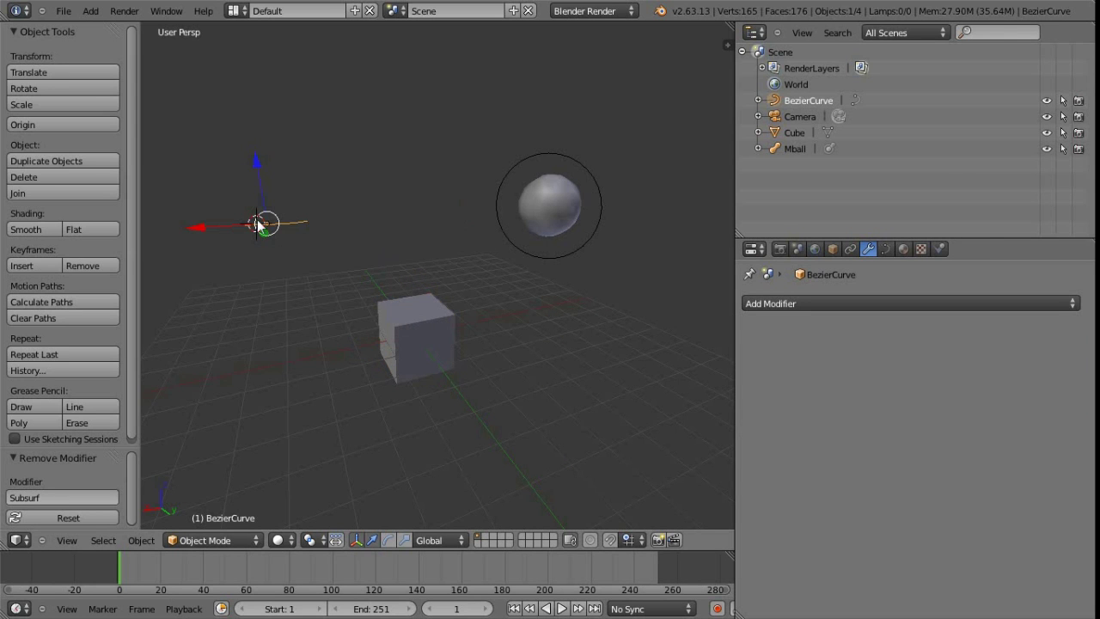
{"action": "left_click", "coordinate": [918, 302]}
Add a Subdivision Surface modifier to the cube, try the Simple type and return to Catmull-Clark.
{"action": "right_click", "coordinate": [430, 324]}
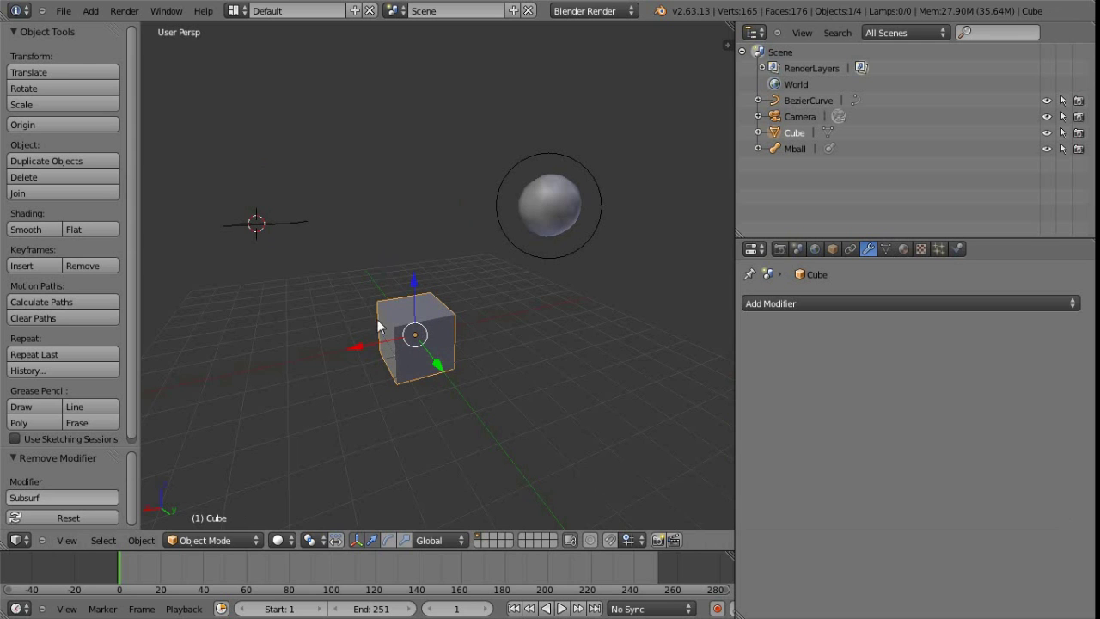
{"action": "left_click", "coordinate": [823, 303]}
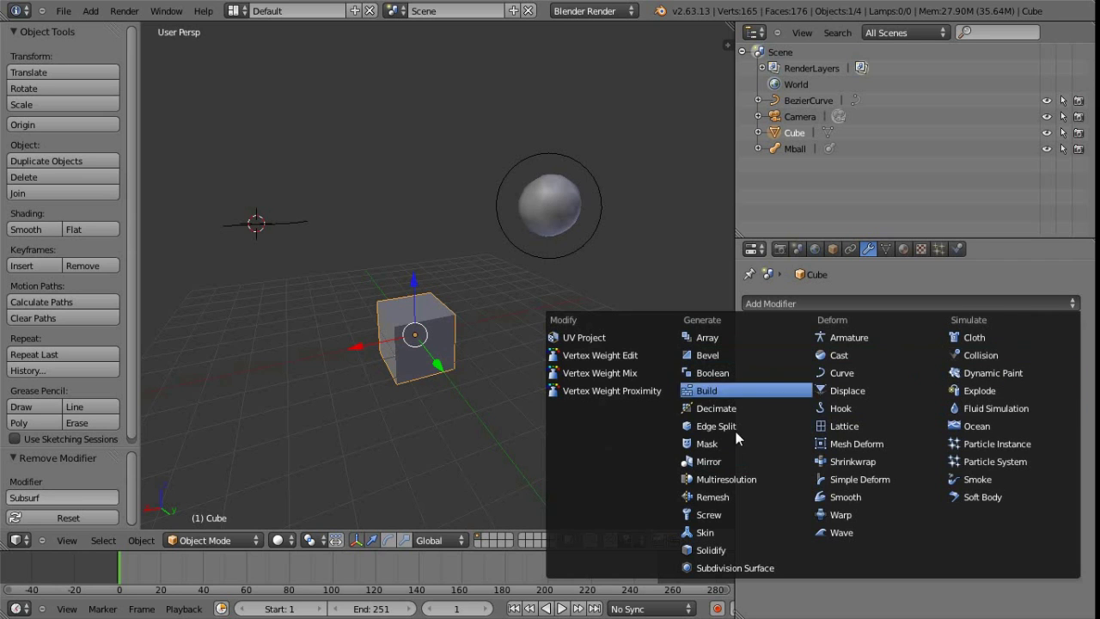
{"action": "left_click", "coordinate": [785, 565]}
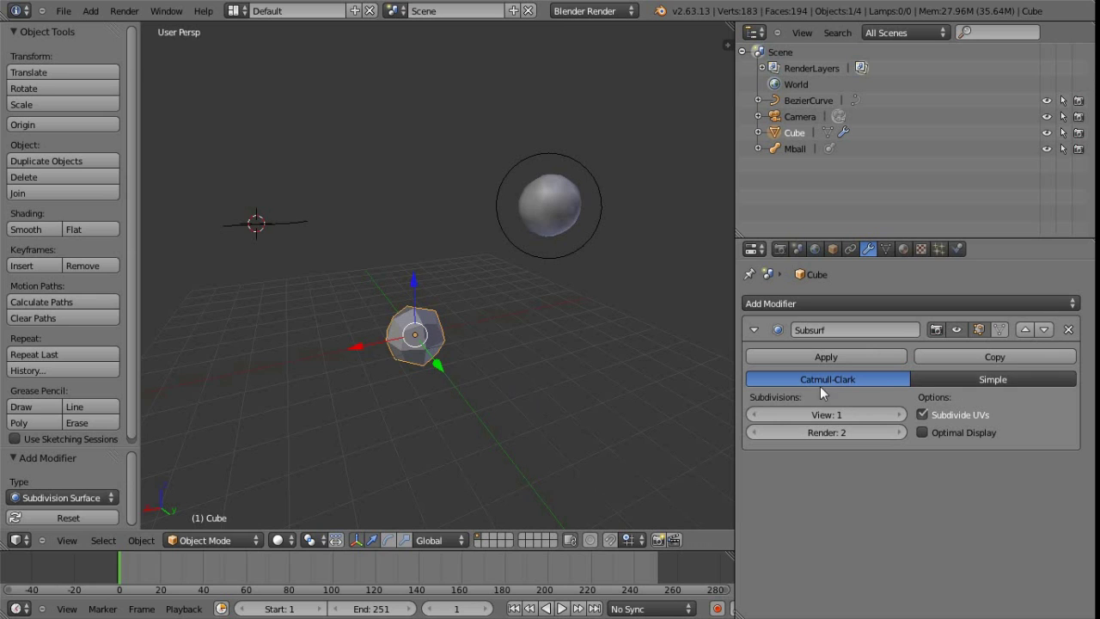
{"action": "left_click", "coordinate": [953, 379]}
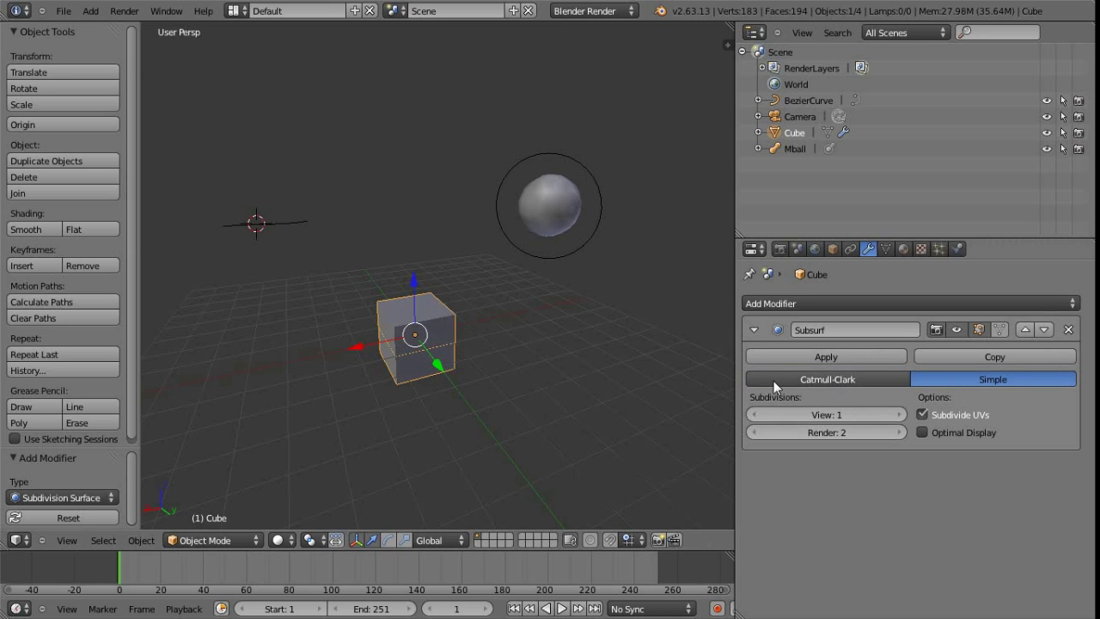
{"action": "left_click", "coordinate": [823, 379]}
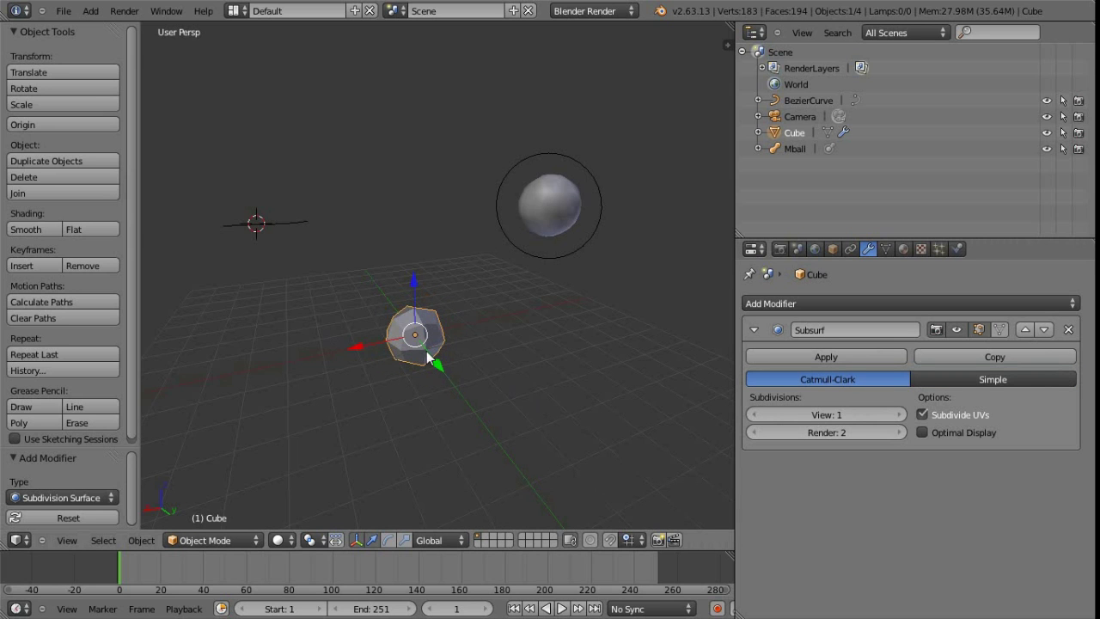
Inspect the subdivided cube up close in wireframe shading and return to solid shading.
{"action": "scroll", "coordinate": [421, 365], "scroll_direction": "up", "scroll_amount": 1}
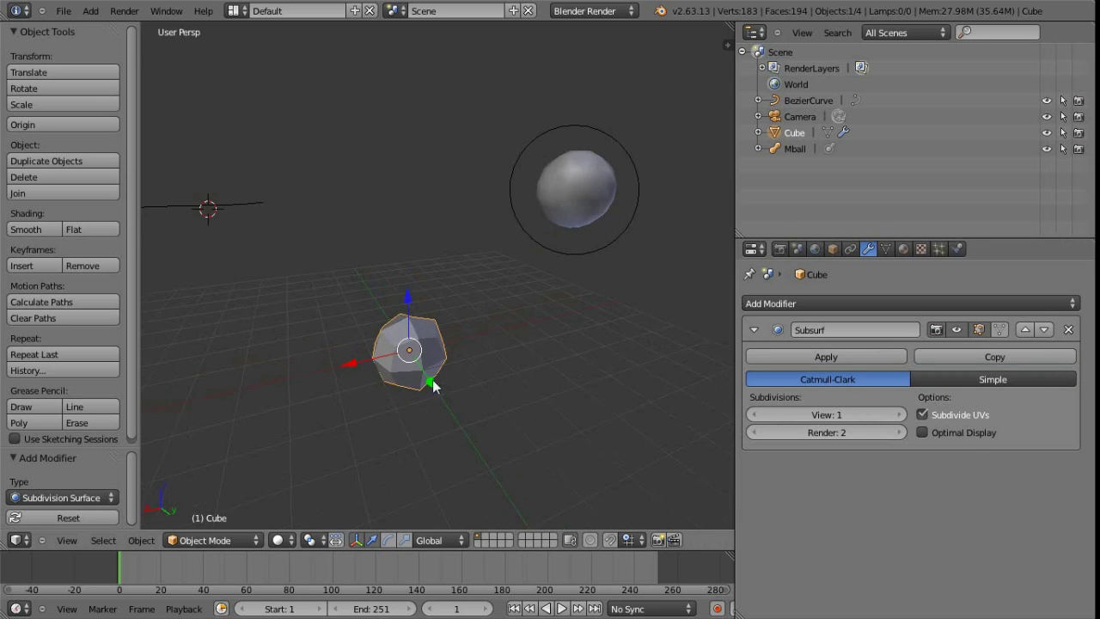
{"action": "key", "text": "z"}
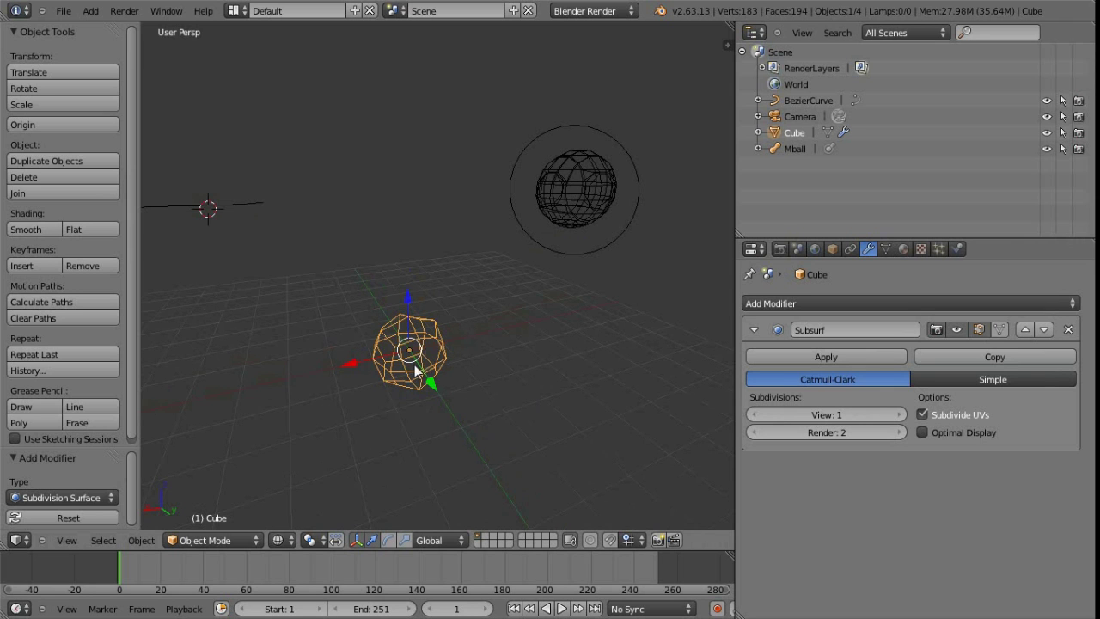
{"action": "key", "text": "z"}
{"action": "key", "text": "z"}
{"action": "scroll", "coordinate": [402, 364], "scroll_direction": "up", "scroll_amount": 1}
{"action": "scroll", "coordinate": [408, 373], "scroll_direction": "down", "scroll_amount": 2, "text": "shift"}
{"action": "key", "text": "z"}
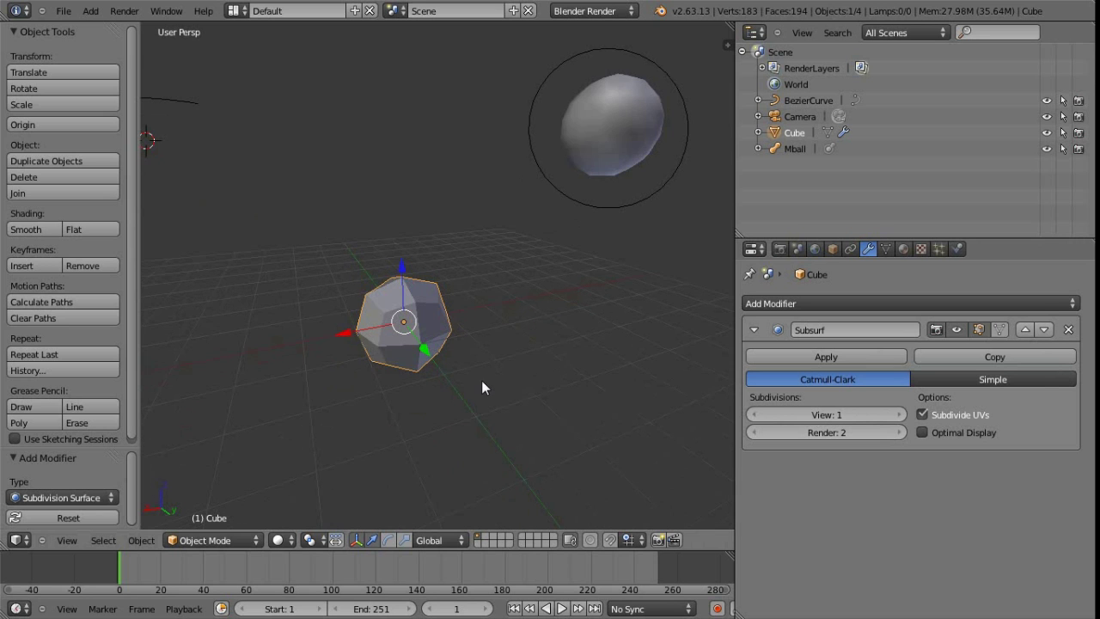
Turn on the cube's Wire display and compare Simple with Catmull-Clark subdivision, ending on Catmull-Clark.
{"action": "left_click", "coordinate": [833, 249]}
{"action": "left_click", "coordinate": [749, 517]}
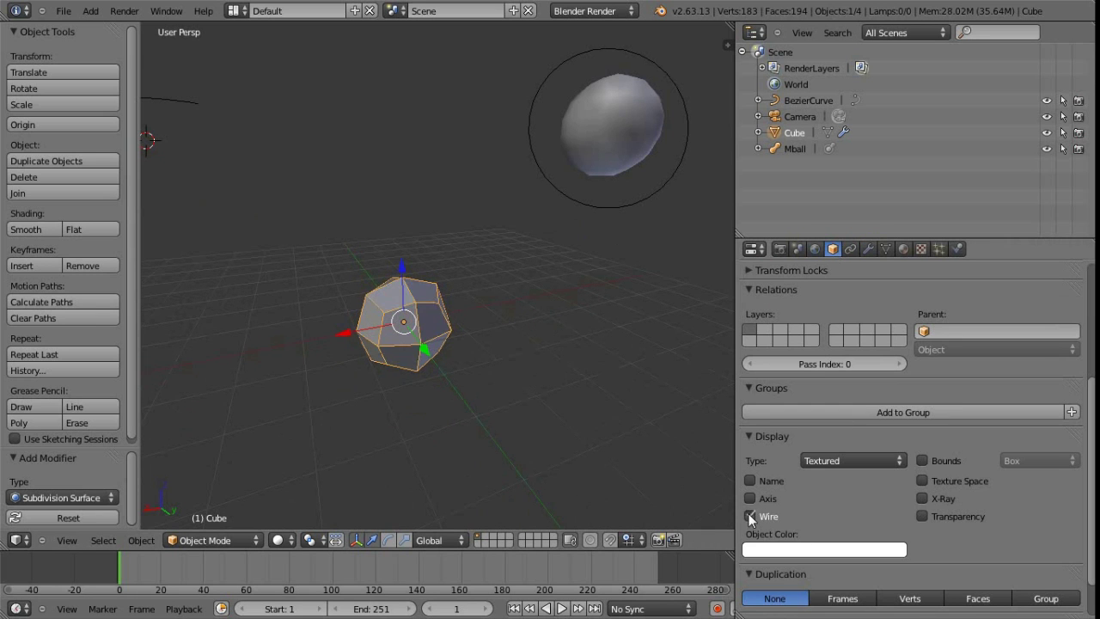
{"action": "left_click", "coordinate": [867, 250]}
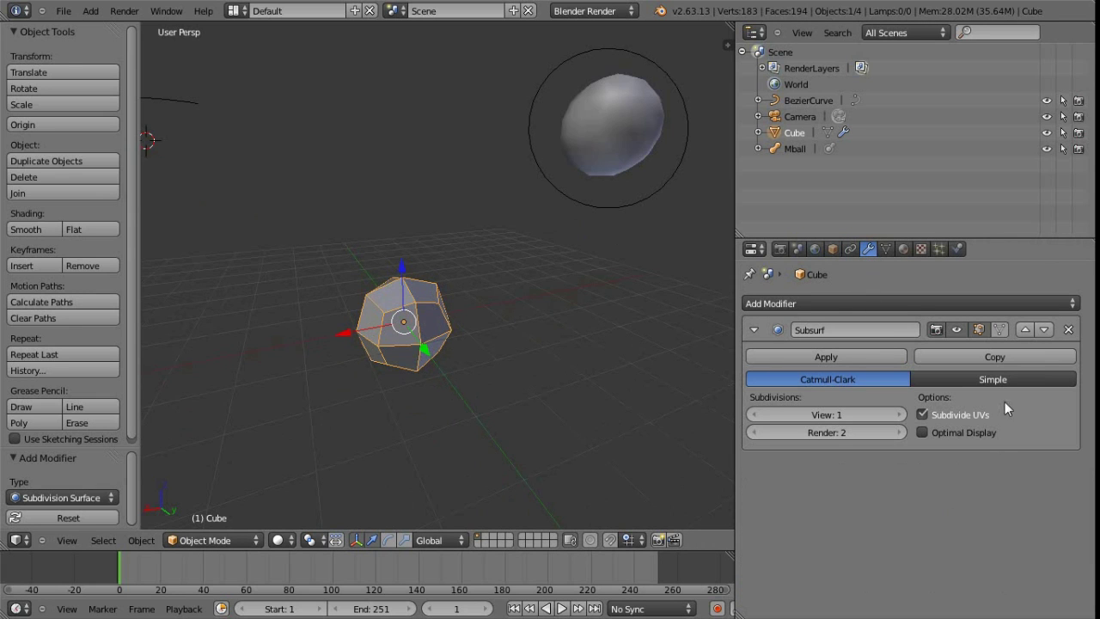
{"action": "left_click", "coordinate": [958, 378]}
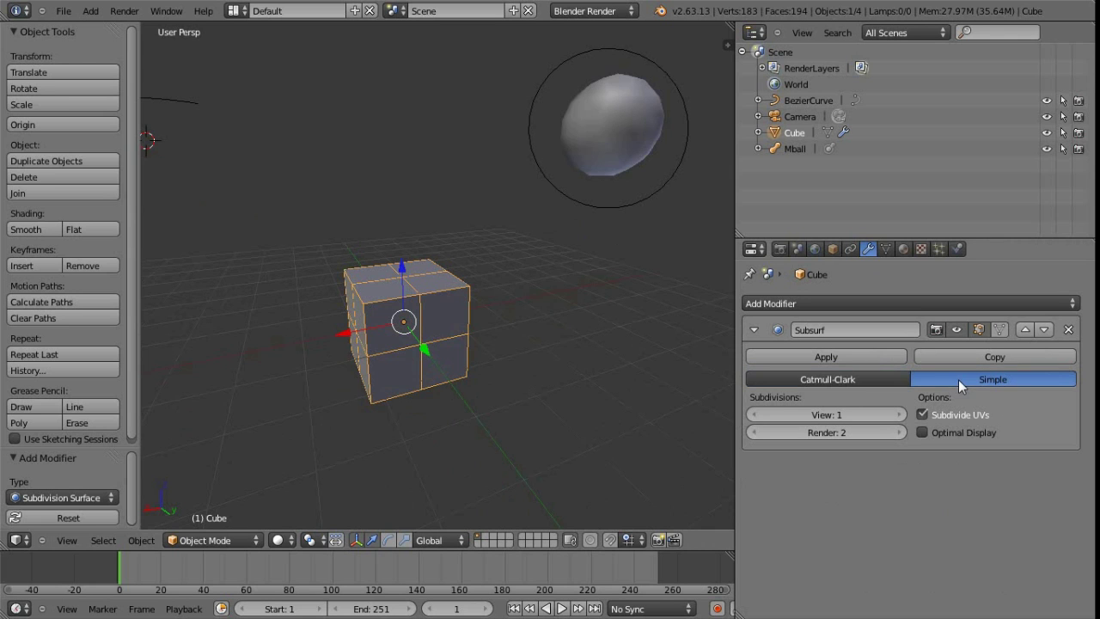
{"action": "left_click", "coordinate": [859, 380]}
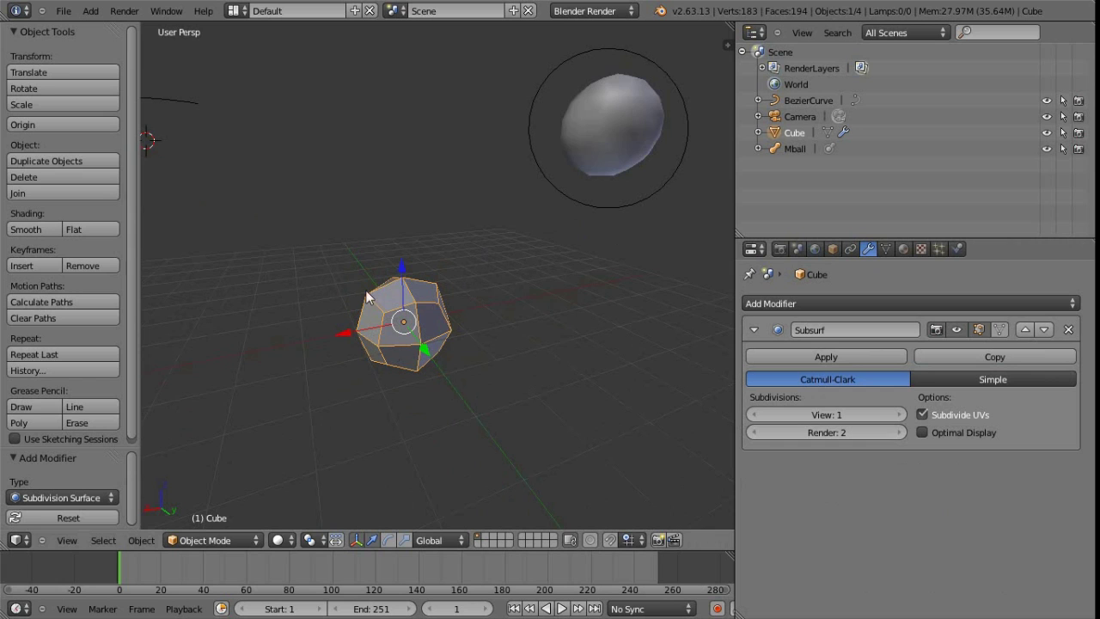
Raise the Subsurf modifier's View subdivisions to 3 and set them back to 1.
{"action": "left_click", "coordinate": [898, 415]}
{"action": "left_click", "coordinate": [898, 415]}
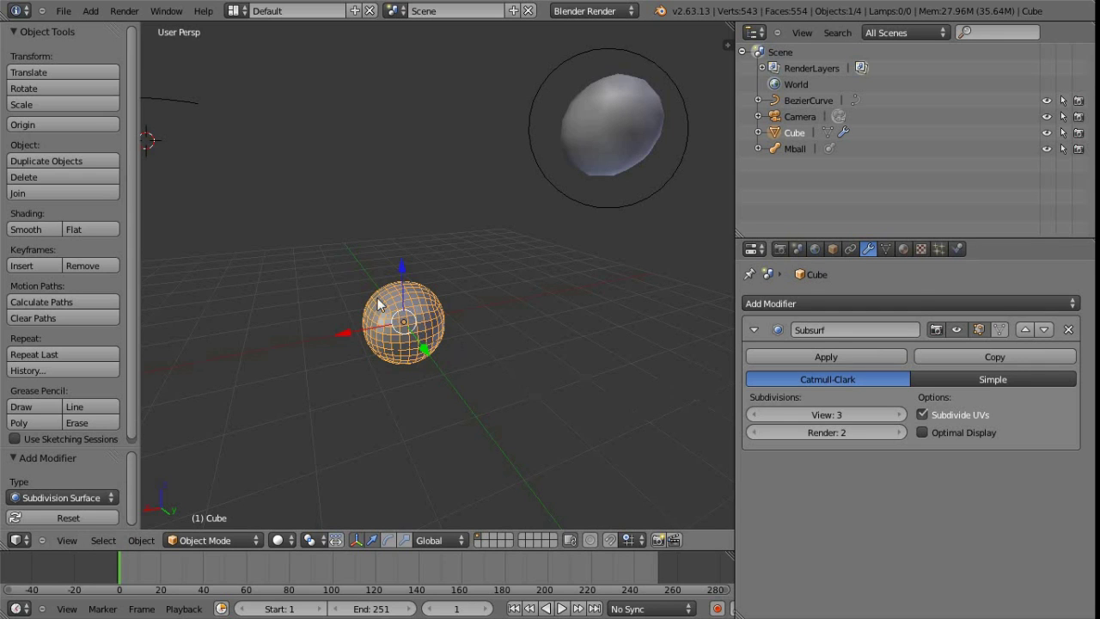
{"action": "left_click", "coordinate": [753, 414]}
{"action": "left_click", "coordinate": [753, 414]}
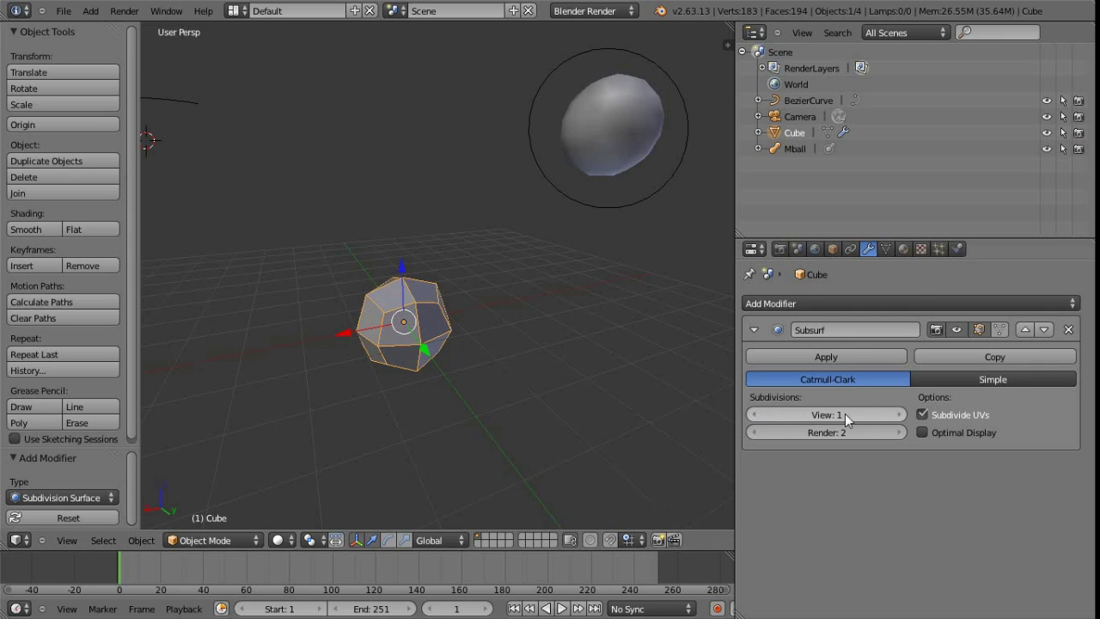
Apply the Subsurf modifier and undo it, and switch its viewport display off and on again.
{"action": "left_click", "coordinate": [845, 357]}
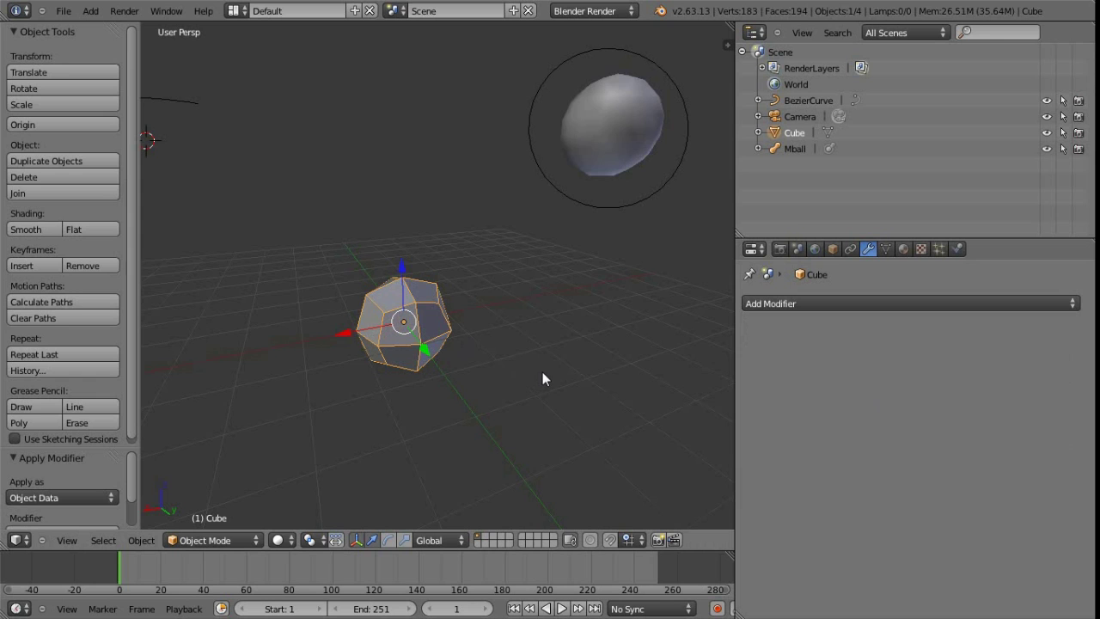
{"action": "key", "text": "ctrl+z"}
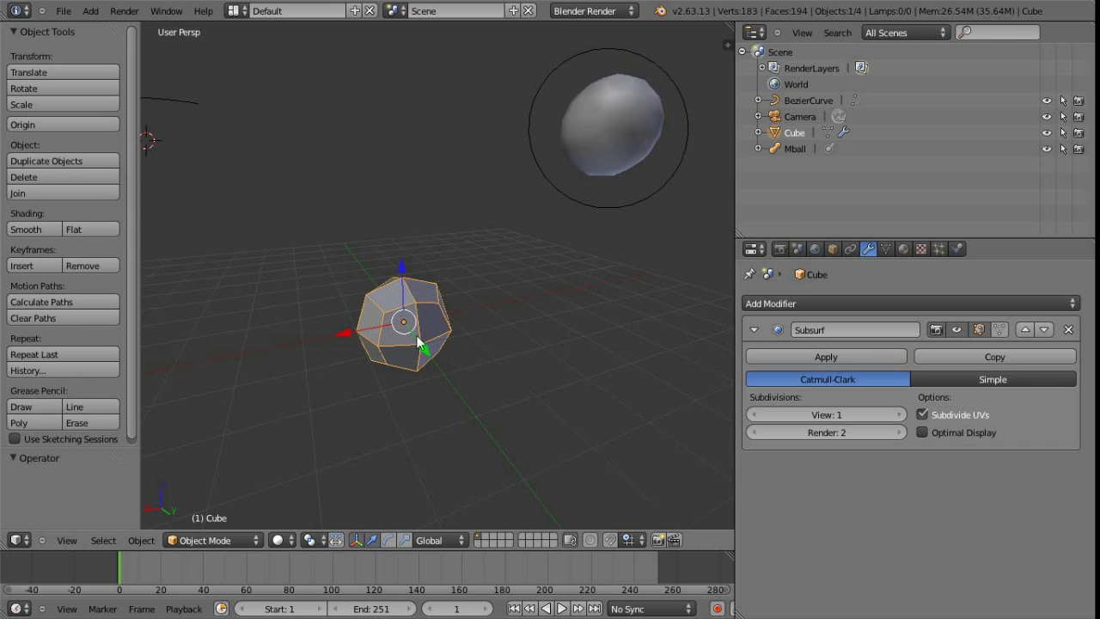
{"action": "left_click", "coordinate": [956, 331]}
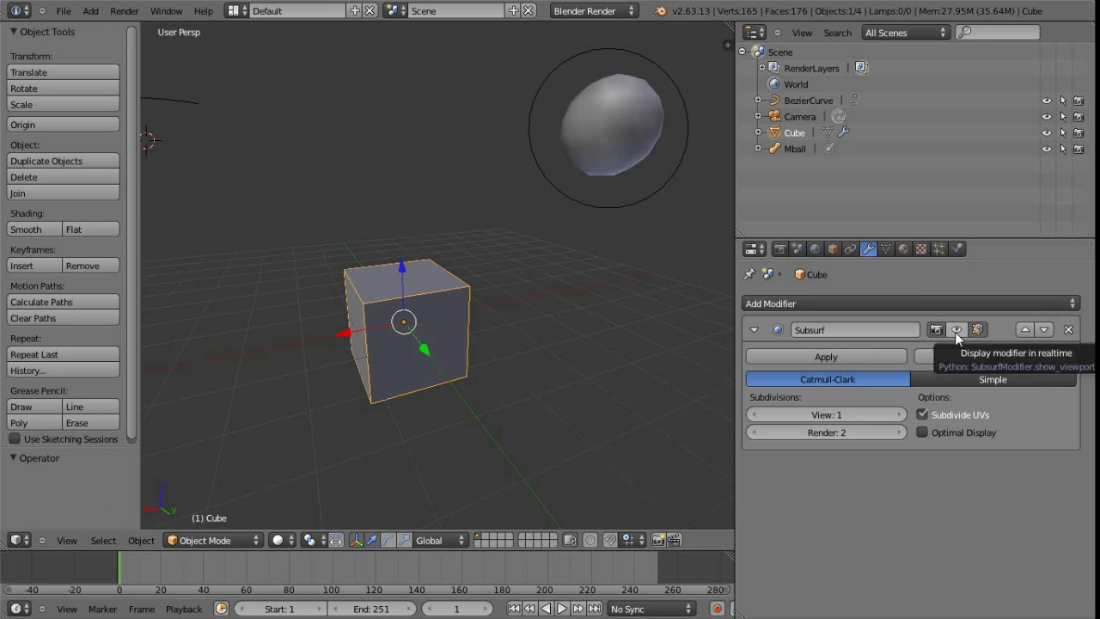
{"action": "left_click", "coordinate": [954, 331]}
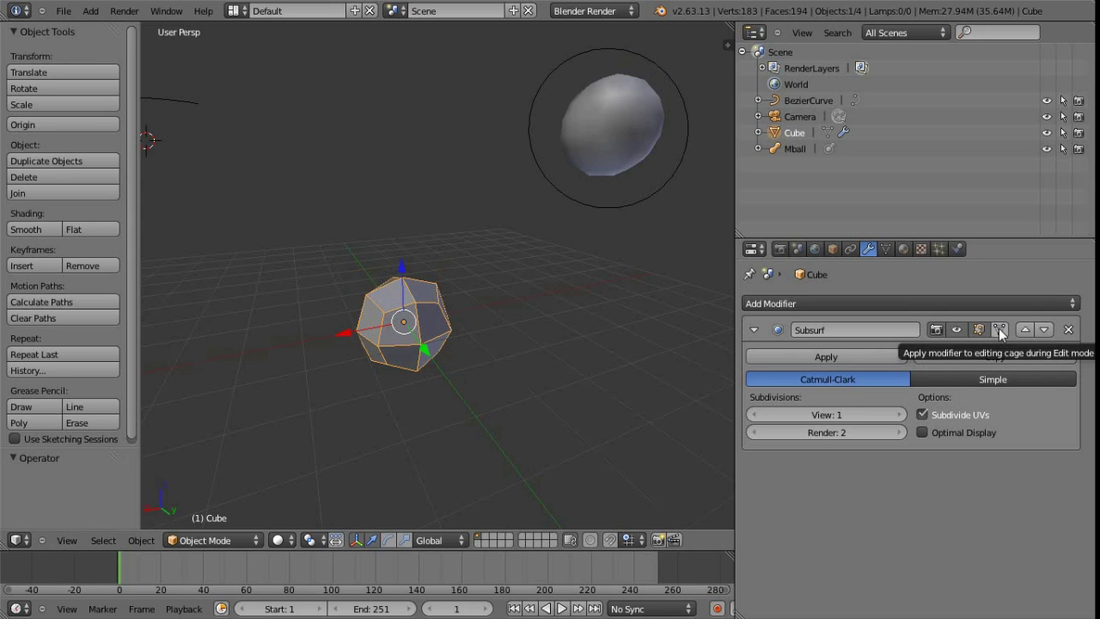
In Edit Mode, apply Subsurf to the editing cage, toggle its Edit Mode display off and on, and return to Object Mode.
{"action": "key", "text": "Tab"}
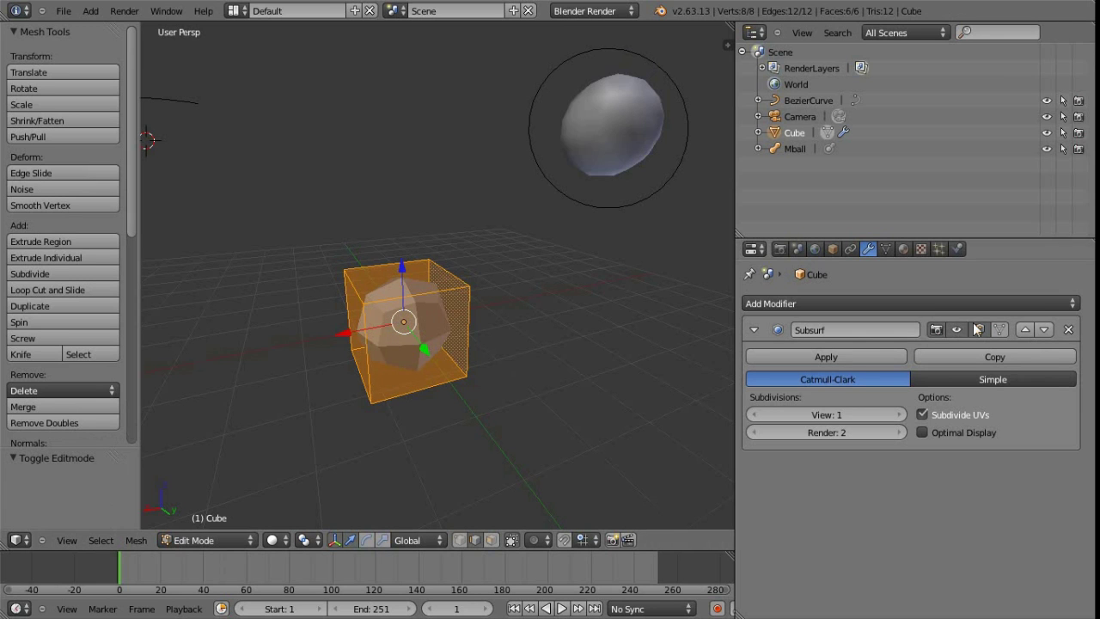
{"action": "left_click", "coordinate": [999, 329]}
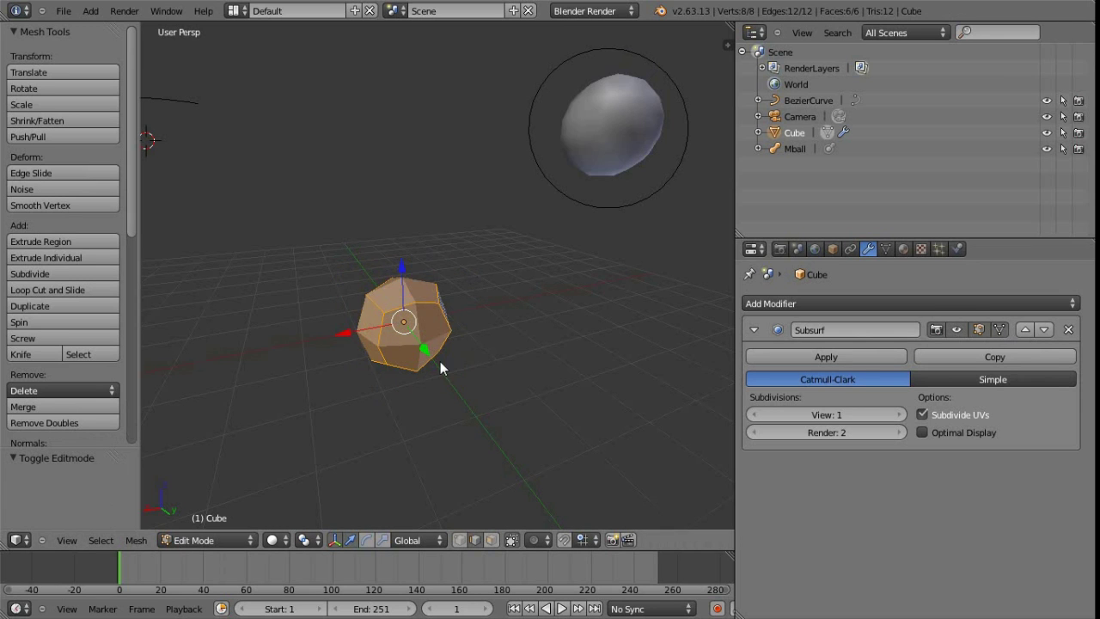
{"action": "left_click", "coordinate": [978, 330]}
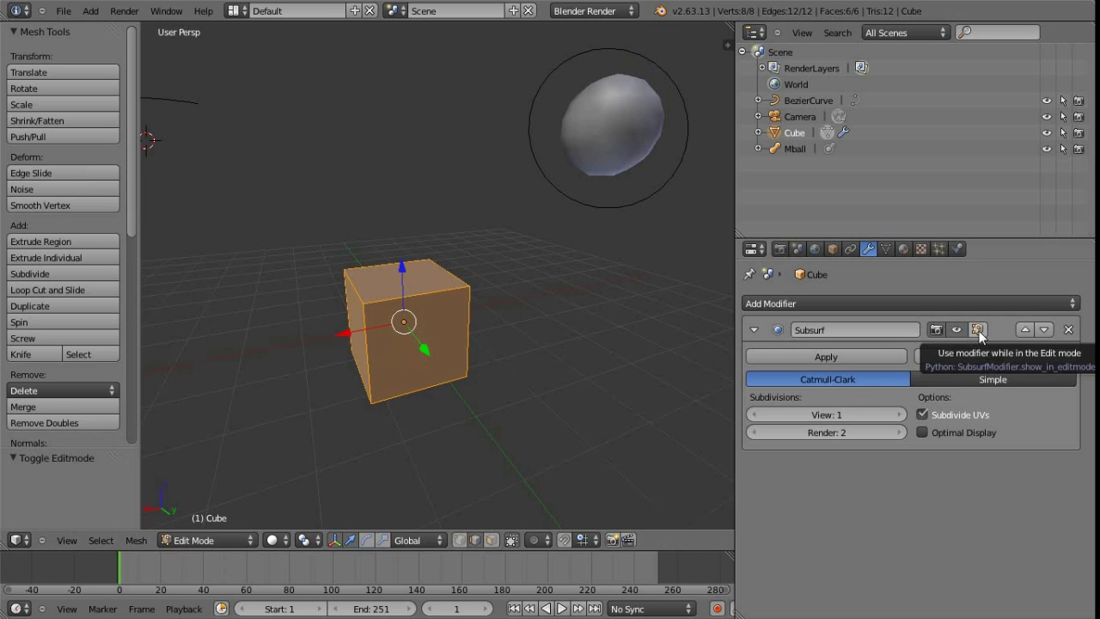
{"action": "left_click", "coordinate": [978, 330]}
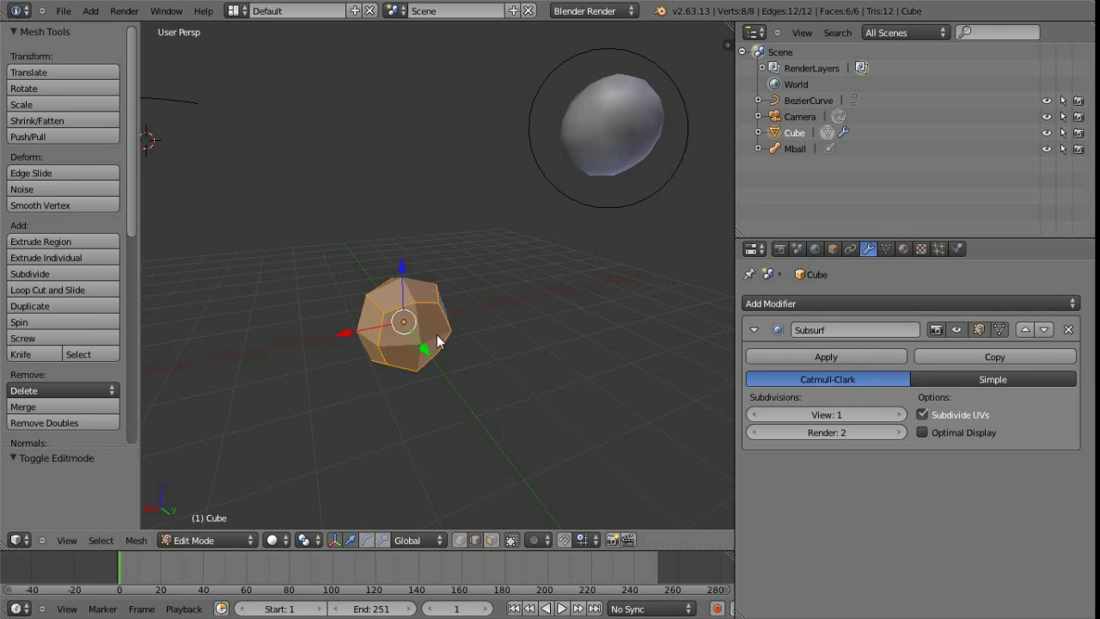
{"action": "key", "text": "Tab"}
{"action": "scroll", "coordinate": [456, 348], "scroll_direction": "down", "scroll_amount": 1}
{"action": "middle_click_drag", "start_coordinate": [456, 345], "coordinate": [443, 340]}
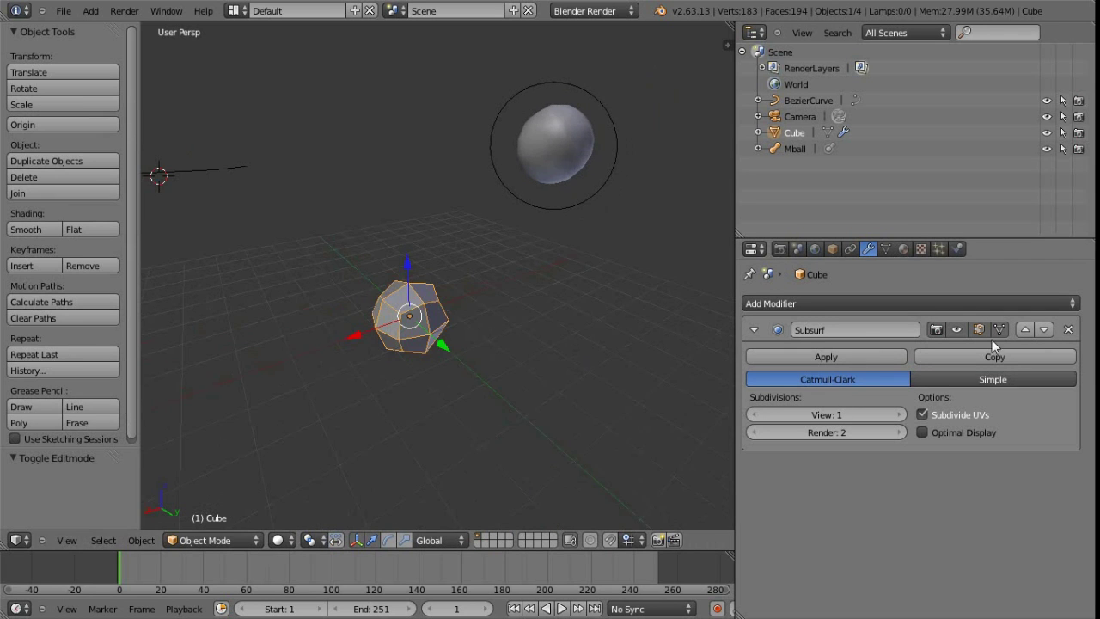
{"action": "left_click", "coordinate": [874, 306]}
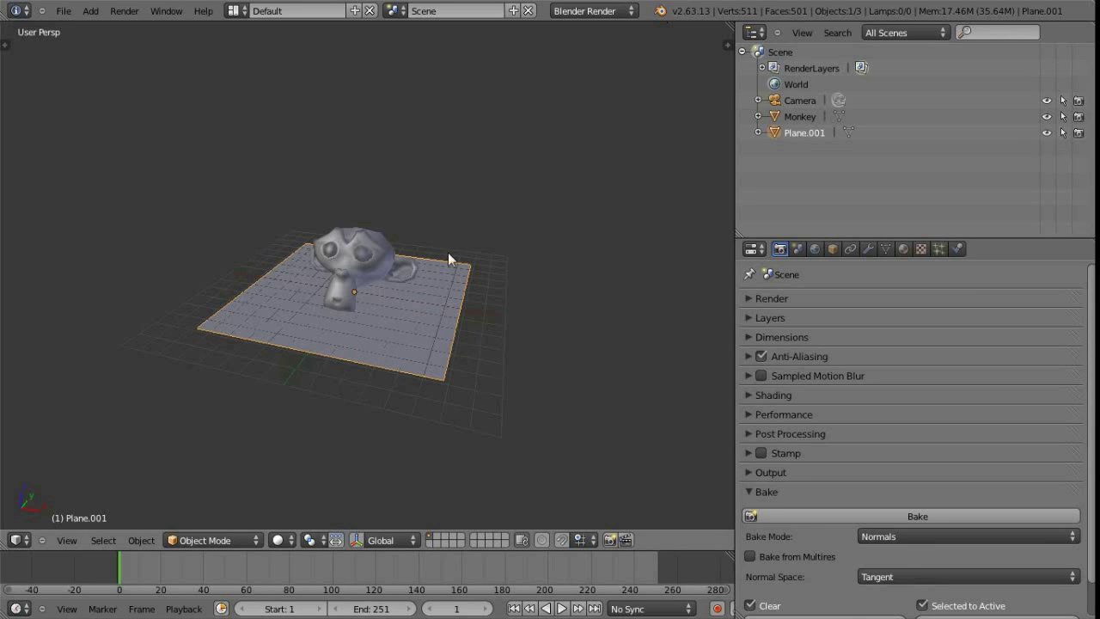
Maximize the 3D view and restore the normal layout several times.
{"action": "key", "text": "ctrl+Up"}
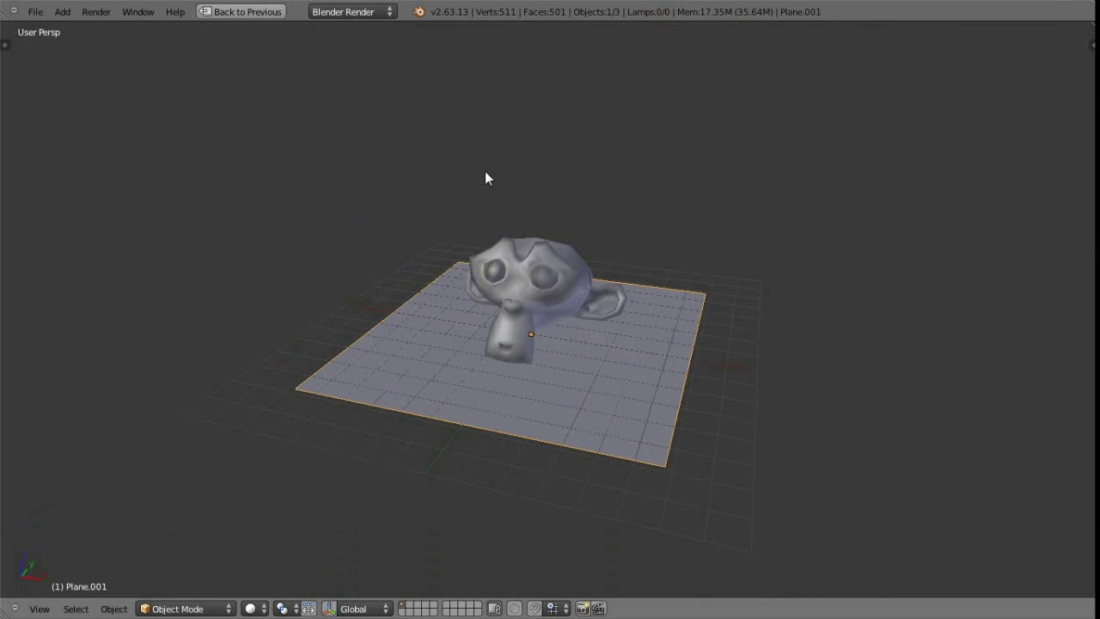
{"action": "key", "text": "ctrl+Up"}
{"action": "key", "text": "ctrl+Up"}
{"action": "key", "text": "ctrl+Up"}
{"action": "key", "text": "ctrl+Up"}
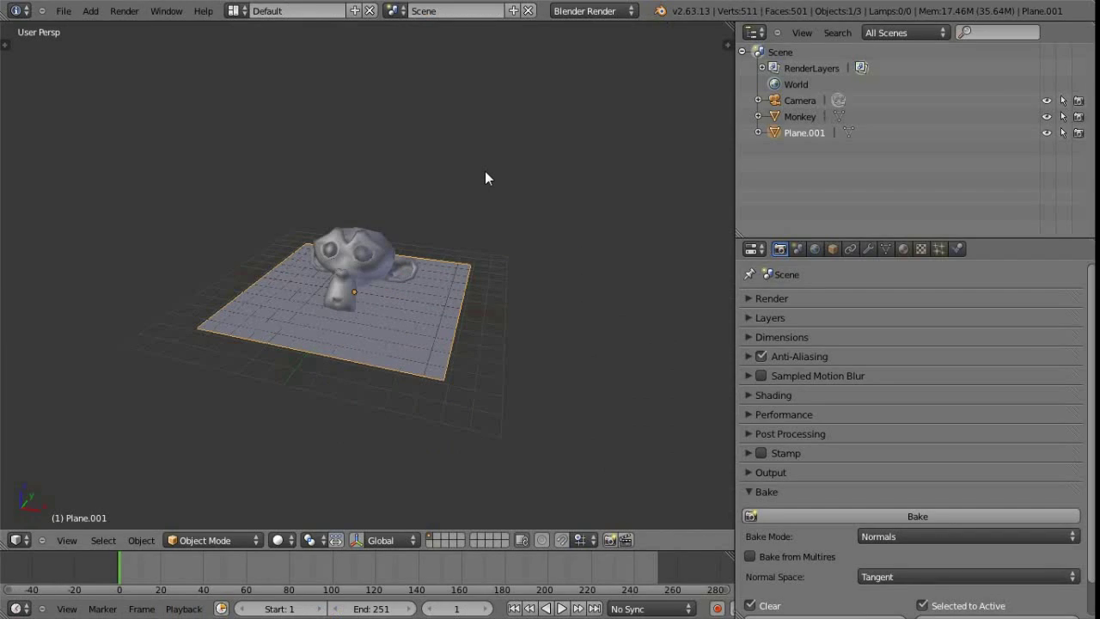
{"action": "key", "text": "ctrl+Up"}
{"action": "key", "text": "ctrl+Up"}
{"action": "key", "text": "ctrl+Up"}
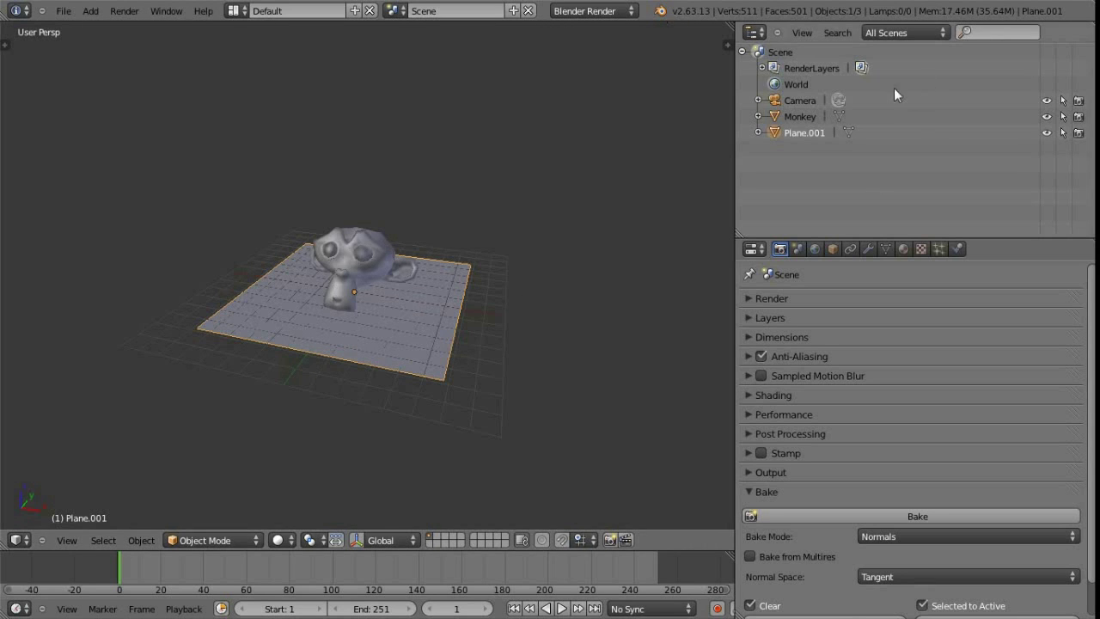
Maximize and restore other editors in turn, ending with the Info editor's operator log and the normal layout.
{"action": "key", "text": "ctrl+Up"}
{"action": "key", "text": "ctrl+Up"}
{"action": "key", "text": "ctrl+Up"}
{"action": "key", "text": "ctrl+Up"}
{"action": "key", "text": "ctrl+Up"}
{"action": "key", "text": "ctrl+Up"}
{"action": "key", "text": "ctrl+Up"}
{"action": "key", "text": "ctrl+Up"}
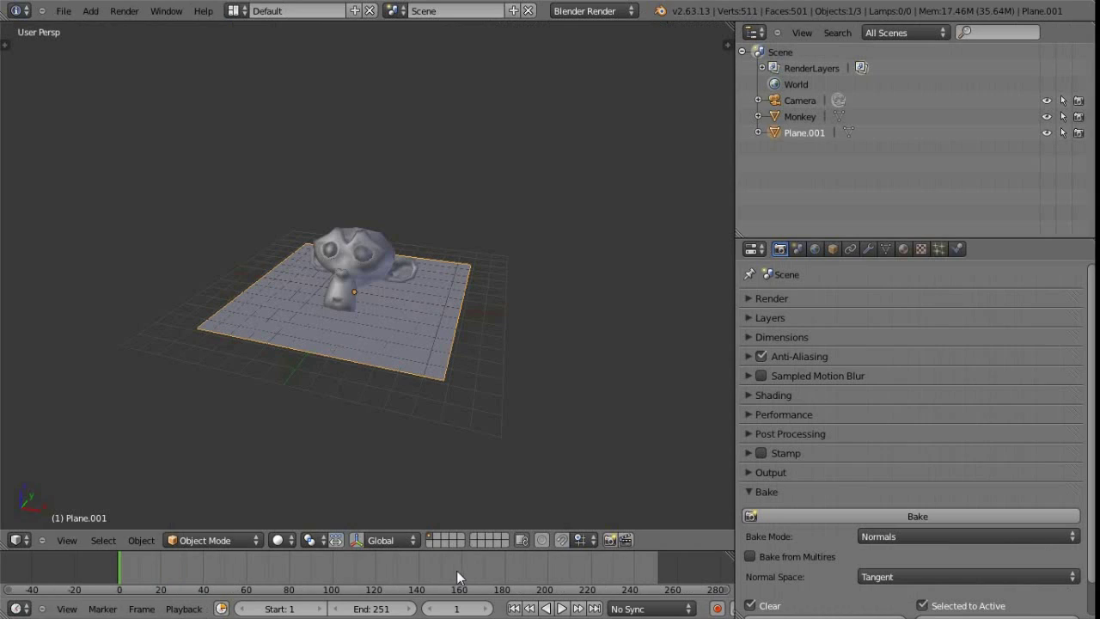
{"action": "key", "text": "ctrl+Up"}
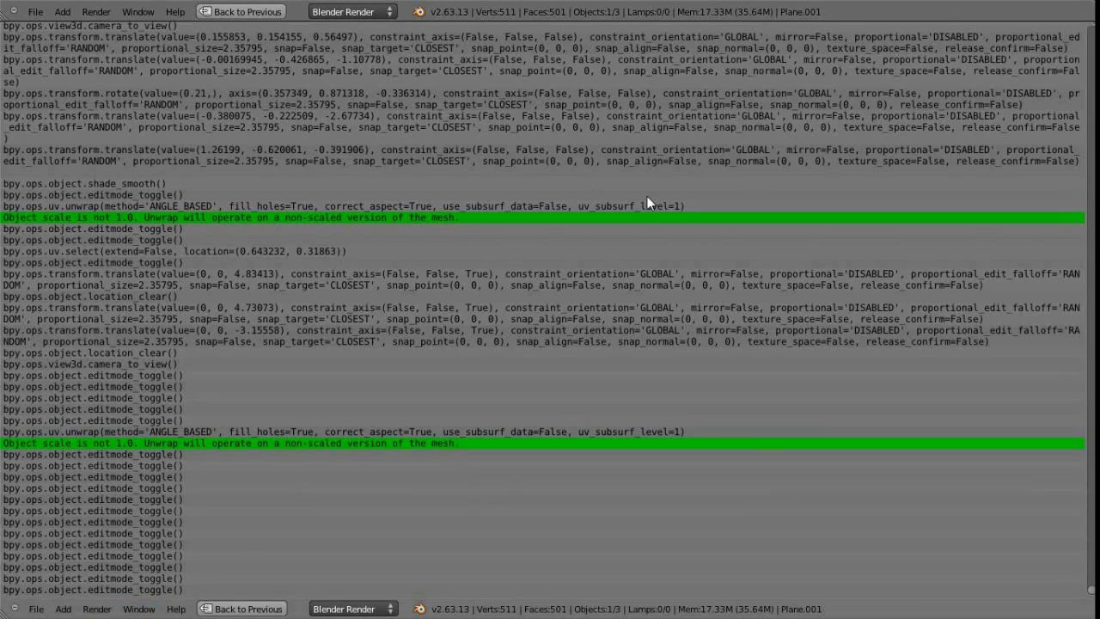
{"action": "key", "text": "ctrl+Up"}
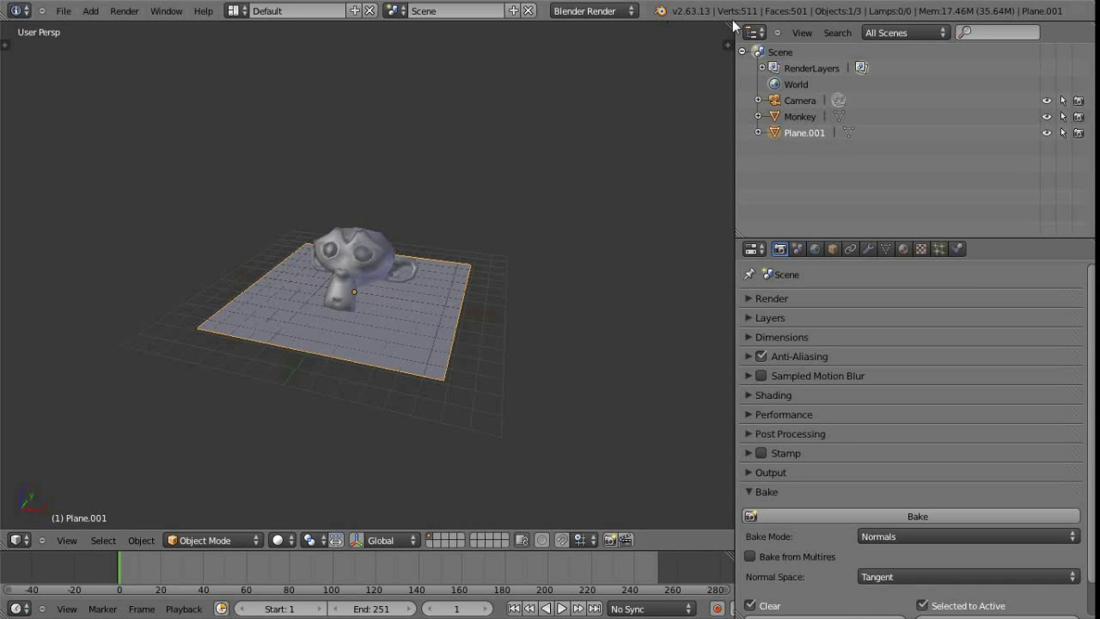
Split the 3D view into two side-by-side areas, make the new one a Text Editor and create a new text block.
{"action": "left_click_drag", "start_coordinate": [730, 24], "coordinate": [382, 29]}
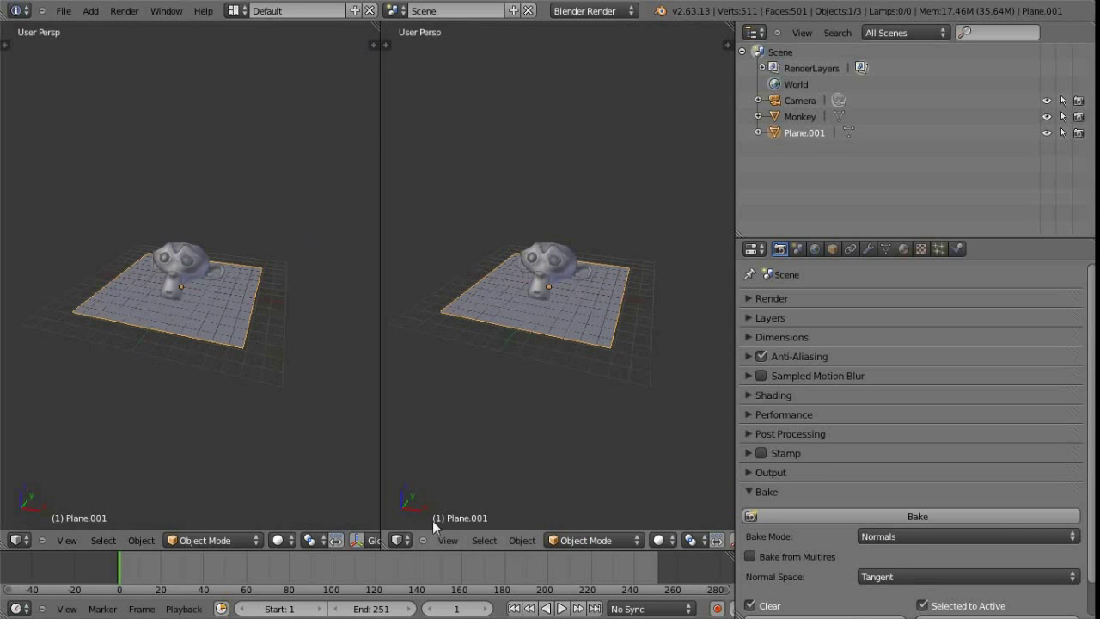
{"action": "left_click", "coordinate": [398, 540]}
{"action": "left_click", "coordinate": [451, 387]}
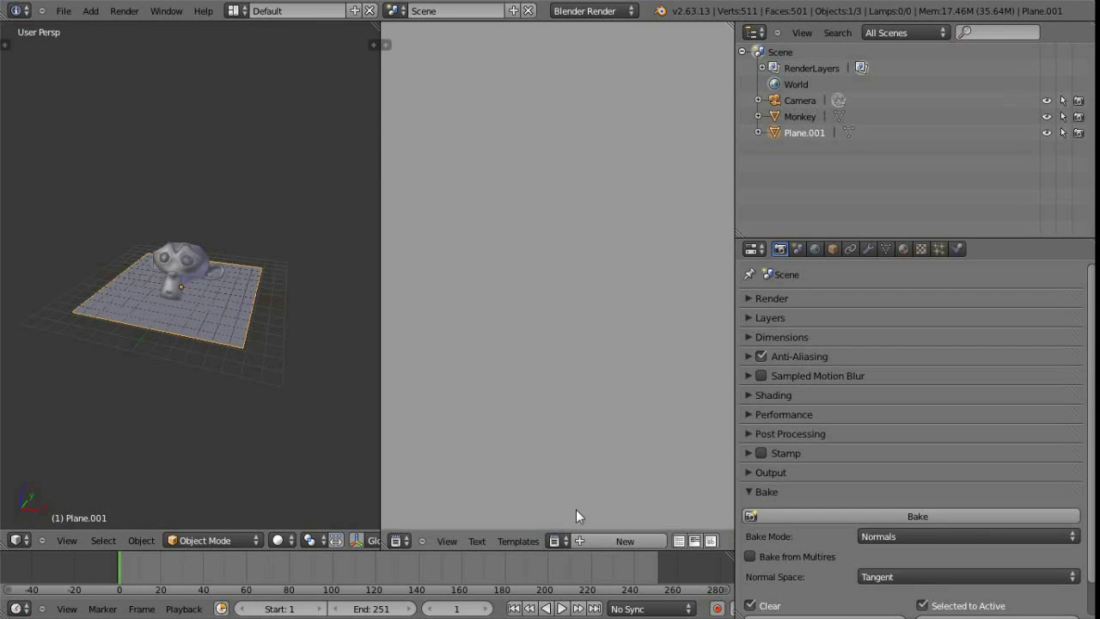
{"action": "left_click", "coordinate": [617, 539]}
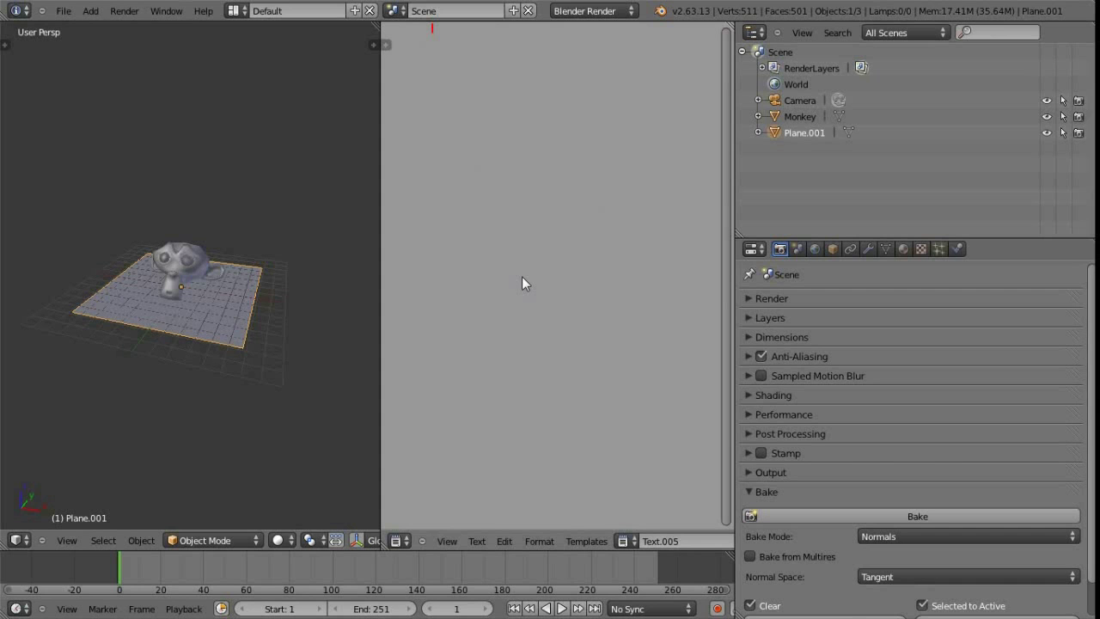
Maximize and restore the Text Editor repeatedly, and merge its area back into the single 3D view.
{"action": "key", "text": "ctrl+Up"}
{"action": "key", "text": "ctrl+Up"}
{"action": "key", "text": "ctrl+Up"}
{"action": "key", "text": "ctrl+Up"}
{"action": "key", "text": "ctrl+Up"}
{"action": "key", "text": "ctrl+Up"}
{"action": "key", "text": "ctrl+Up"}
{"action": "key", "text": "ctrl+Up"}
{"action": "key", "text": "ctrl+Up"}
{"action": "key", "text": "ctrl+Up"}
{"action": "key", "text": "ctrl+Up"}
{"action": "key", "text": "ctrl+Up"}
{"action": "key", "text": "ctrl+Up"}
{"action": "key", "text": "ctrl+Up"}
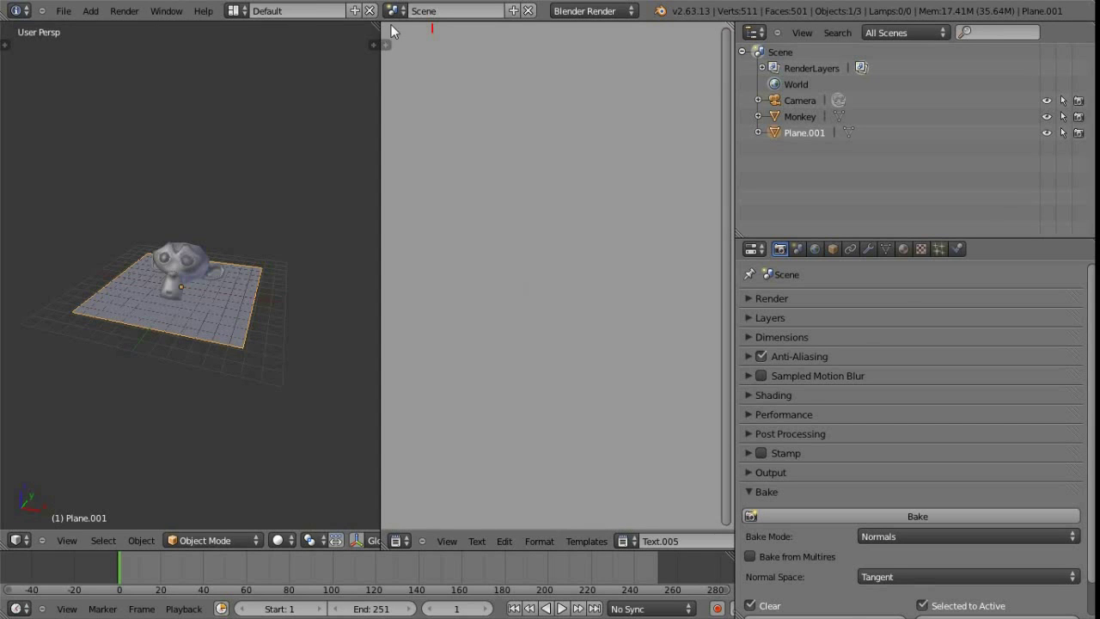
{"action": "left_click_drag", "start_coordinate": [391, 31], "coordinate": [425, 54]}
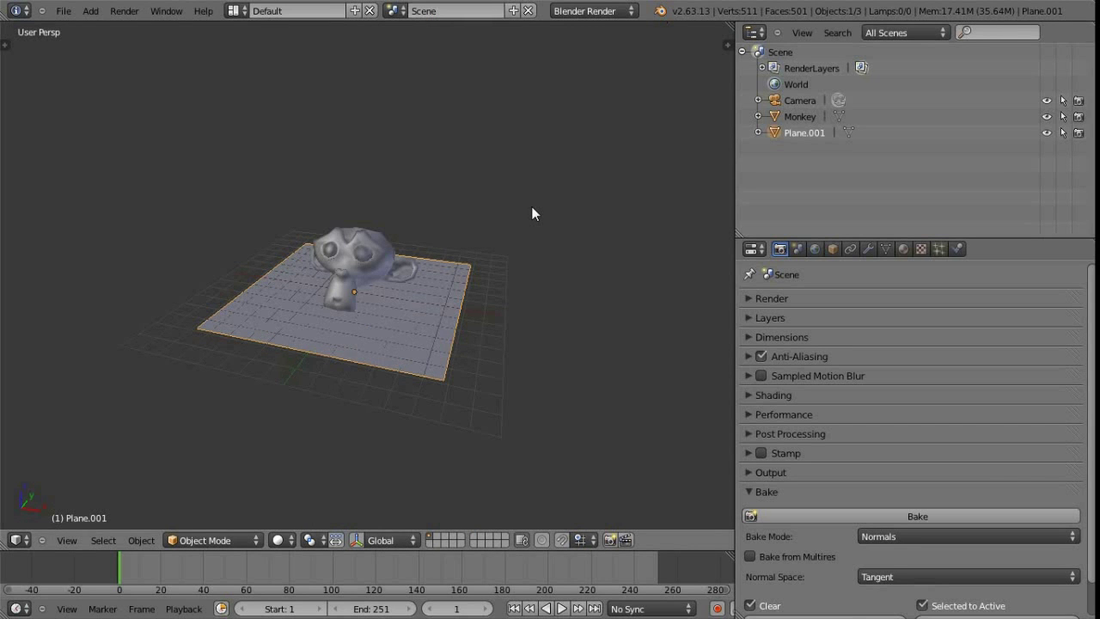
Switch back and forth between neighbouring screen layouts, and choose the Default layout from the layout list.
{"action": "key", "text": "ctrl+Left"}
{"action": "key", "text": "ctrl+Right"}
{"action": "key", "text": "ctrl+Left"}
{"action": "key", "text": "ctrl+Left"}
{"action": "key", "text": "ctrl+Right"}
{"action": "left_click", "coordinate": [237, 11]}
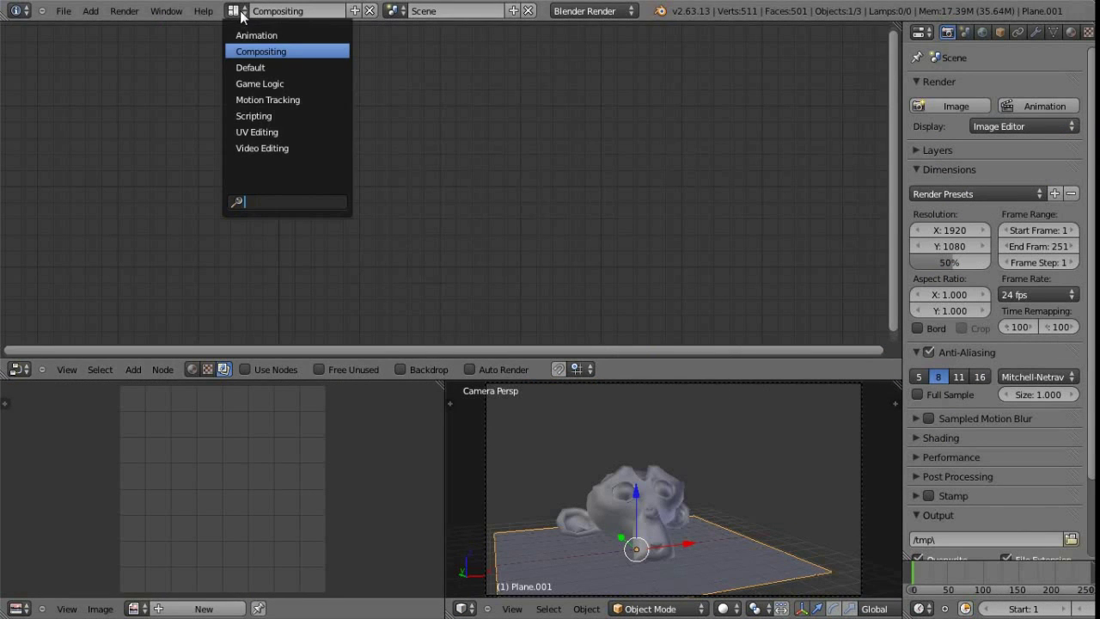
{"action": "left_click", "coordinate": [258, 67]}
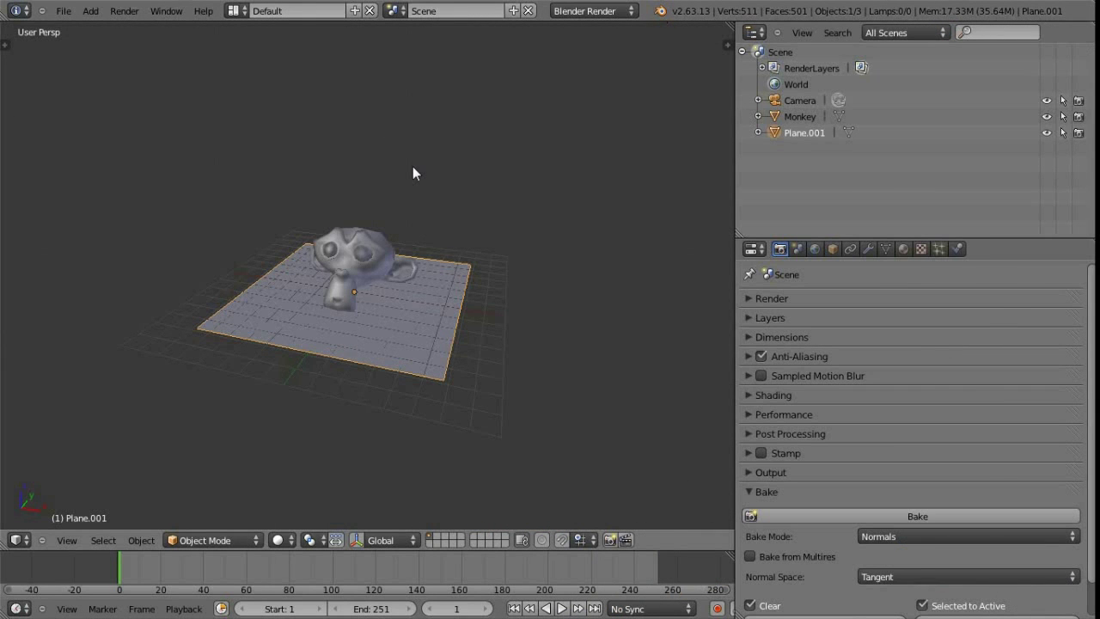
Cycle through all the screen layouts, including UV Editing, until the Default layout is active again.
{"action": "key", "text": "ctrl+Left"}
{"action": "key", "text": "ctrl+Left"}
{"action": "key", "text": "ctrl+Left"}
{"action": "key", "text": "ctrl+Left"}
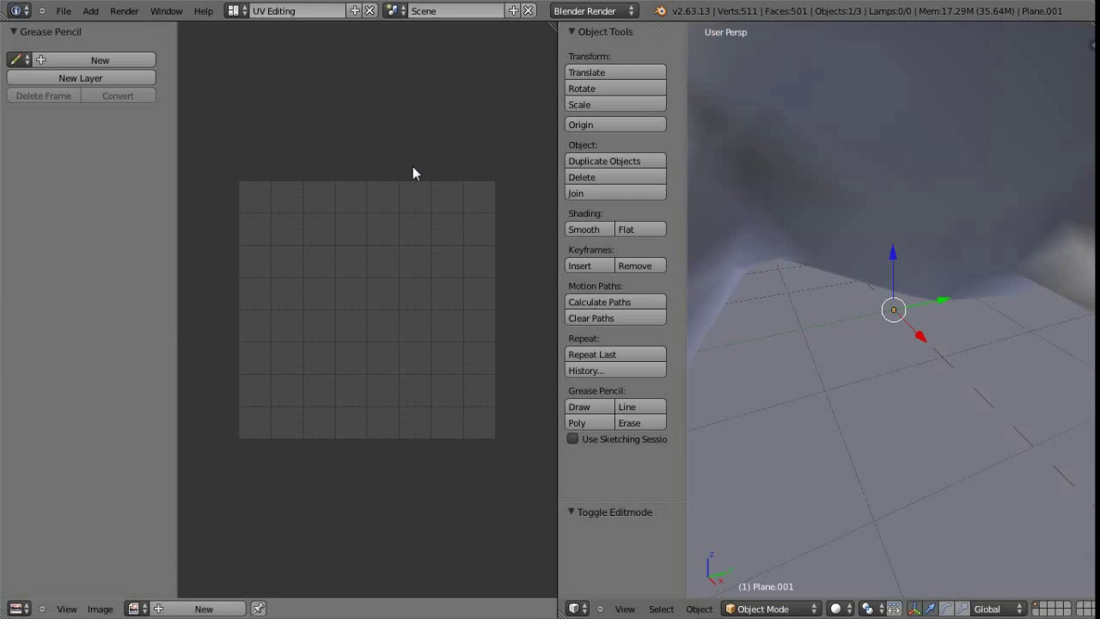
{"action": "key", "text": "ctrl+Left"}
{"action": "key", "text": "ctrl+Left"}
{"action": "key", "text": "ctrl+Left"}
{"action": "key", "text": "ctrl+Left"}
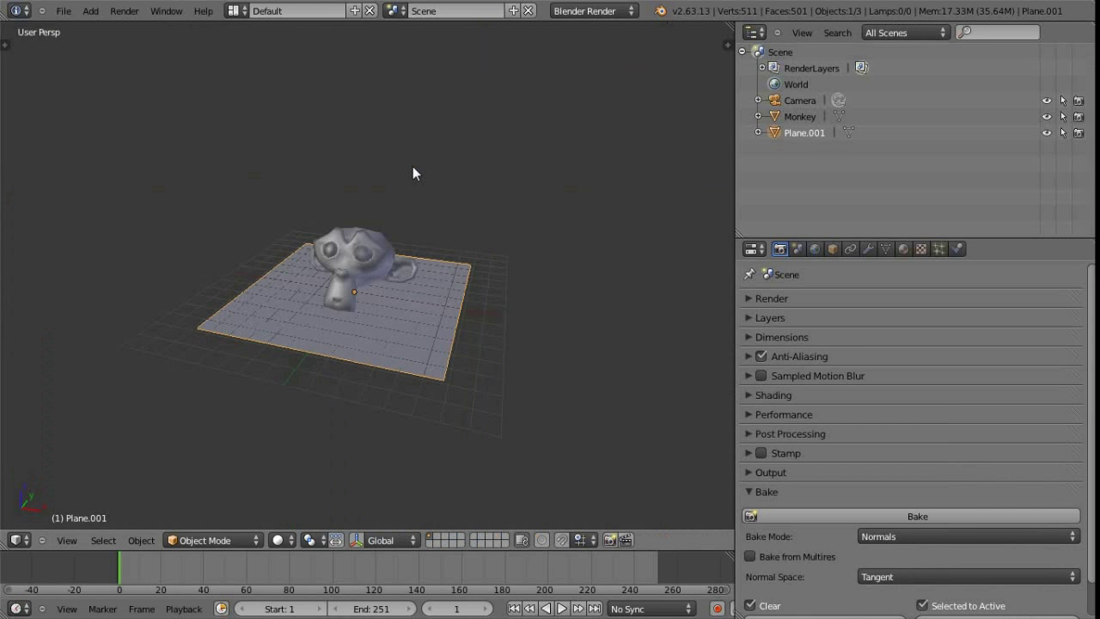
{"action": "key", "text": "ctrl+Right"}
{"action": "key", "text": "ctrl+Left"}
{"action": "middle_click_drag", "start_coordinate": [442, 321], "coordinate": [377, 215]}
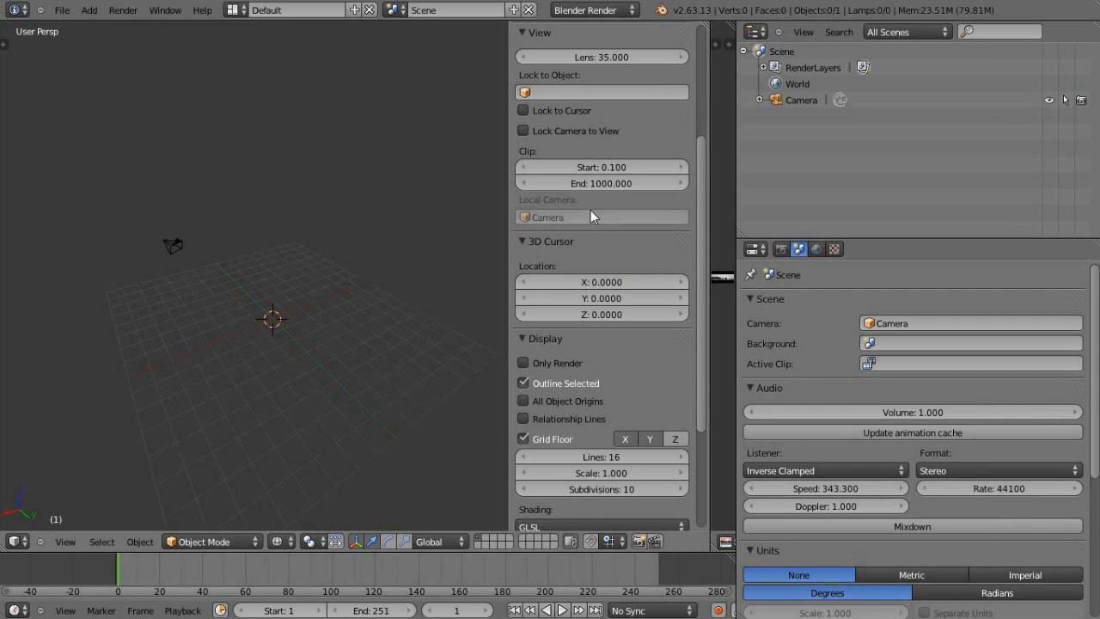
Enable Background Images in the 3D view, add an image slot and assign the existing image G 1 5.jpg.
{"action": "scroll", "coordinate": [590, 210], "scroll_direction": "down", "scroll_amount": 5}
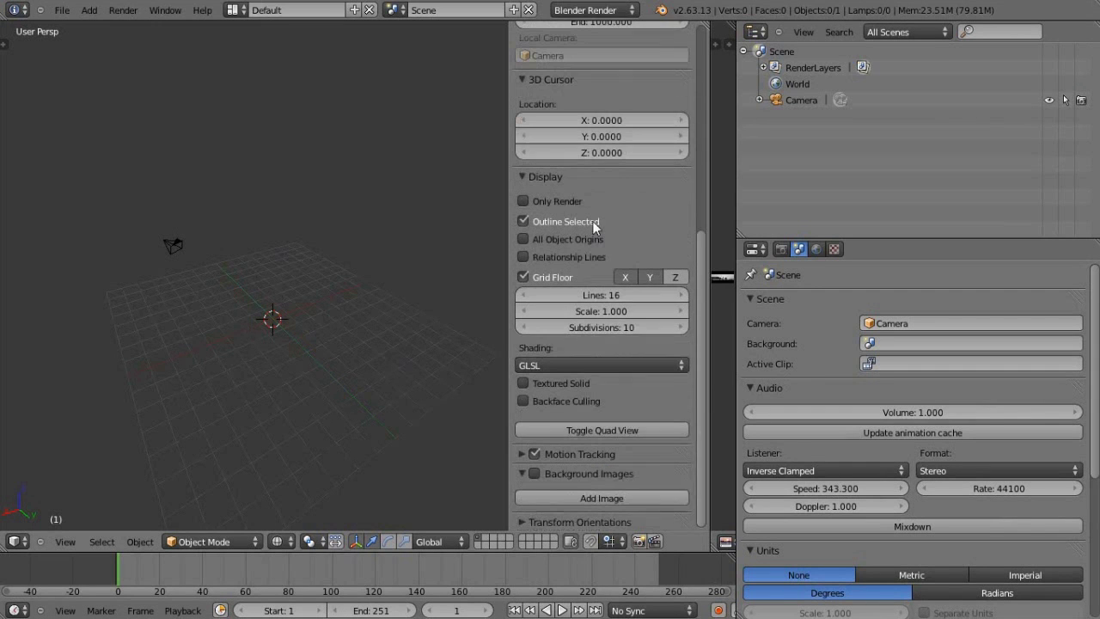
{"action": "left_click", "coordinate": [535, 471]}
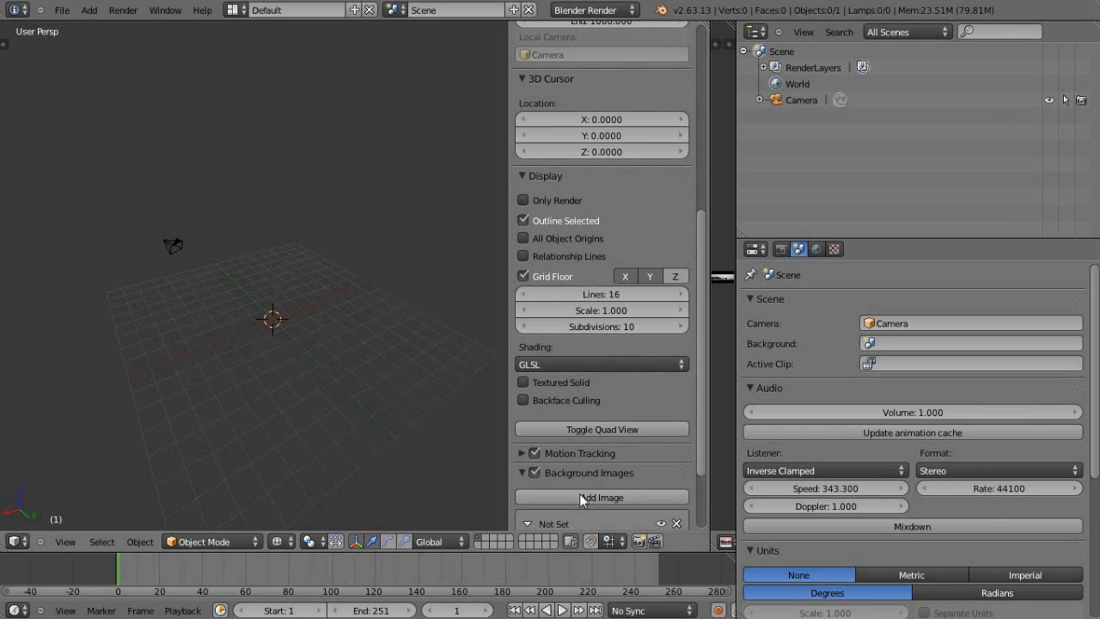
{"action": "left_click", "coordinate": [579, 494]}
{"action": "scroll", "coordinate": [607, 450], "scroll_direction": "down", "scroll_amount": 3}
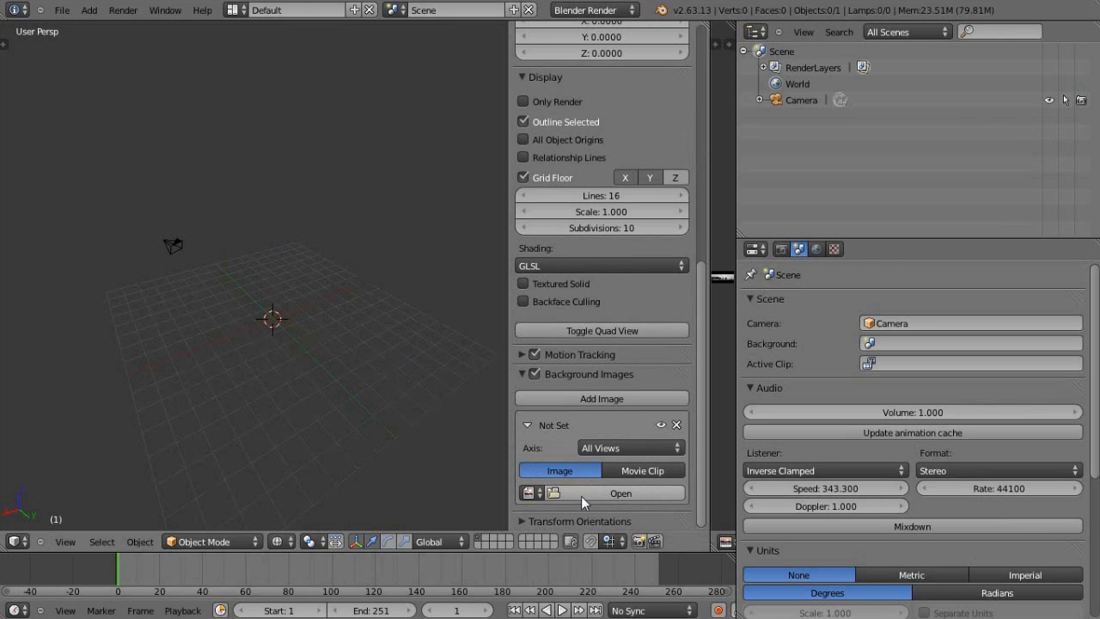
{"action": "left_click", "coordinate": [529, 493]}
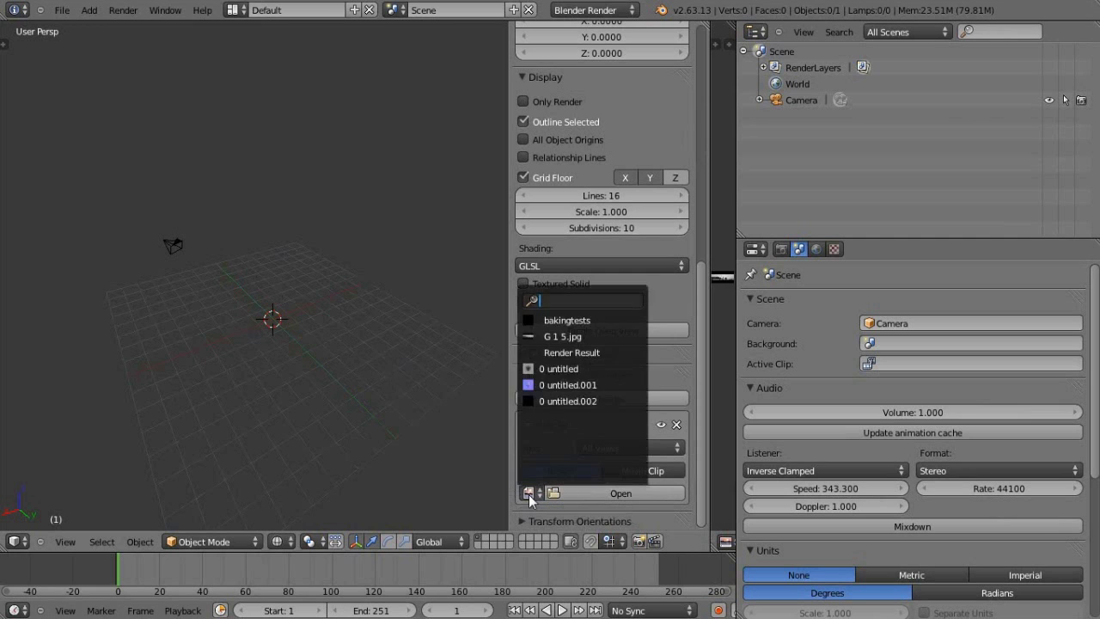
{"action": "left_click", "coordinate": [584, 339]}
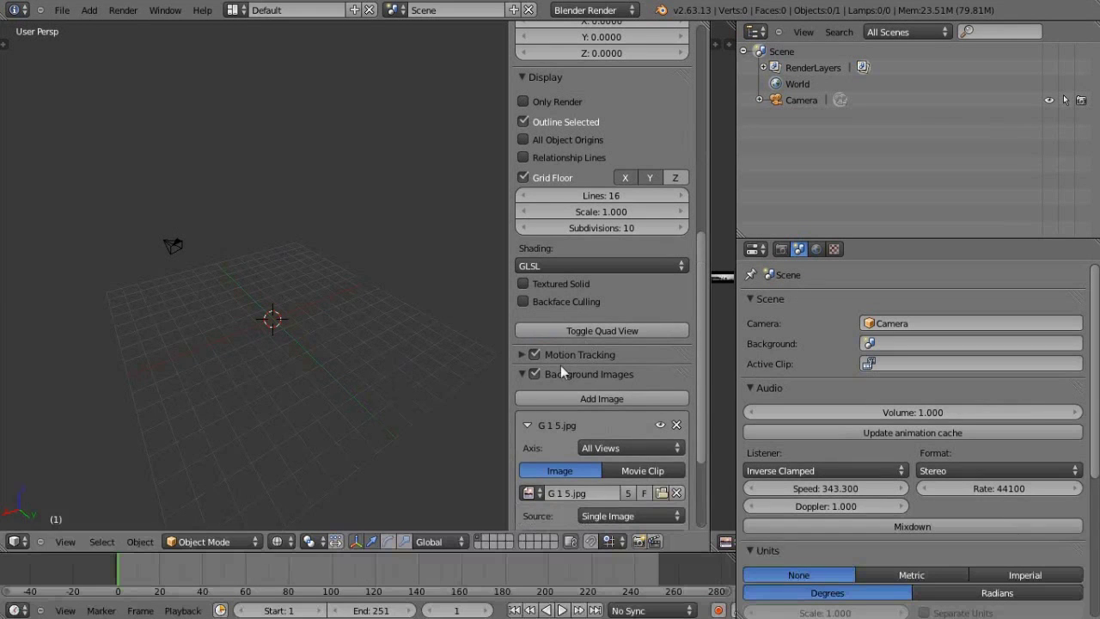
{"action": "scroll", "coordinate": [612, 411], "scroll_direction": "down", "scroll_amount": 4}
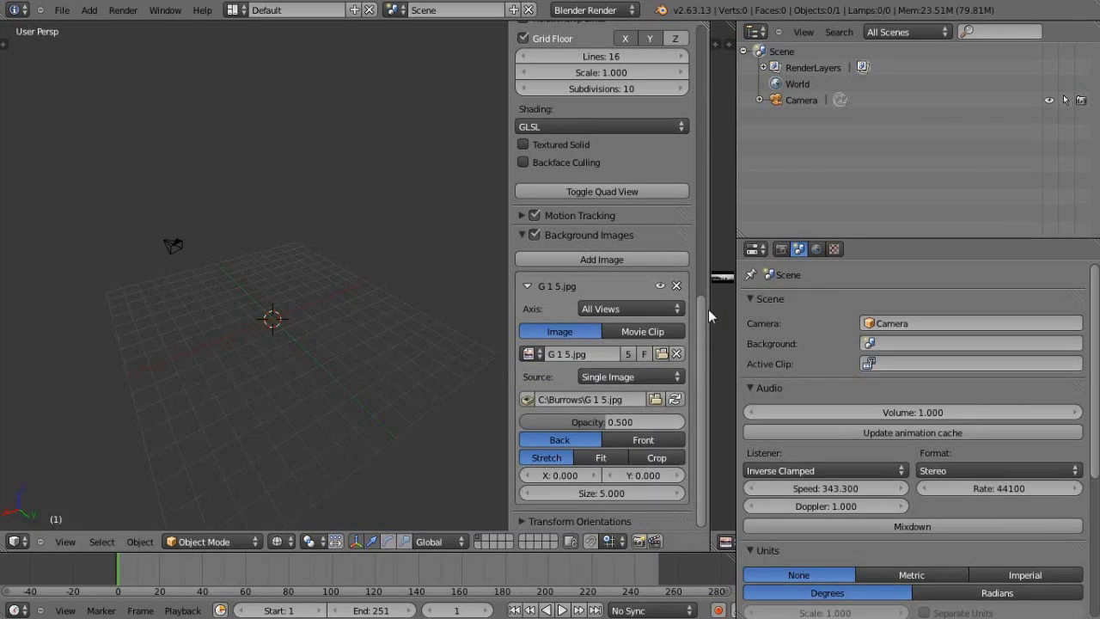
Widen the image editor area to inspect the G 1 5.jpg picture, and narrow it again.
{"action": "left_click_drag", "start_coordinate": [711, 284], "coordinate": [498, 279]}
{"action": "scroll", "coordinate": [619, 284], "scroll_direction": "up", "scroll_amount": 5}
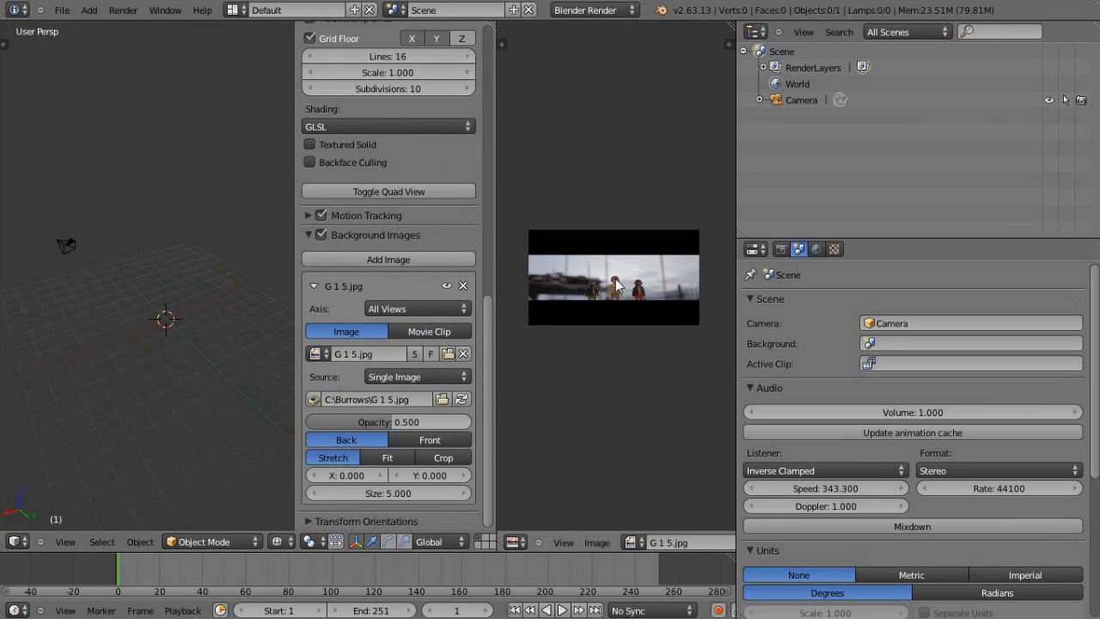
{"action": "key", "text": "shift+Home"}
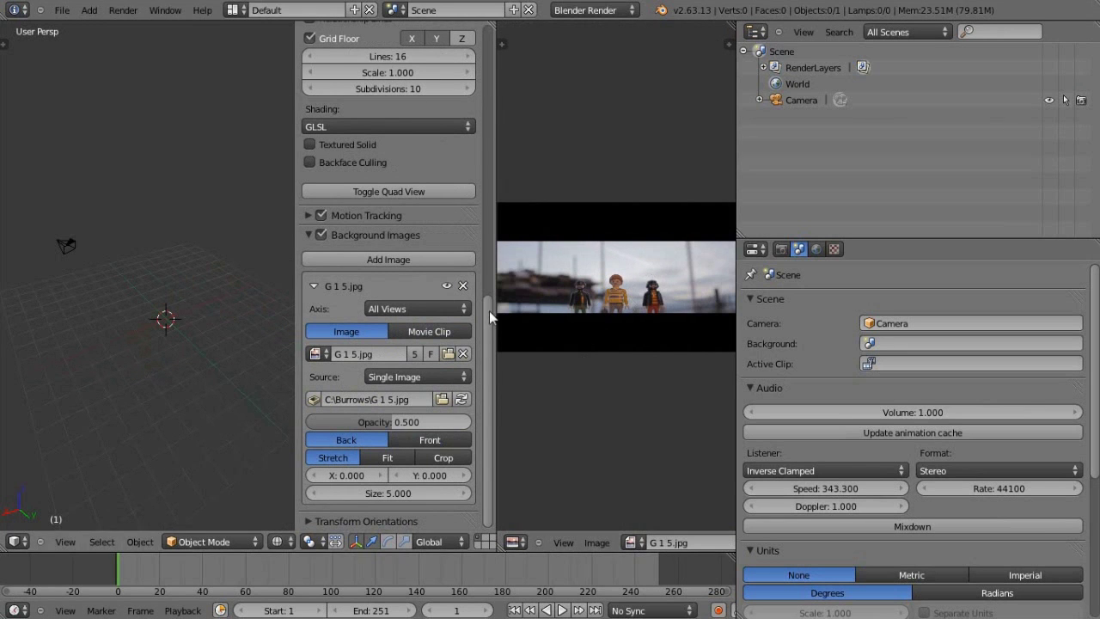
{"action": "left_click_drag", "start_coordinate": [497, 311], "coordinate": [709, 310]}
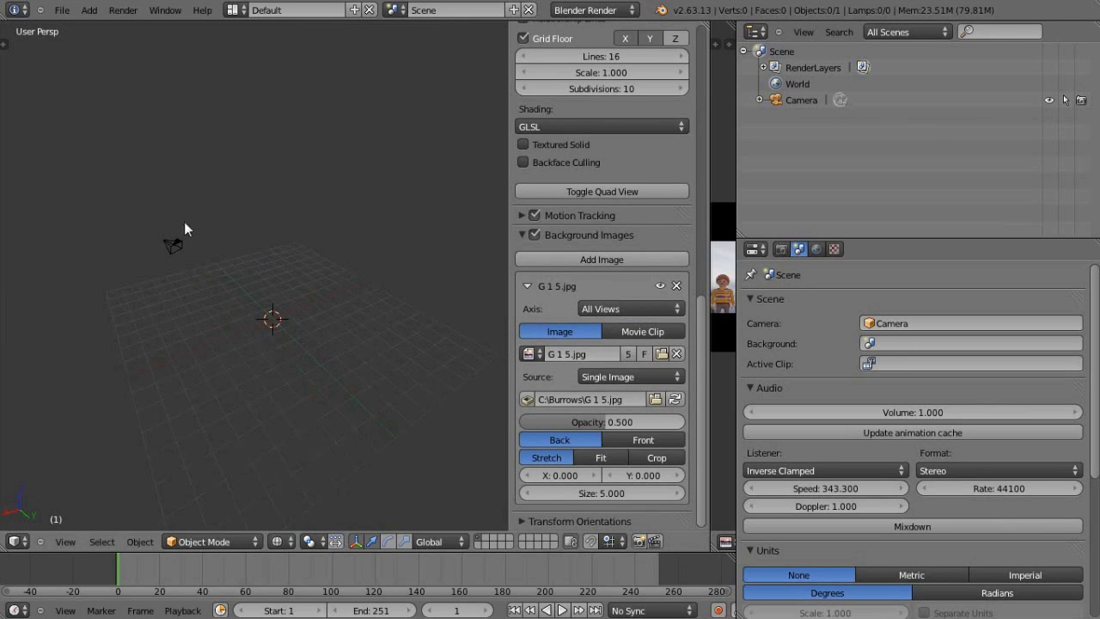
Select the camera and switch to the front orthographic view with the background image enlarged.
{"action": "left_click", "coordinate": [641, 308]}
{"action": "right_click", "coordinate": [172, 249]}
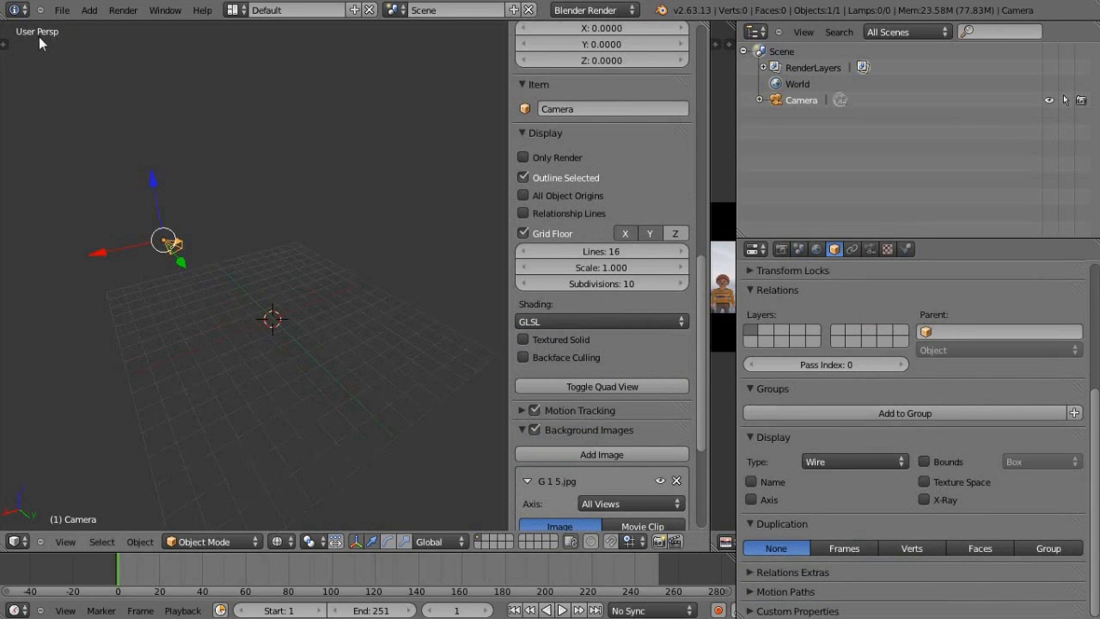
{"action": "scroll", "coordinate": [281, 338], "scroll_direction": "up", "scroll_amount": 1}
{"action": "scroll", "coordinate": [265, 321], "scroll_direction": "down", "scroll_amount": 1}
{"action": "key", "text": "KP_1"}
{"action": "left_click", "coordinate": [65, 541]}
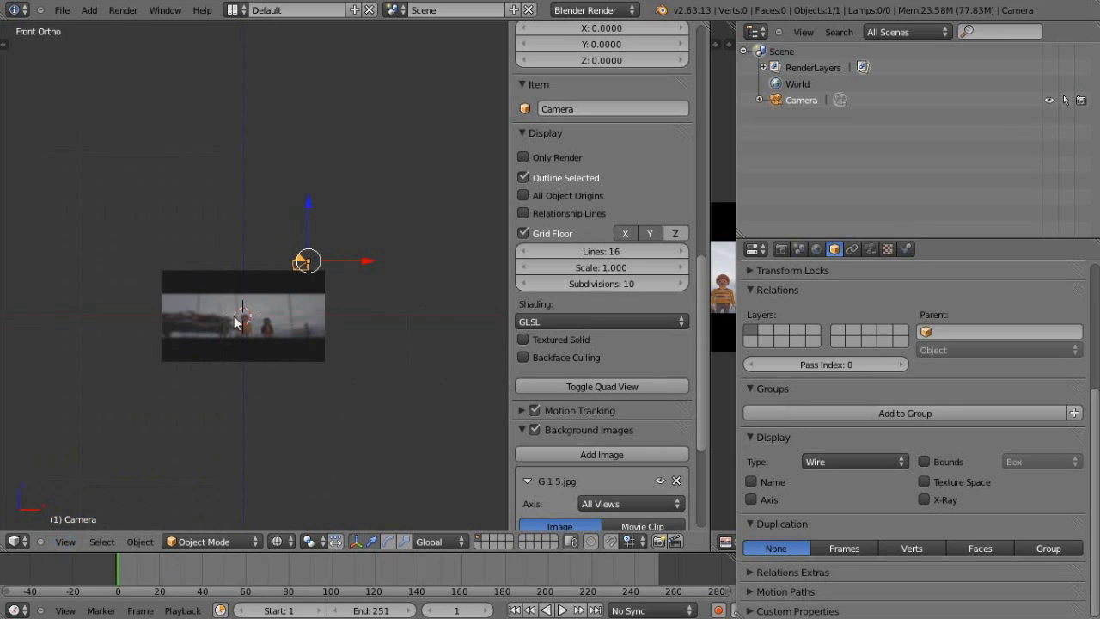
{"action": "scroll", "coordinate": [251, 306], "scroll_direction": "up", "scroll_amount": 4}
{"action": "middle_click_drag", "start_coordinate": [259, 374], "coordinate": [302, 299], "text": "shift"}
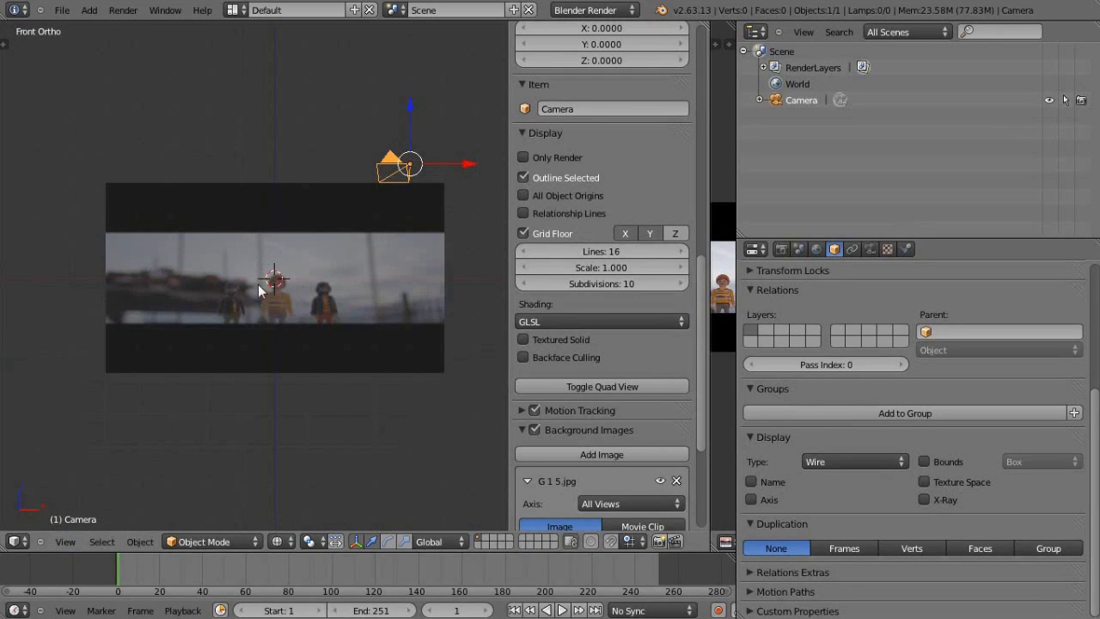
{"action": "scroll", "coordinate": [593, 419], "scroll_direction": "down", "scroll_amount": 3}
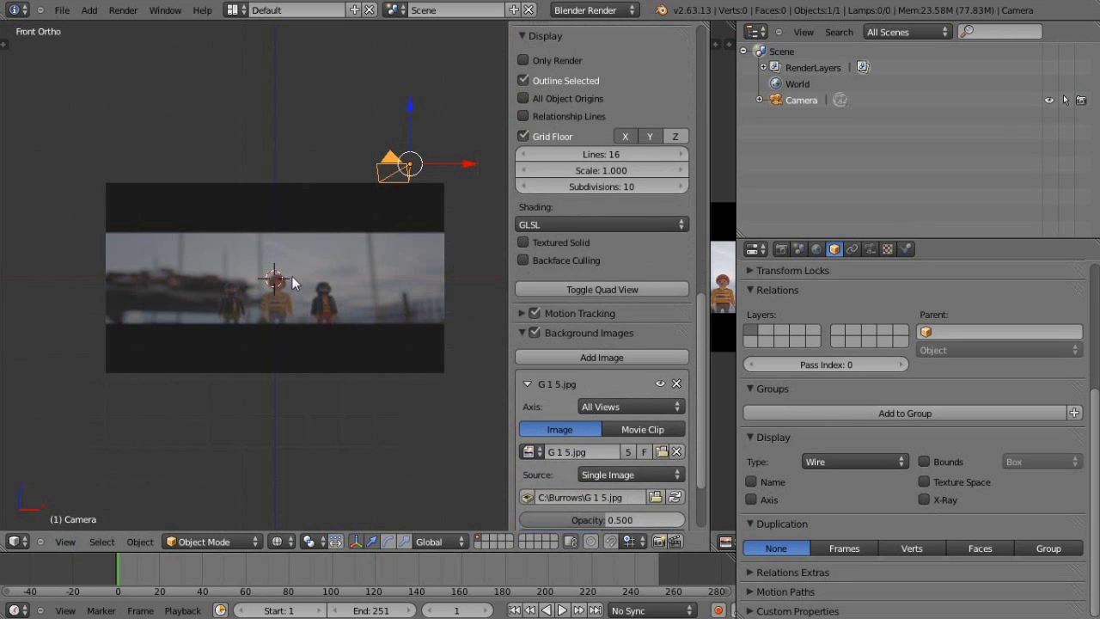
Add a cube mesh and, in solid shading, move it down over the middle figure of the background image.
{"action": "key", "text": "shift+a"}
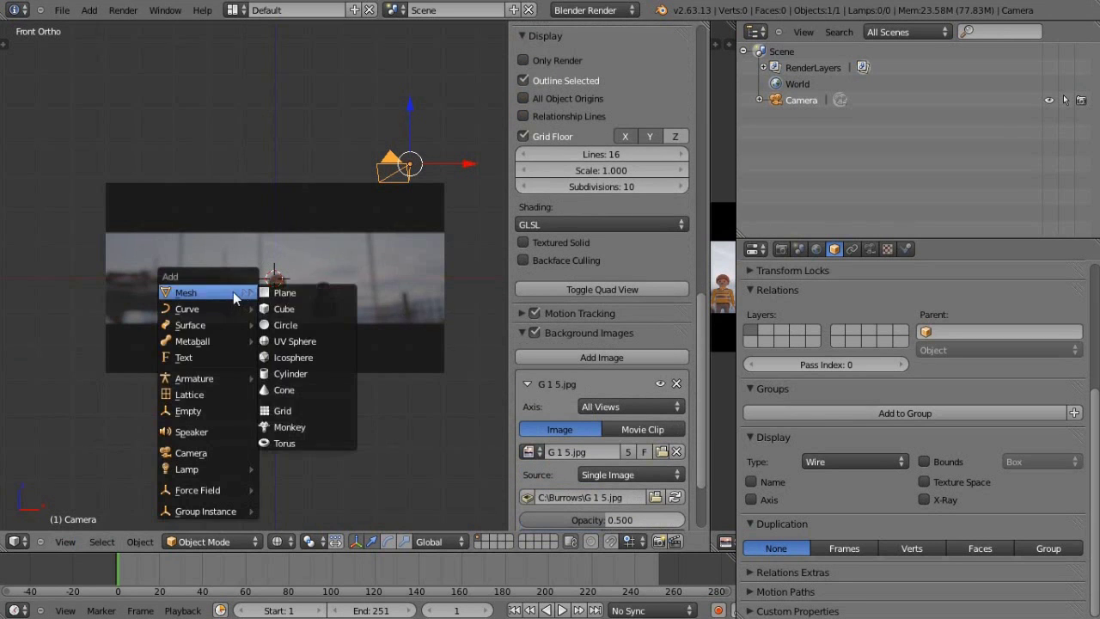
{"action": "left_click", "coordinate": [297, 310]}
{"action": "key", "text": "s"}
{"action": "left_click", "coordinate": [325, 317]}
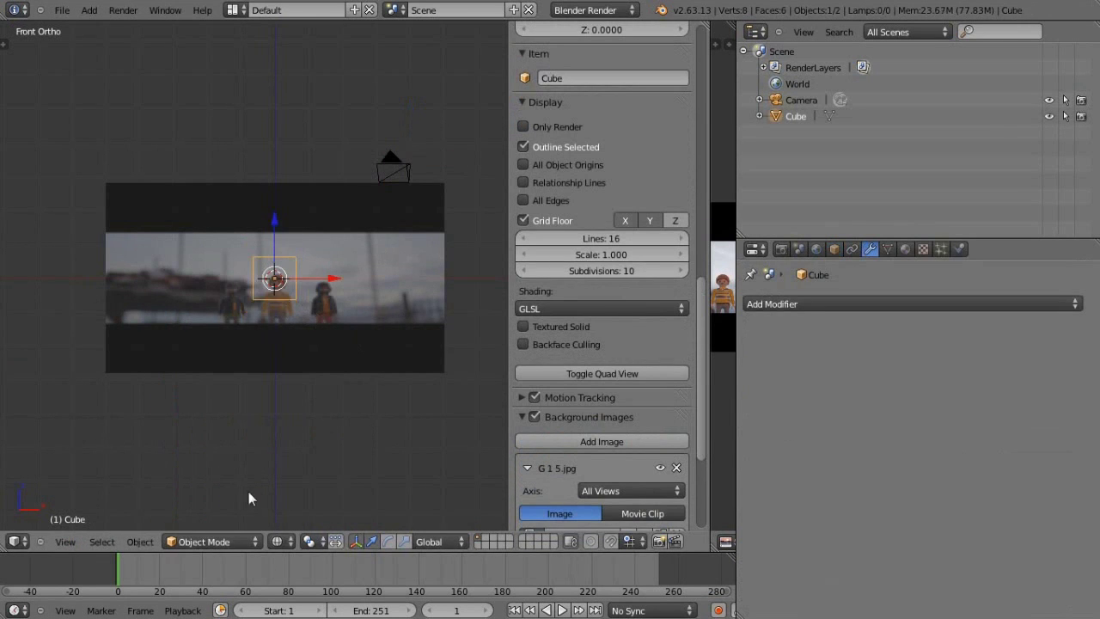
{"action": "key", "text": "g"}
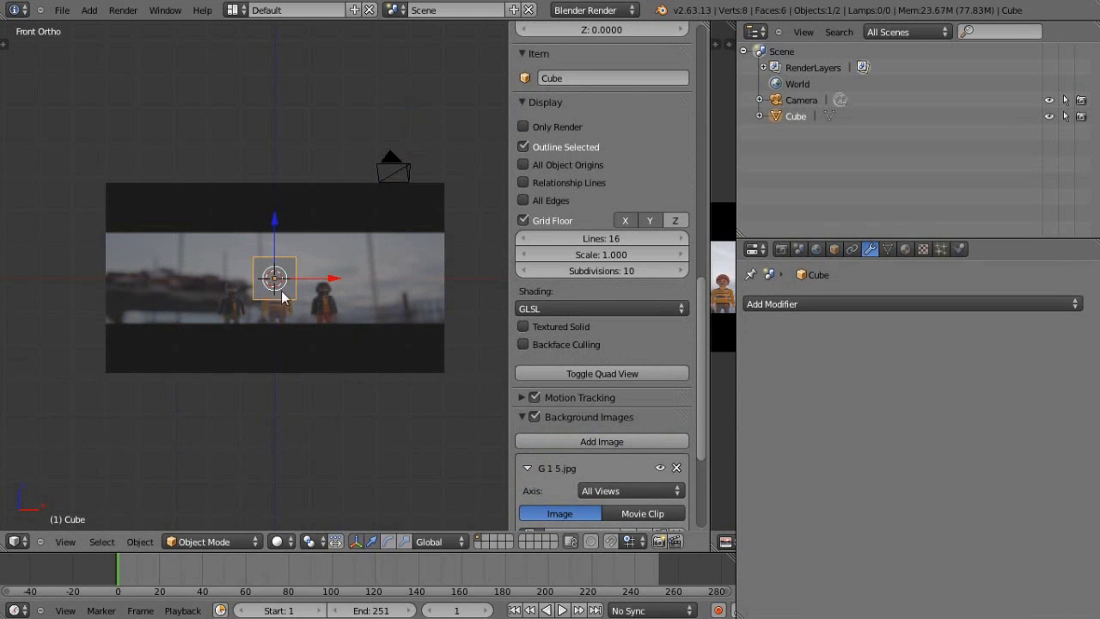
{"action": "left_click", "coordinate": [299, 335]}
Scale the cube down to roughly the width of the middle figure in the background image.
{"action": "scroll", "coordinate": [284, 321], "scroll_direction": "up", "scroll_amount": 5}
{"action": "scroll", "coordinate": [351, 330], "scroll_direction": "down", "scroll_amount": 2}
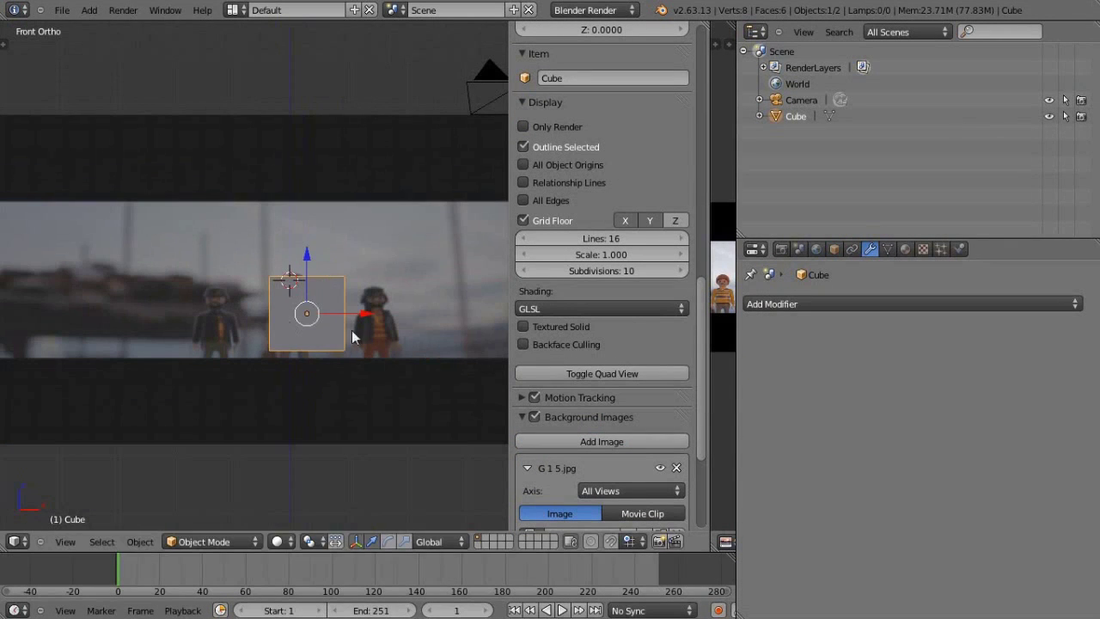
{"action": "key", "text": "s"}
{"action": "left_click", "coordinate": [382, 363]}
{"action": "scroll", "coordinate": [253, 323], "scroll_direction": "down", "scroll_amount": 2}
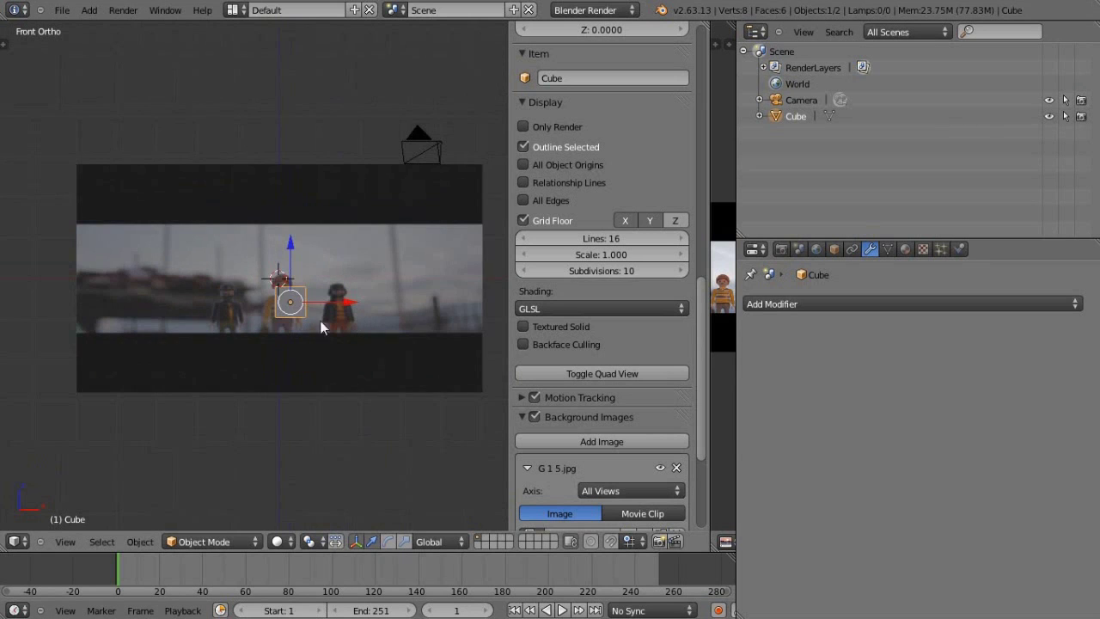
{"action": "scroll", "coordinate": [292, 326], "scroll_direction": "down", "scroll_amount": 1}
Review the background image's axis options and leave it on All Views.
{"action": "scroll", "coordinate": [587, 409], "scroll_direction": "down", "scroll_amount": 5}
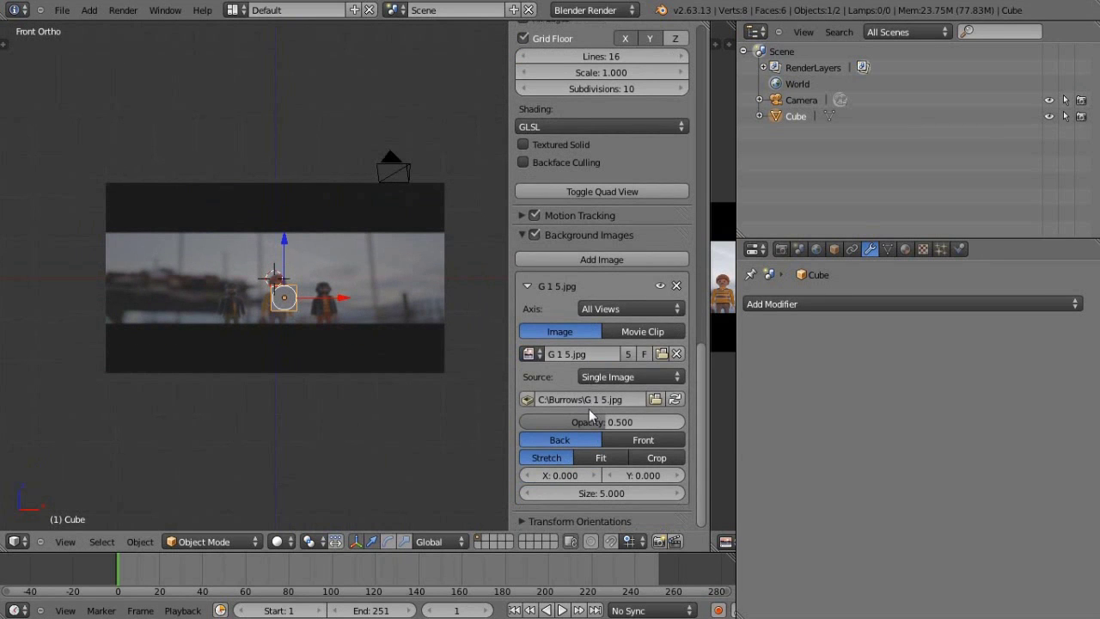
{"action": "left_click", "coordinate": [631, 310]}
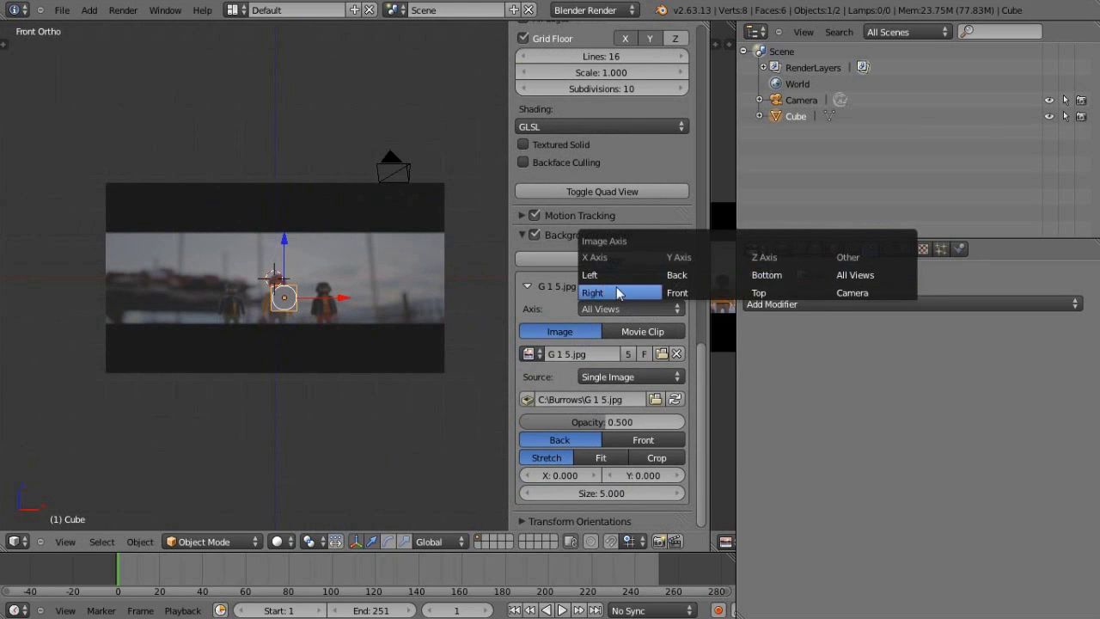
{"action": "middle_click_drag", "start_coordinate": [306, 337], "coordinate": [316, 367], "text": "shift"}
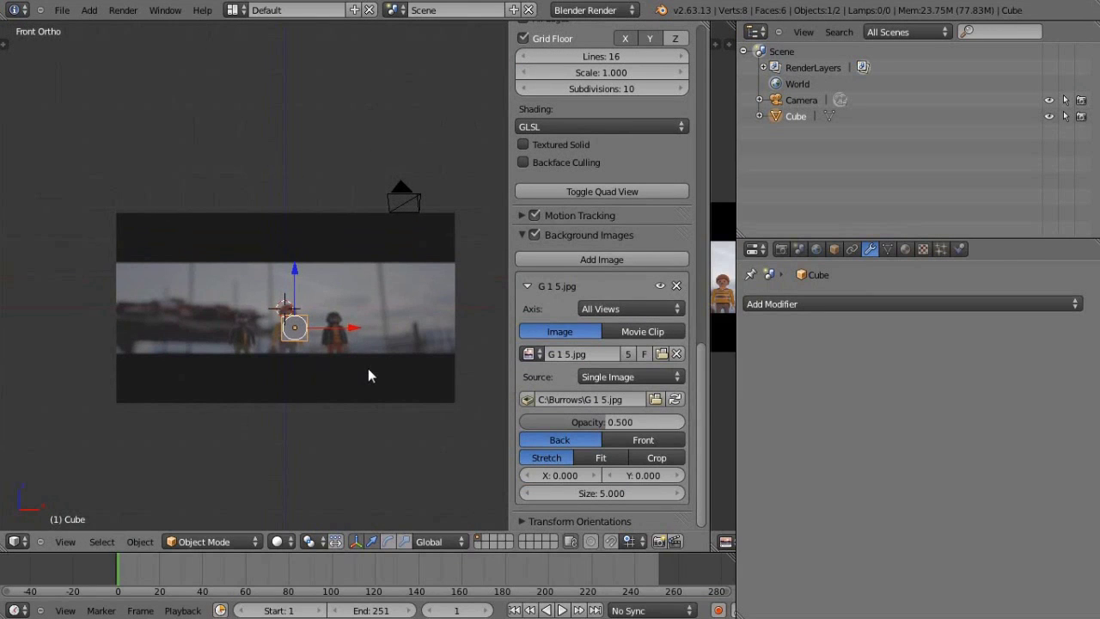
View the background image through the camera, select the camera, orbit out to a perspective view and return to the camera view.
{"action": "key", "text": "KP_0"}
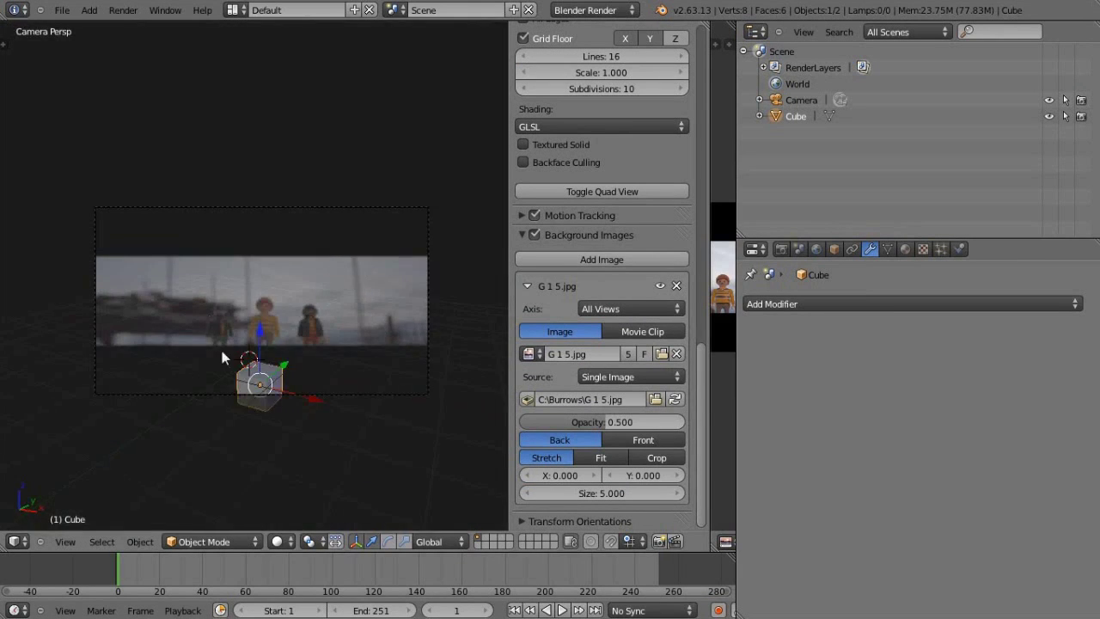
{"action": "right_click", "coordinate": [202, 393]}
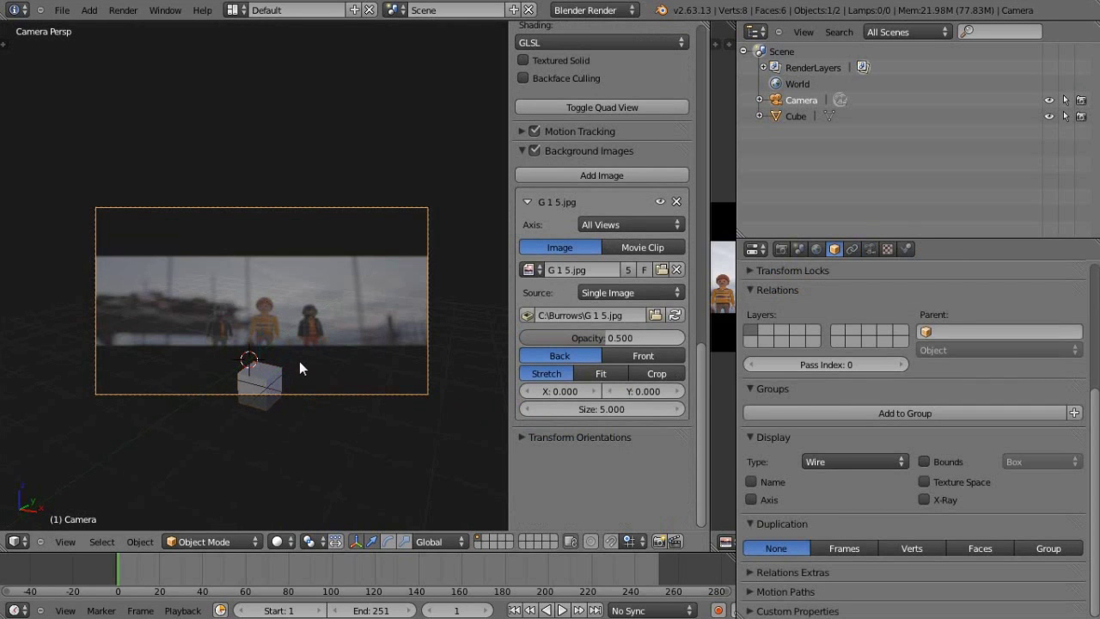
{"action": "middle_click_drag", "start_coordinate": [324, 301], "coordinate": [247, 323]}
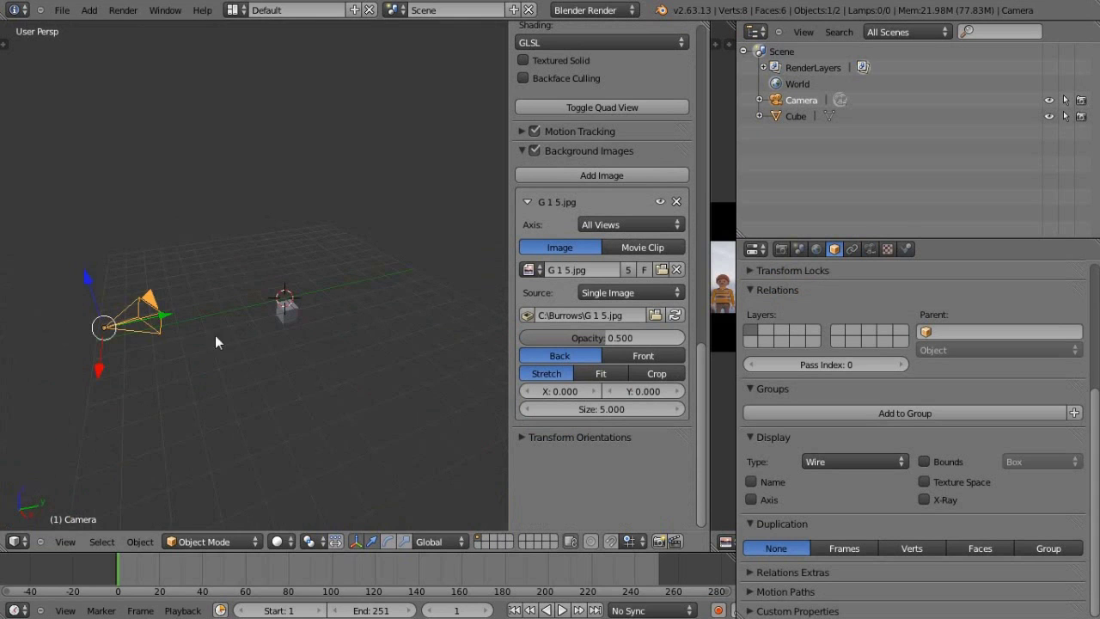
{"action": "key", "text": "KP_0"}
{"action": "scroll", "coordinate": [610, 275], "scroll_direction": "up", "scroll_amount": 10}
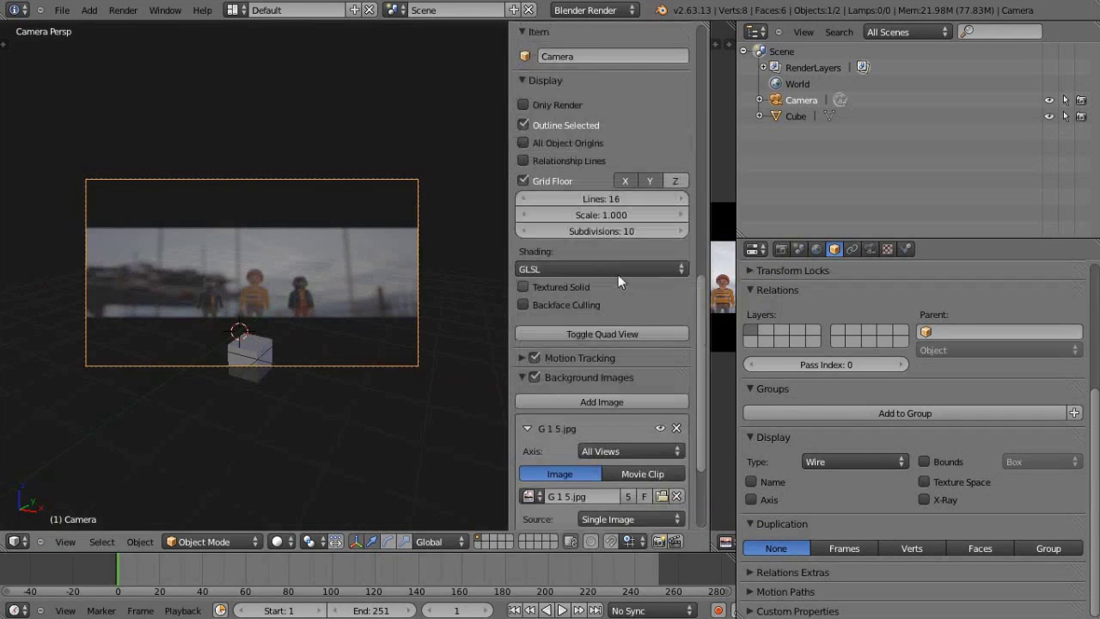
Enable Lock Camera to View and orbit the camera to look at the cube from a higher angle.
{"action": "scroll", "coordinate": [589, 228], "scroll_direction": "up", "scroll_amount": 6}
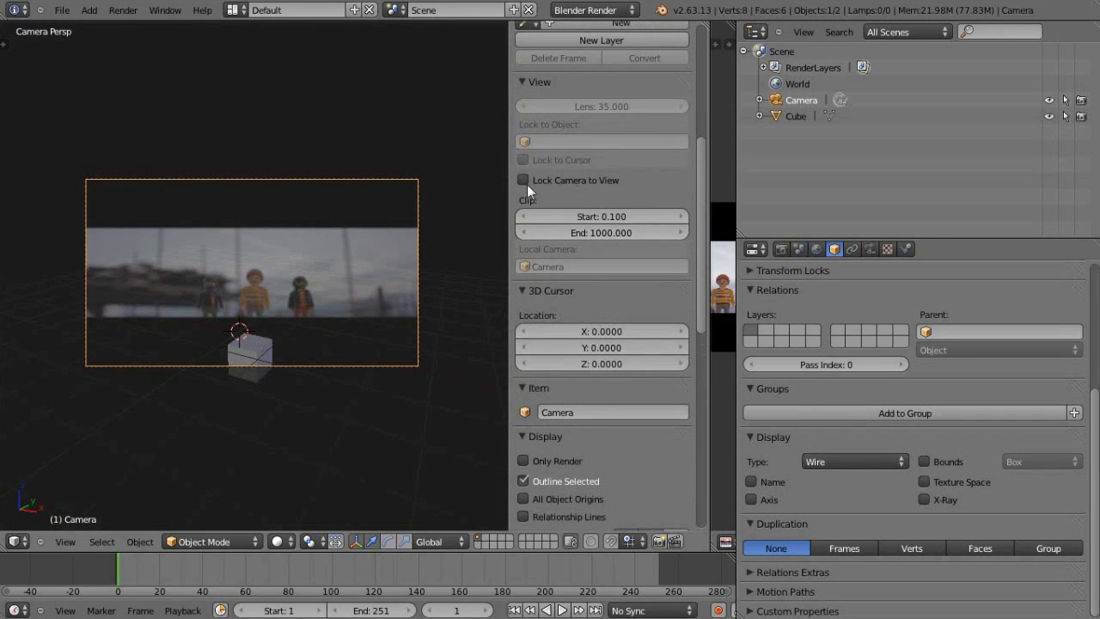
{"action": "left_click", "coordinate": [524, 181]}
{"action": "middle_click_drag", "start_coordinate": [279, 361], "coordinate": [331, 315]}
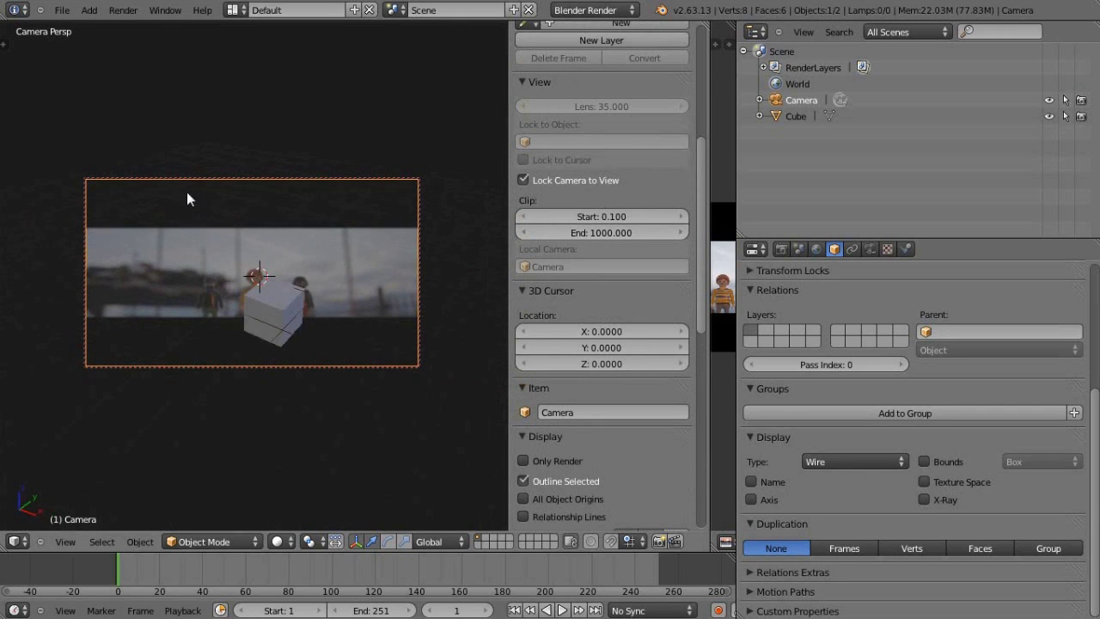
Turn Lock Camera to View off to enlarge the camera frame, turn it back on, and orbit the camera sideways around the cube.
{"action": "left_click", "coordinate": [523, 180]}
{"action": "scroll", "coordinate": [249, 306], "scroll_direction": "up", "scroll_amount": 4}
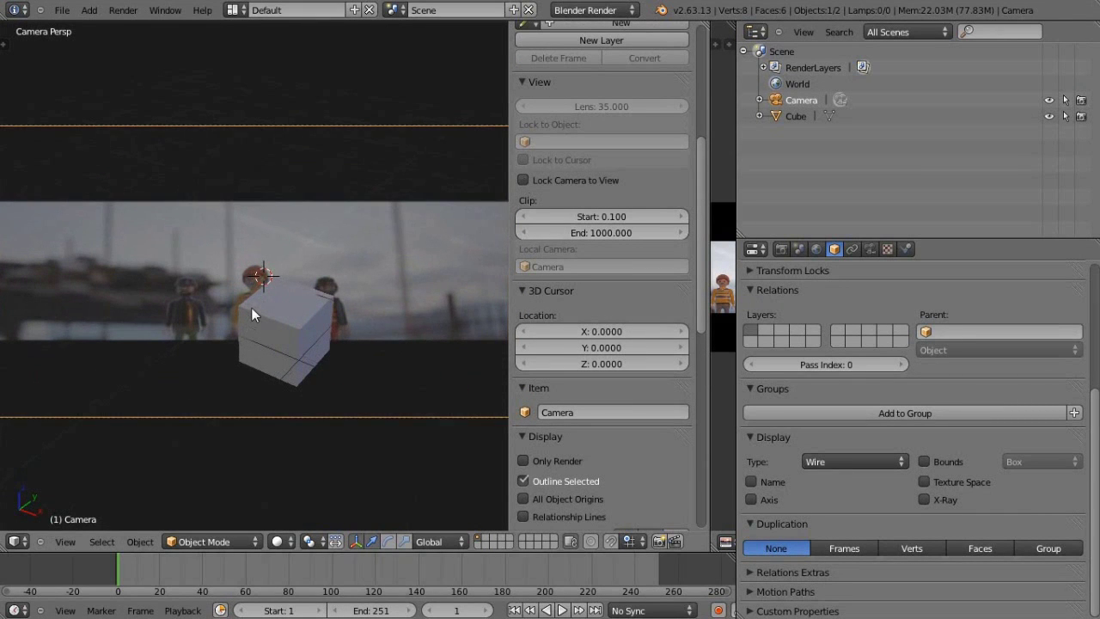
{"action": "left_click", "coordinate": [526, 179]}
{"action": "scroll", "coordinate": [353, 318], "scroll_direction": "up", "scroll_amount": 3}
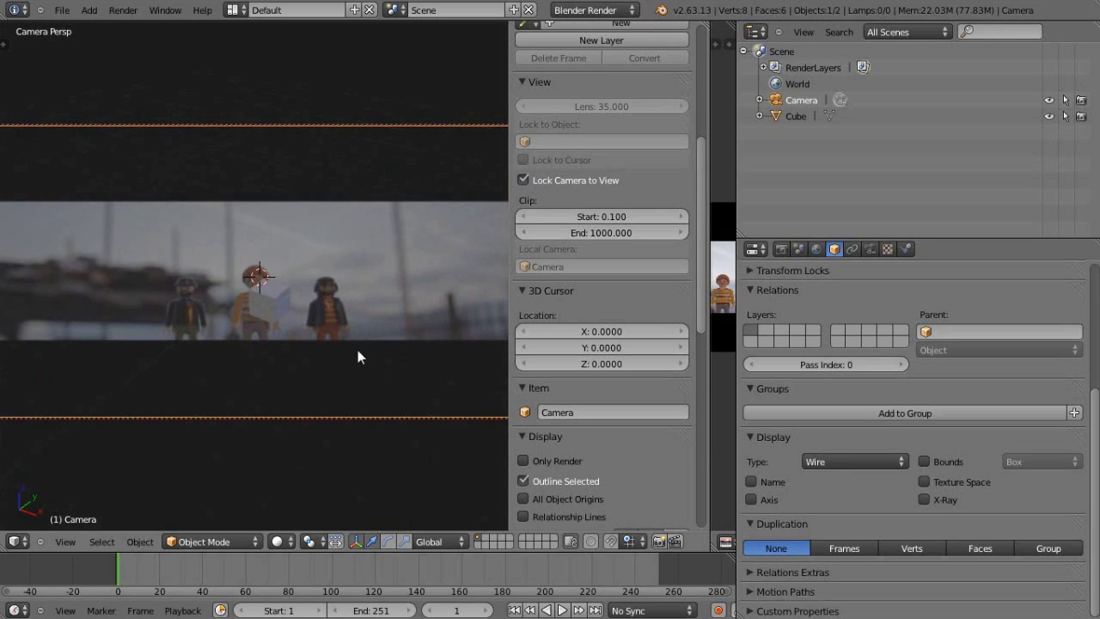
{"action": "middle_click_drag", "start_coordinate": [357, 349], "coordinate": [283, 338]}
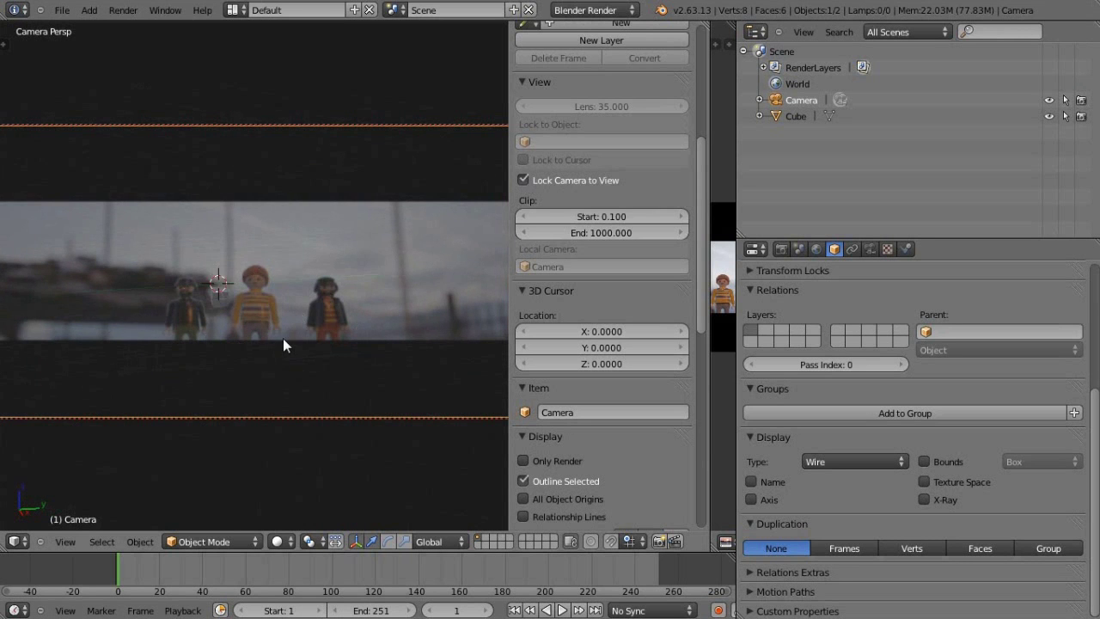
Hide the view properties, maximize the 3D view and orbit the locked camera until the cube lies over the leftmost figure.
{"action": "key", "text": "n"}
{"action": "left_click", "coordinate": [337, 276]}
{"action": "key", "text": "ctrl+Up"}
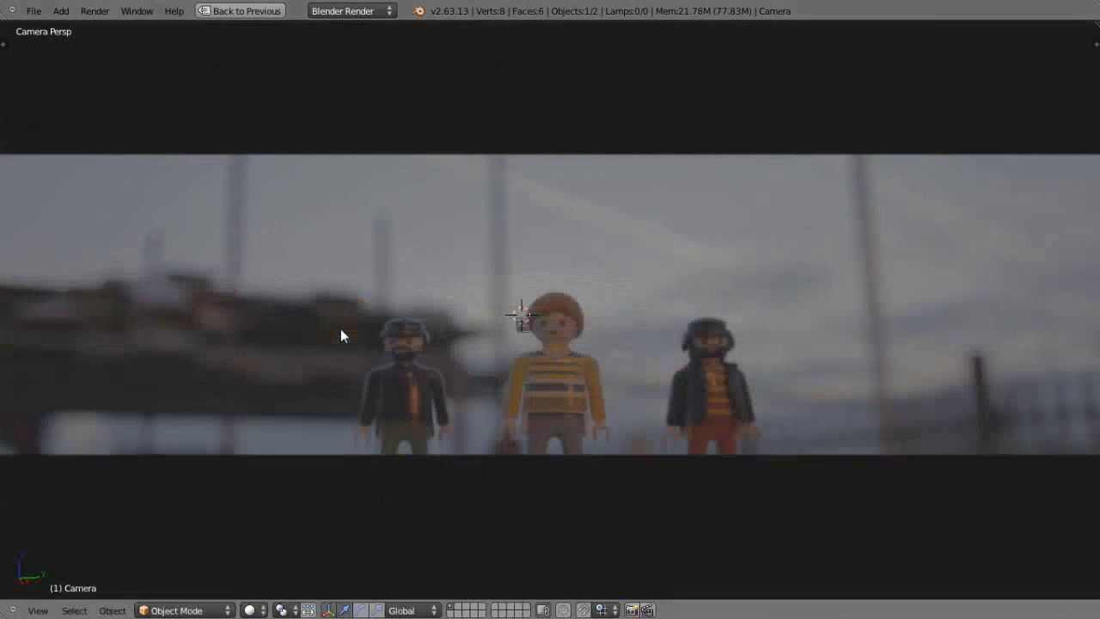
{"action": "middle_click_drag", "start_coordinate": [543, 359], "coordinate": [466, 351]}
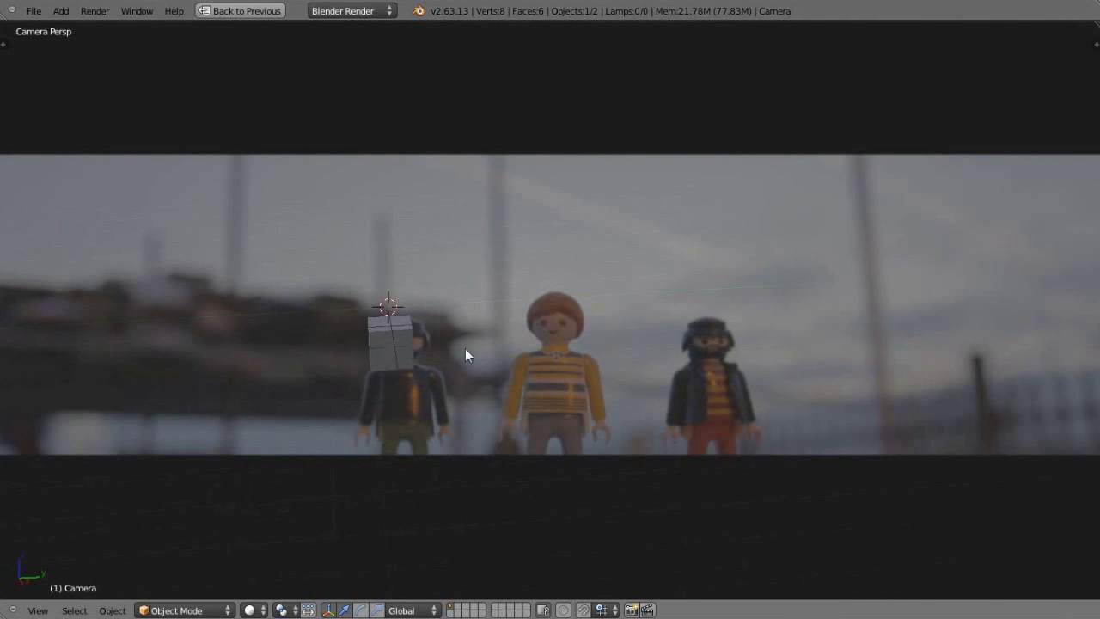
Show the view properties again, lower the background image's opacity and orbit the camera slightly.
{"action": "key", "text": "n"}
{"action": "scroll", "coordinate": [988, 464], "scroll_direction": "down", "scroll_amount": 10}
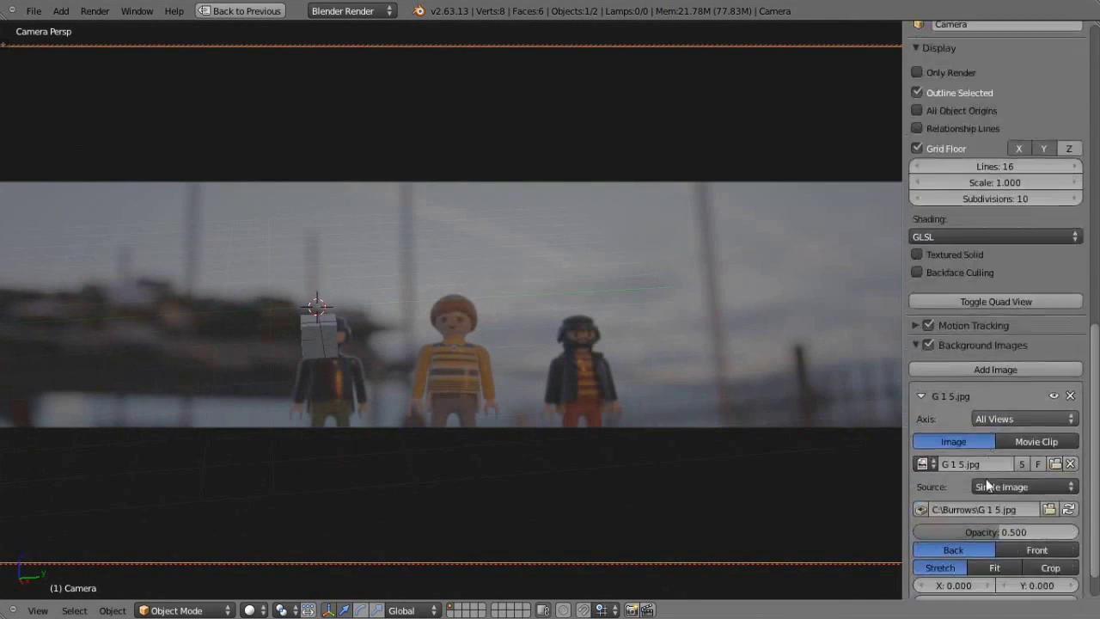
{"action": "left_click_drag", "start_coordinate": [1012, 531], "coordinate": [973, 530]}
{"action": "middle_click_drag", "start_coordinate": [249, 300], "coordinate": [303, 279]}
Move the cube over the middle figure's head in the background image and restore the multi-area layout.
{"action": "right_click", "coordinate": [404, 326]}
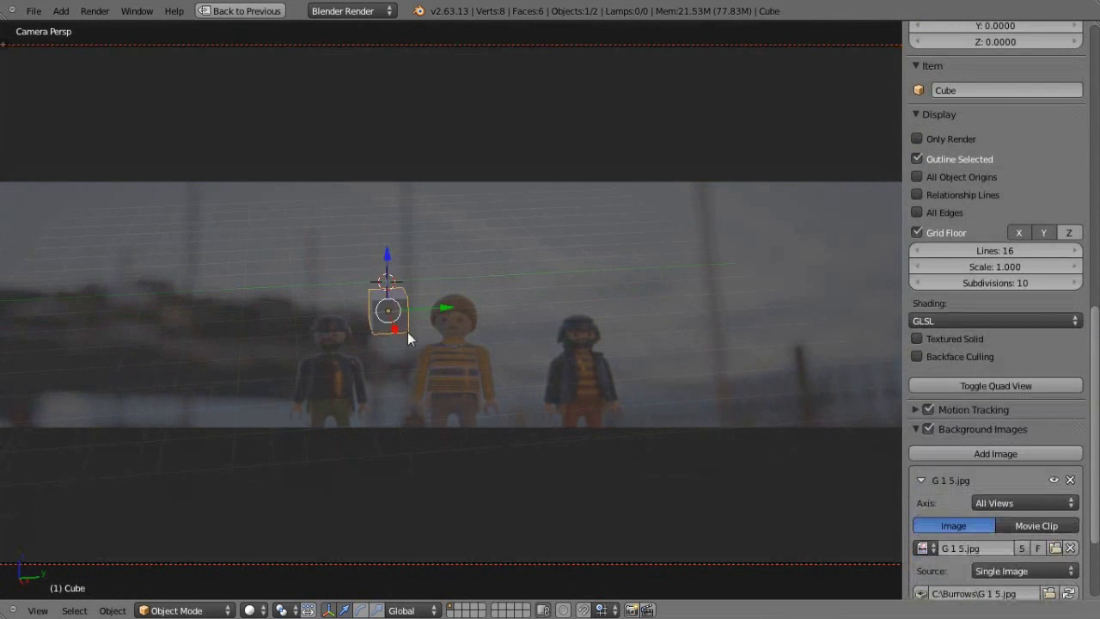
{"action": "key", "text": "g"}
{"action": "left_click", "coordinate": [481, 346]}
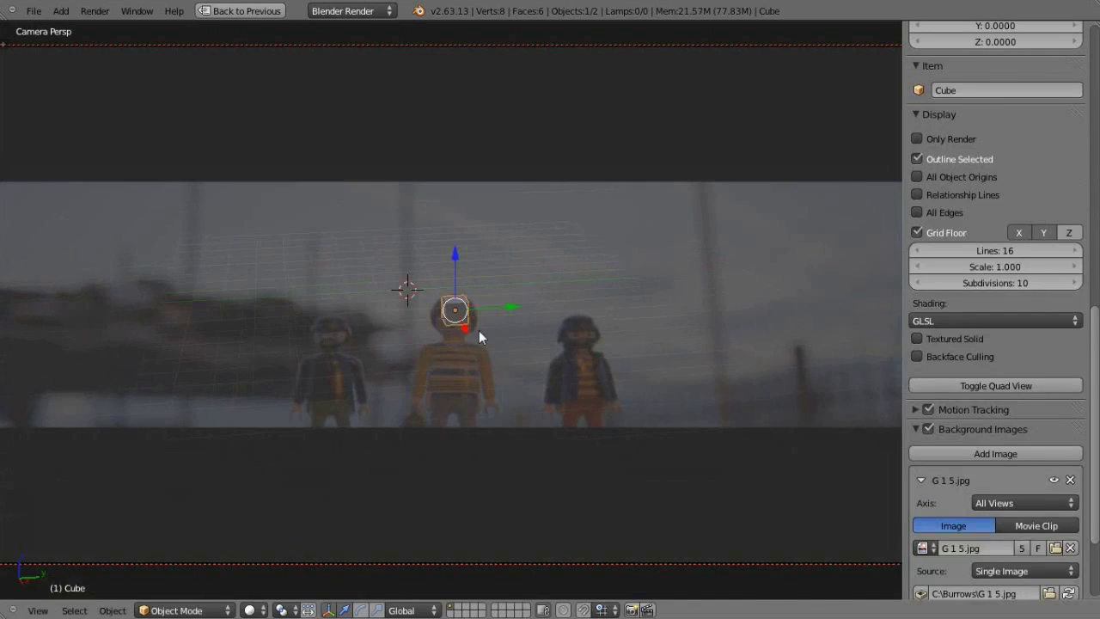
{"action": "key", "text": "ctrl+Up"}
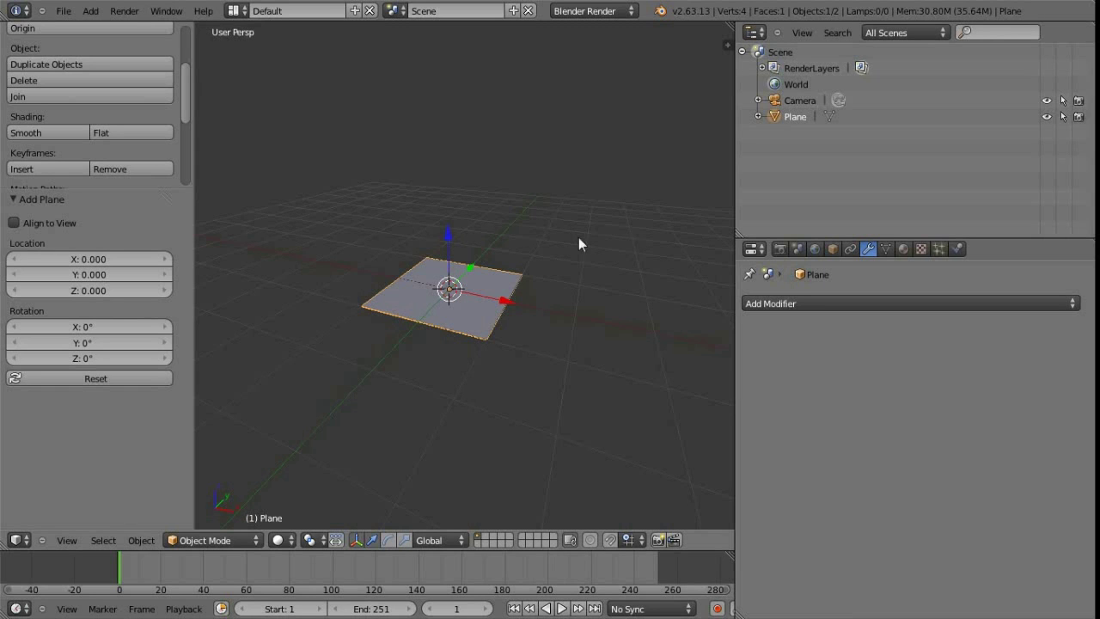
{"action": "middle_click_drag", "start_coordinate": [468, 333], "coordinate": [452, 311]}
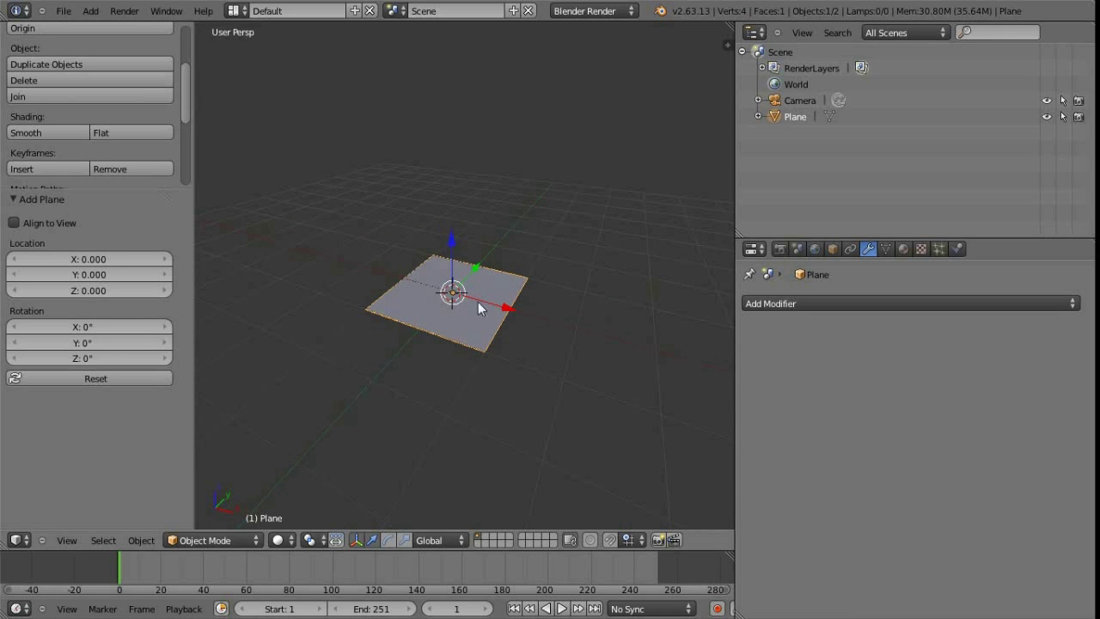
{"action": "middle_click_drag", "start_coordinate": [463, 335], "coordinate": [496, 339]}
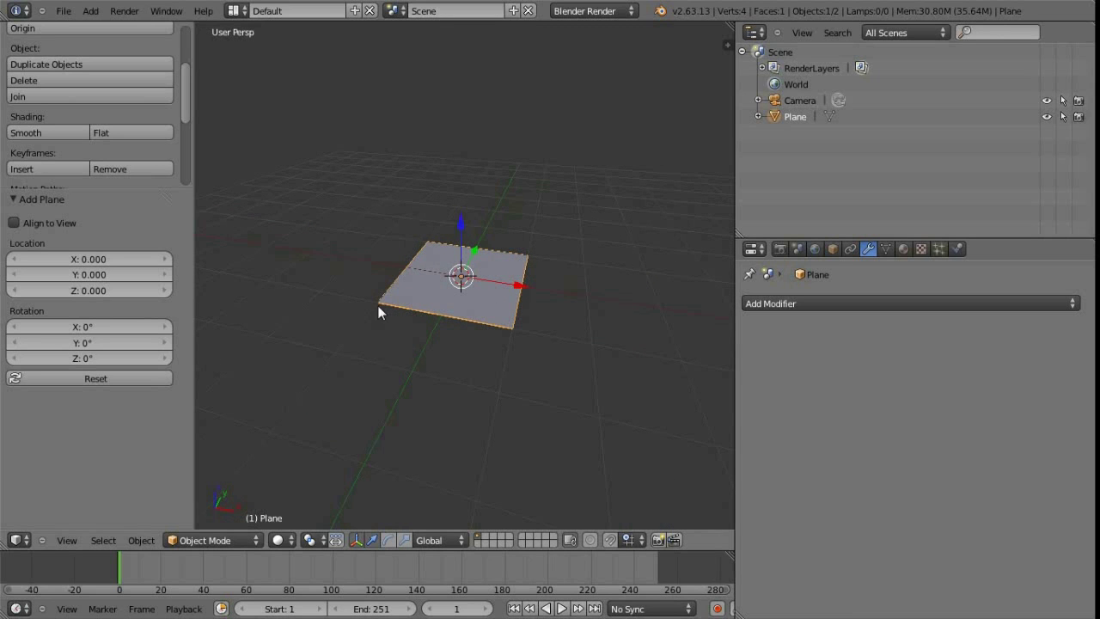
{"action": "mouse_move", "coordinate": [458, 298]}
{"action": "middle_mouse_down"}
{"action": "mouse_move", "coordinate": [456, 310]}
{"action": "mouse_move", "coordinate": [444, 303]}
{"action": "middle_mouse_up"}
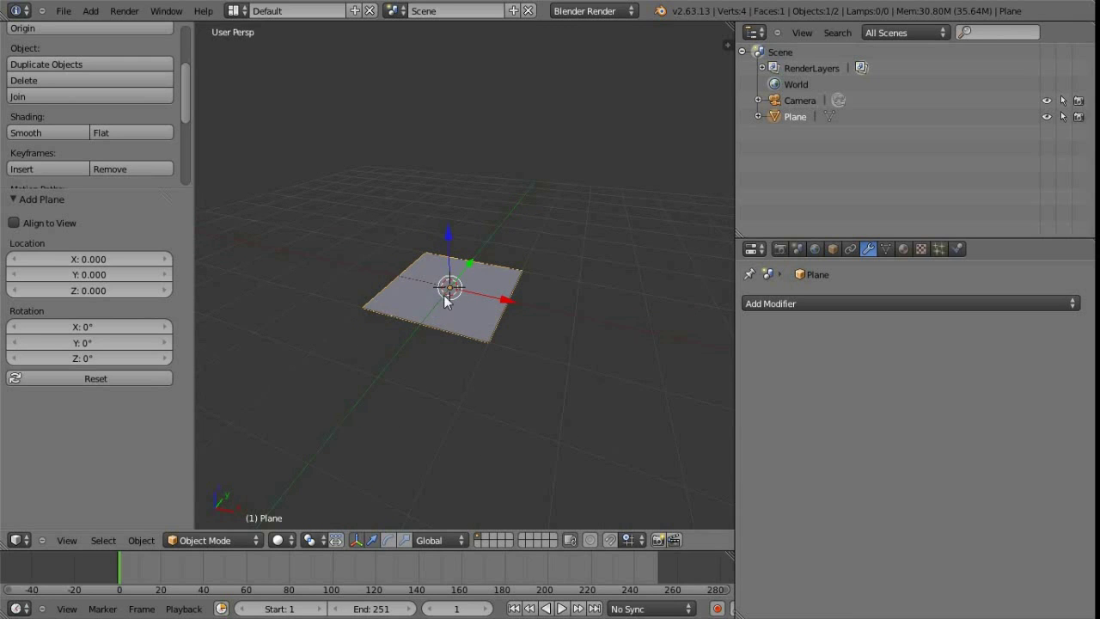
{"action": "mouse_move", "coordinate": [450, 293]}
{"action": "middle_mouse_down"}
{"action": "mouse_move", "coordinate": [453, 317]}
{"action": "mouse_move", "coordinate": [433, 302]}
{"action": "mouse_move", "coordinate": [440, 310]}
{"action": "middle_mouse_up"}
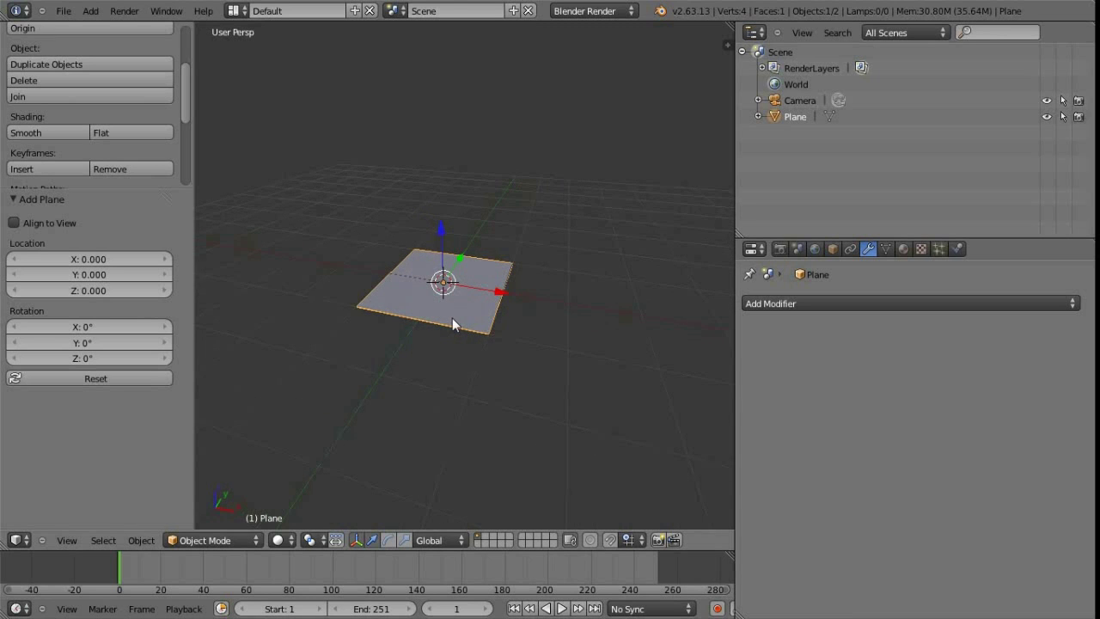
Enter Edit Mode on the plane and frame it closer in the view.
{"action": "key", "text": "Tab"}
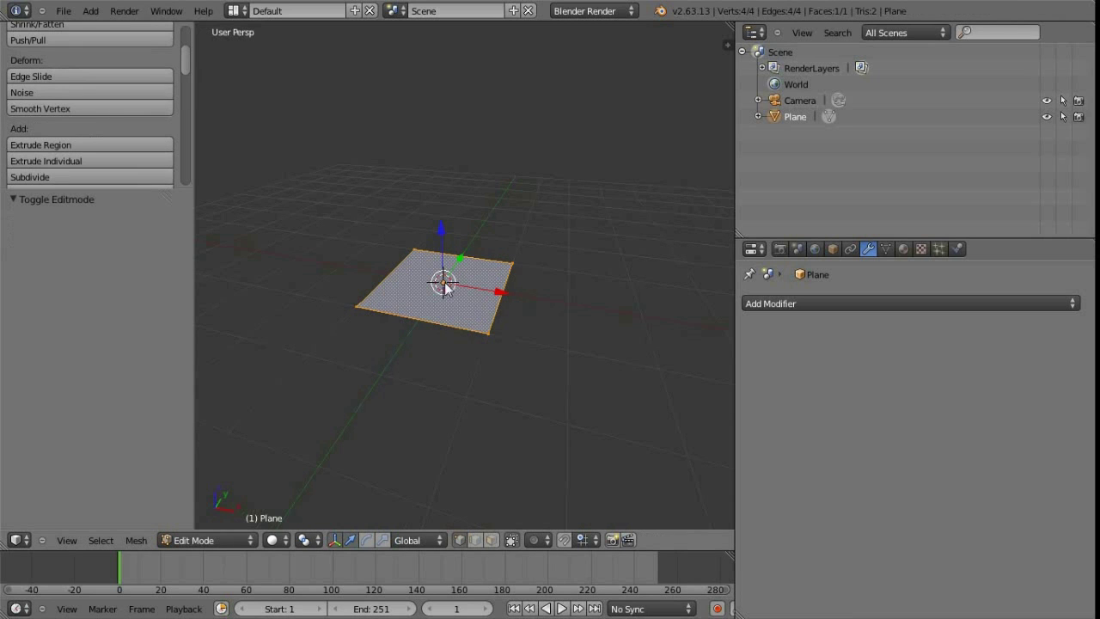
{"action": "middle_click_drag", "start_coordinate": [448, 318], "coordinate": [457, 338], "text": "shift"}
{"action": "scroll", "coordinate": [457, 336], "scroll_direction": "up", "scroll_amount": 1}
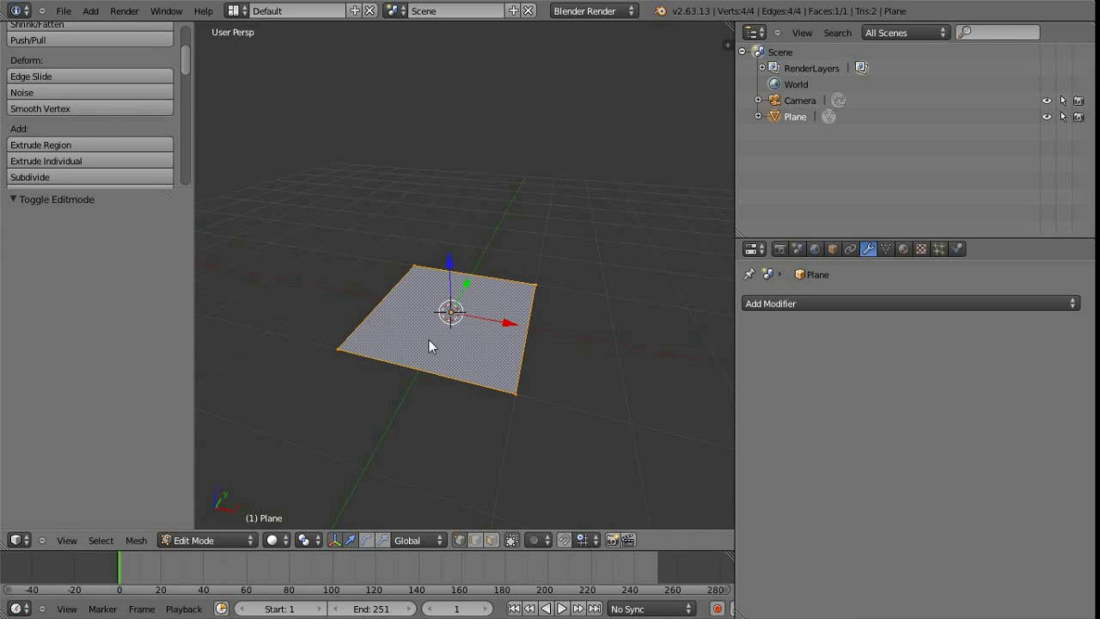
Delete all of the plane's vertices and undo the deletion.
{"action": "key", "text": "x"}
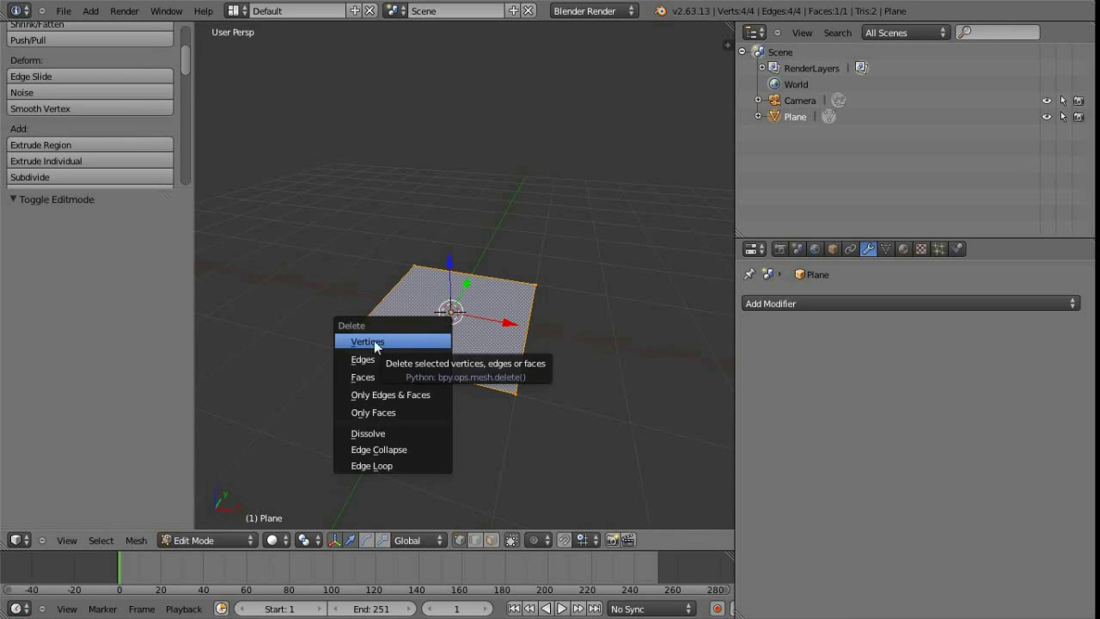
{"action": "left_click", "coordinate": [429, 341]}
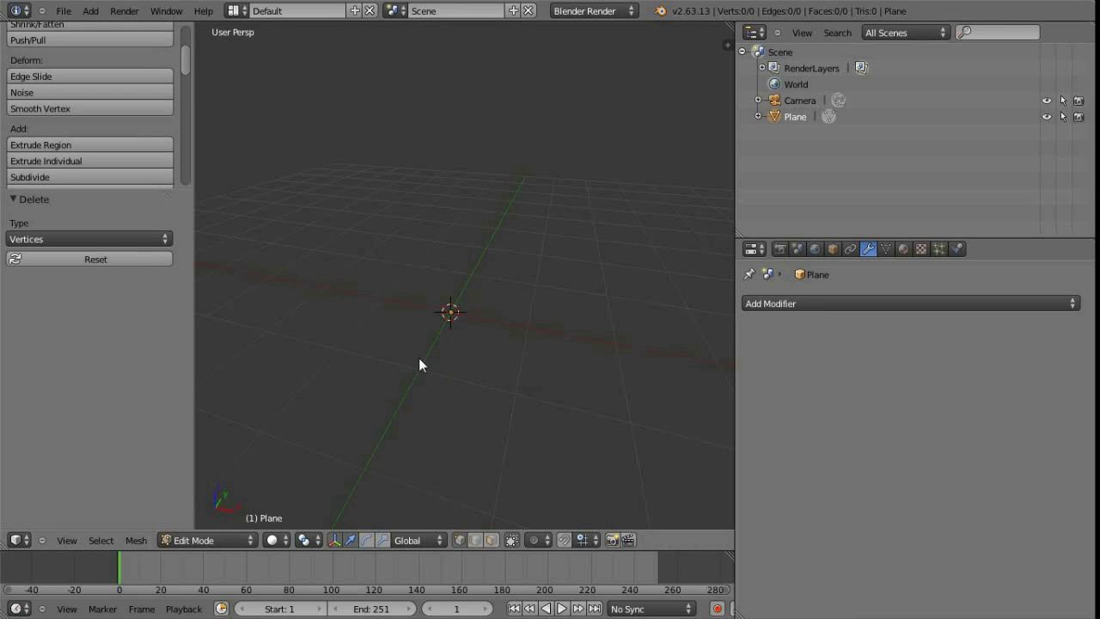
{"action": "key", "text": "ctrl+z"}
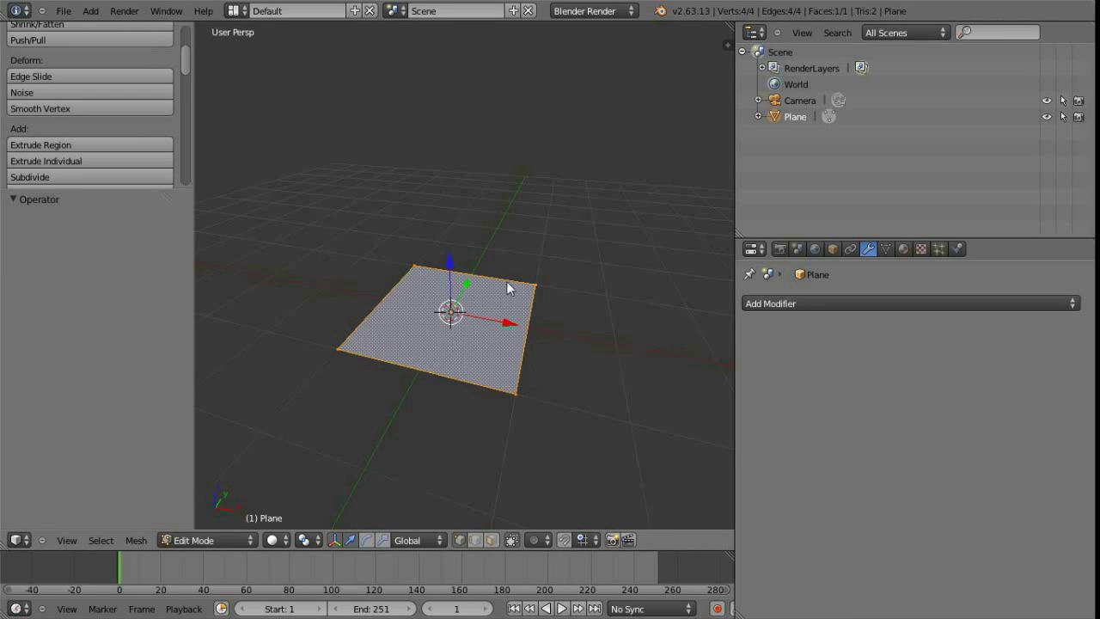
Delete the two vertices at the ends of the plane's far edge.
{"action": "middle_click_drag", "start_coordinate": [427, 379], "coordinate": [433, 314]}
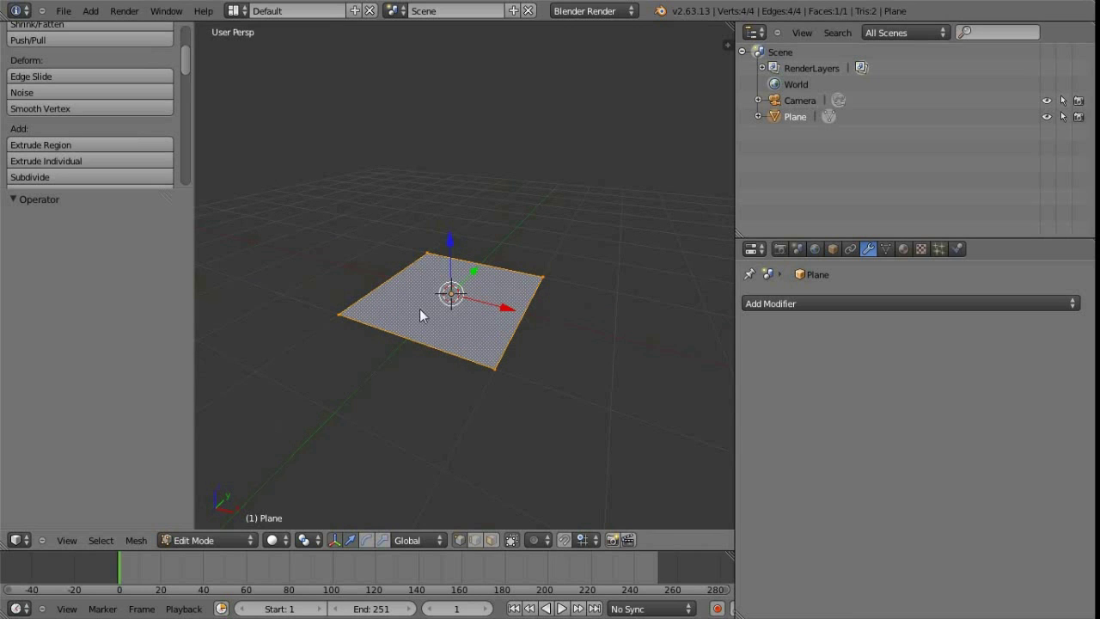
{"action": "mouse_move", "coordinate": [430, 336]}
{"action": "middle_mouse_down"}
{"action": "mouse_move", "coordinate": [431, 364]}
{"action": "mouse_move", "coordinate": [476, 378]}
{"action": "mouse_move", "coordinate": [444, 358]}
{"action": "mouse_move", "coordinate": [427, 304]}
{"action": "mouse_move", "coordinate": [442, 309]}
{"action": "mouse_move", "coordinate": [404, 309]}
{"action": "mouse_move", "coordinate": [420, 319]}
{"action": "mouse_move", "coordinate": [413, 327]}
{"action": "middle_mouse_up"}
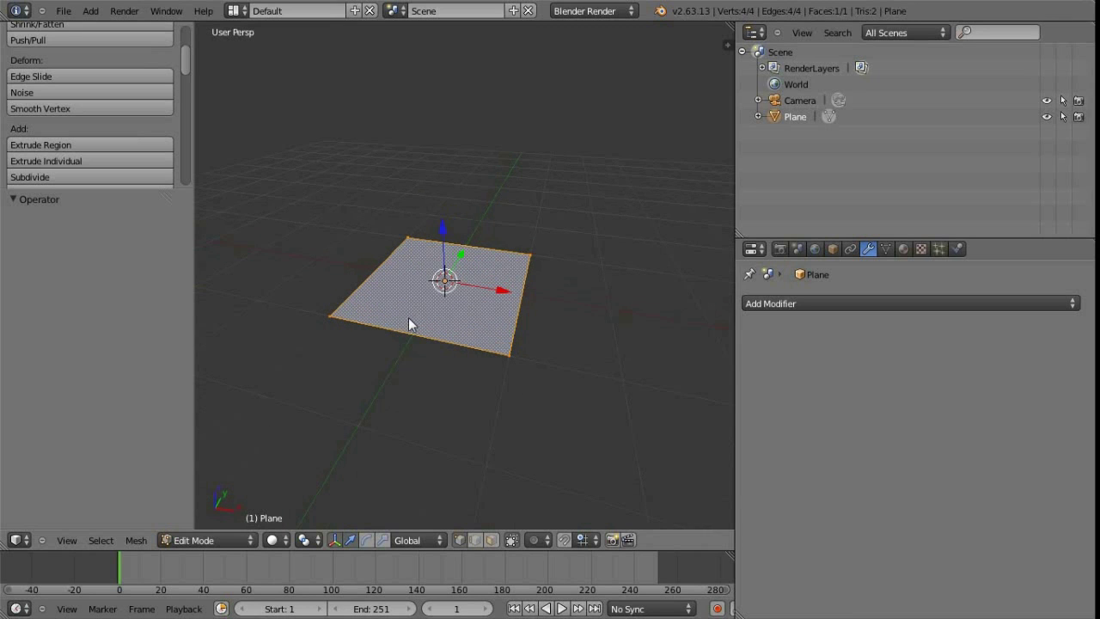
{"action": "right_click", "coordinate": [408, 231]}
{"action": "right_click", "coordinate": [531, 254], "text": "shift"}
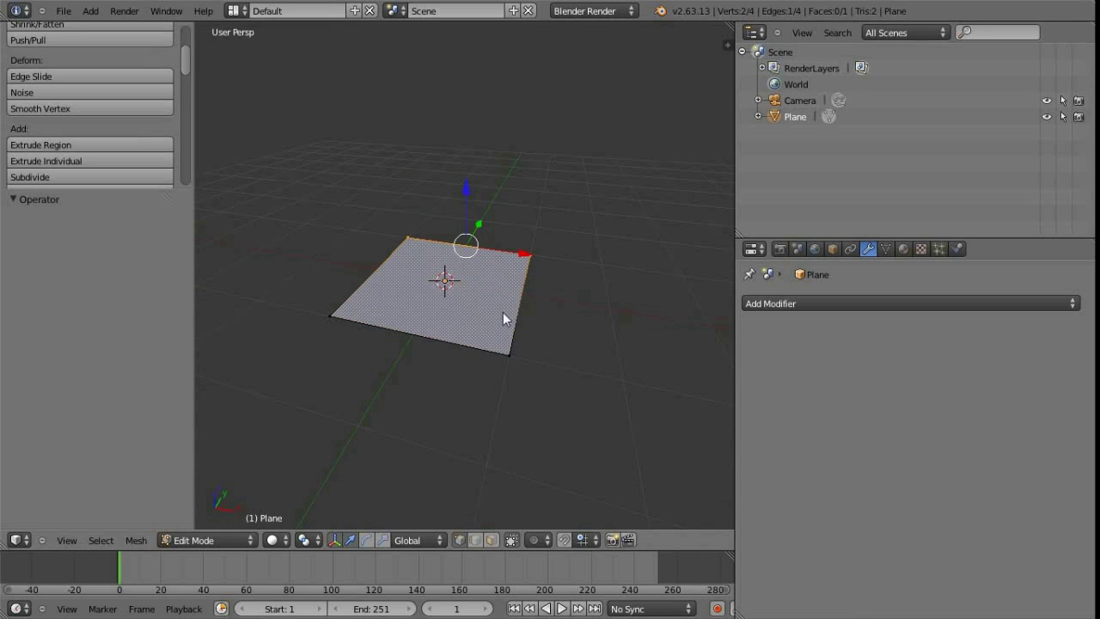
{"action": "key", "text": "x"}
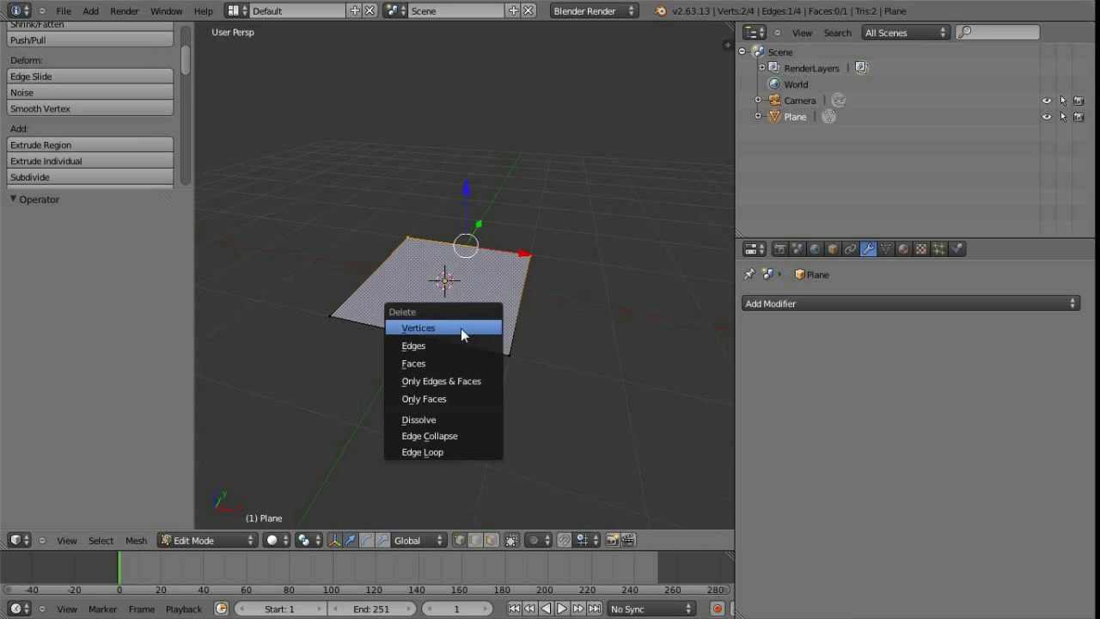
{"action": "left_click", "coordinate": [461, 329]}
{"action": "mouse_move", "coordinate": [445, 353]}
{"action": "middle_mouse_down"}
{"action": "mouse_move", "coordinate": [432, 332]}
{"action": "mouse_move", "coordinate": [438, 339]}
{"action": "middle_mouse_up"}
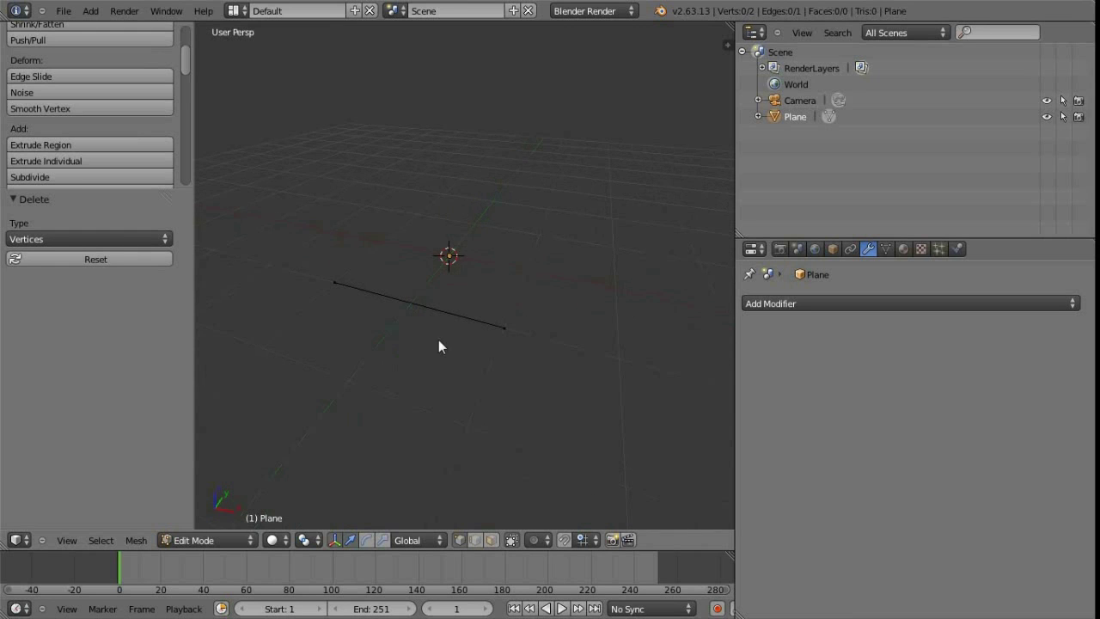
Delete the vertex at the right end of the remaining edge.
{"action": "key", "text": "b"}
{"action": "left_click_drag", "start_coordinate": [529, 377], "coordinate": [274, 221]}
{"action": "middle_click_drag", "start_coordinate": [344, 301], "coordinate": [429, 322]}
{"action": "mouse_move", "coordinate": [422, 371]}
{"action": "middle_mouse_down"}
{"action": "mouse_move", "coordinate": [407, 336]}
{"action": "mouse_move", "coordinate": [415, 367]}
{"action": "mouse_move", "coordinate": [431, 366]}
{"action": "middle_mouse_up"}
{"action": "right_click", "coordinate": [501, 348]}
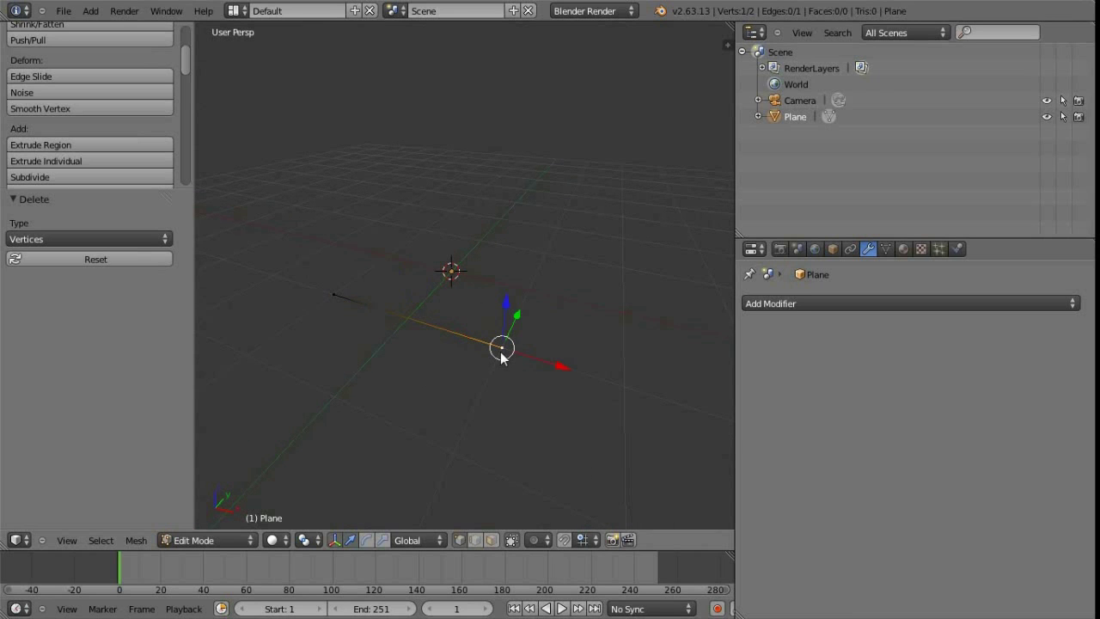
{"action": "key", "text": "x"}
{"action": "left_click", "coordinate": [448, 416]}
Move the last remaining vertex by about X 0.278, Y 0.295 and Z 0.248.
{"action": "middle_click_drag", "start_coordinate": [448, 416], "coordinate": [378, 325]}
{"action": "right_click", "coordinate": [362, 309]}
{"action": "key", "text": "g"}
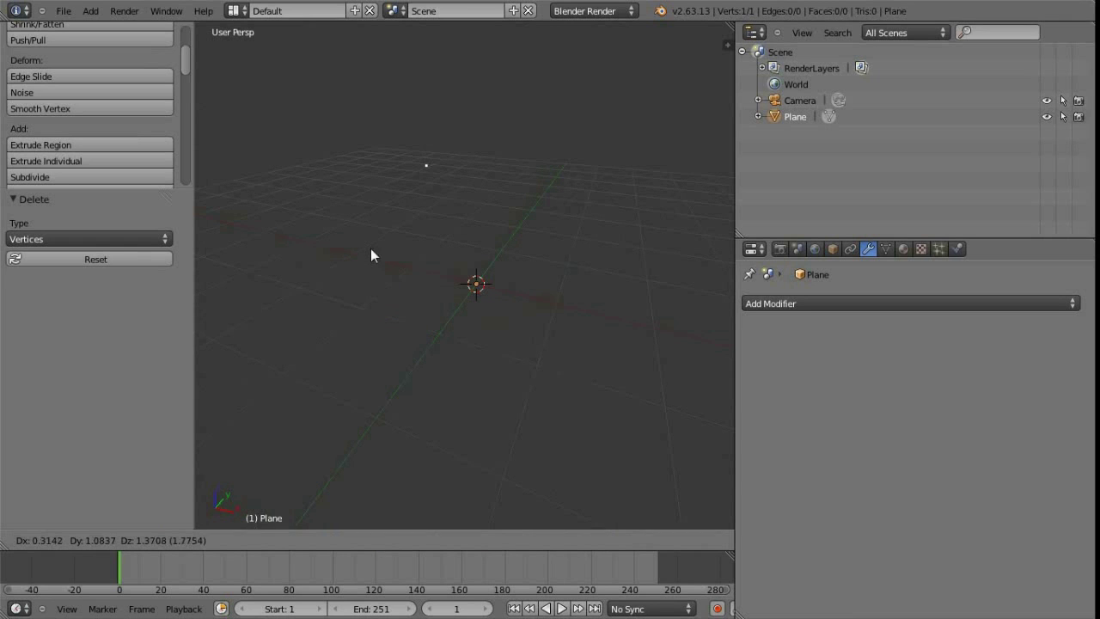
{"action": "left_click", "coordinate": [422, 368]}
{"action": "middle_click_drag", "start_coordinate": [424, 356], "coordinate": [397, 374]}
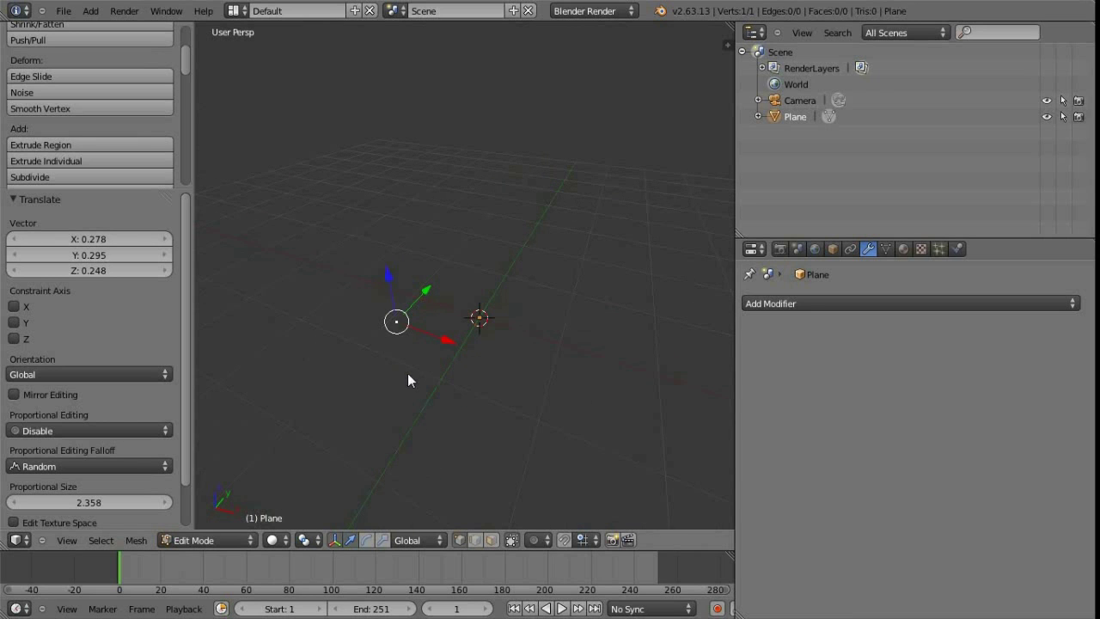
Extrude the vertex twice, by about X -0.458, Y 0.731, Z 1.193 and about X 0.946, Y 0.812, Z -0.233.
{"action": "key", "text": "e"}
{"action": "left_click", "coordinate": [403, 249]}
{"action": "middle_click_drag", "start_coordinate": [424, 353], "coordinate": [405, 181]}
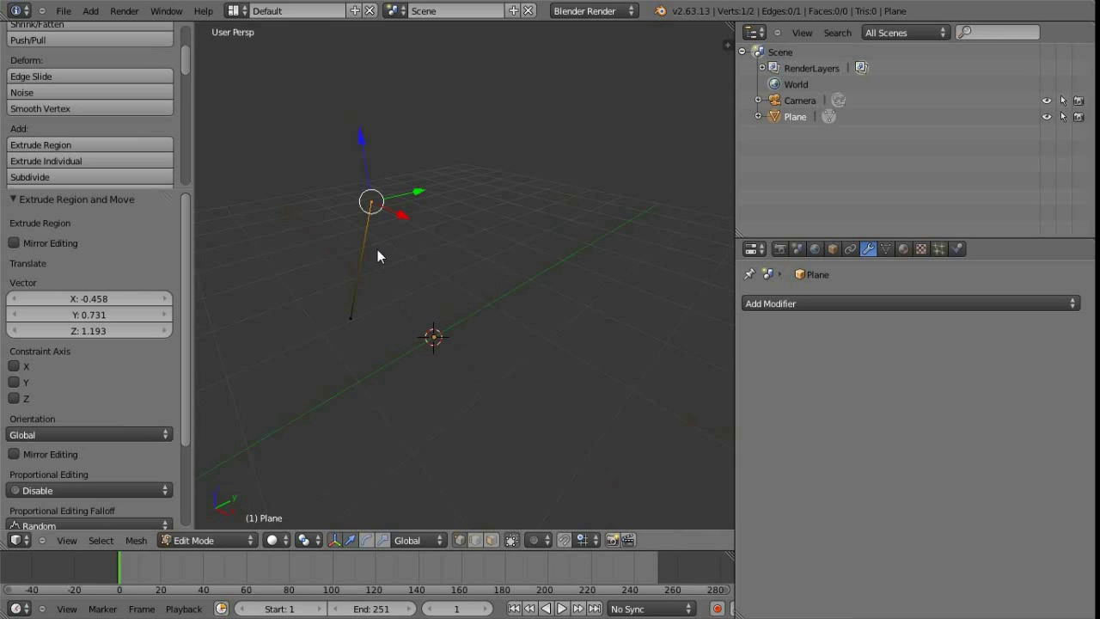
{"action": "key", "text": "e"}
{"action": "left_click", "coordinate": [476, 271]}
Fill the three connected vertices with a triangular face and return to Object Mode.
{"action": "right_click", "coordinate": [347, 320], "text": "shift"}
{"action": "right_click", "coordinate": [369, 204], "text": "shift"}
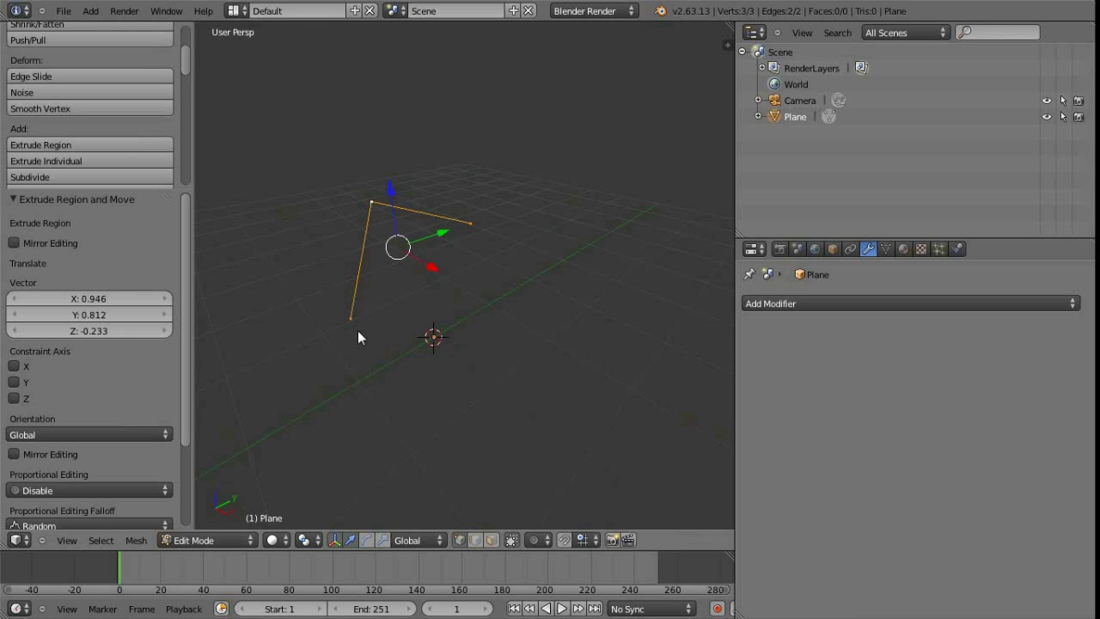
{"action": "key", "text": "f"}
{"action": "middle_click_drag", "start_coordinate": [358, 333], "coordinate": [418, 302]}
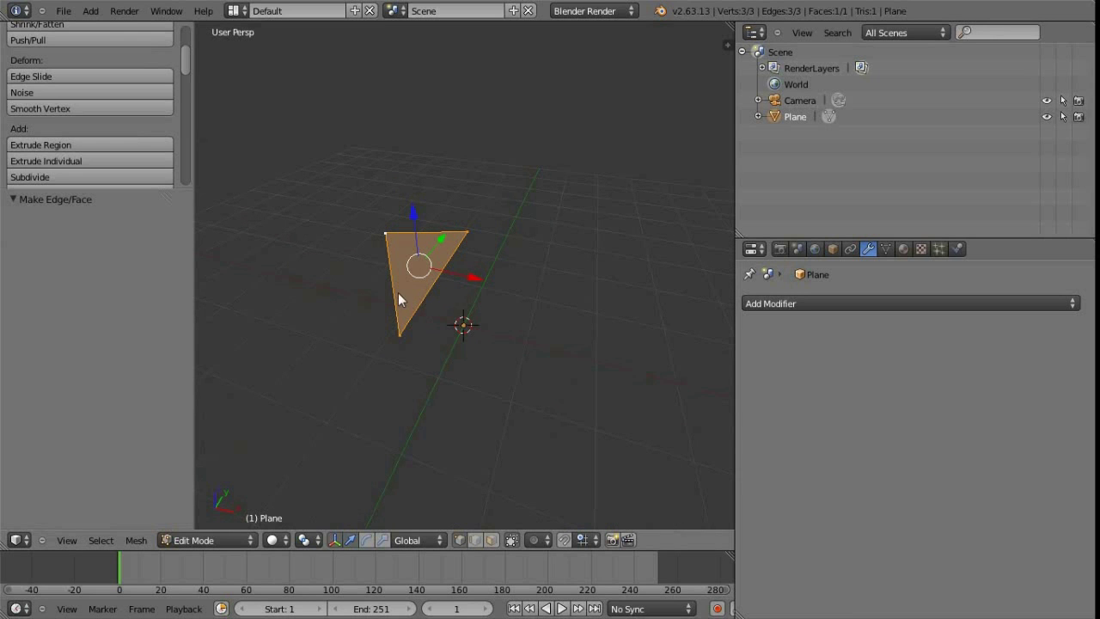
{"action": "middle_click_drag", "start_coordinate": [458, 318], "coordinate": [438, 300], "text": "shift"}
{"action": "key", "text": "Tab"}
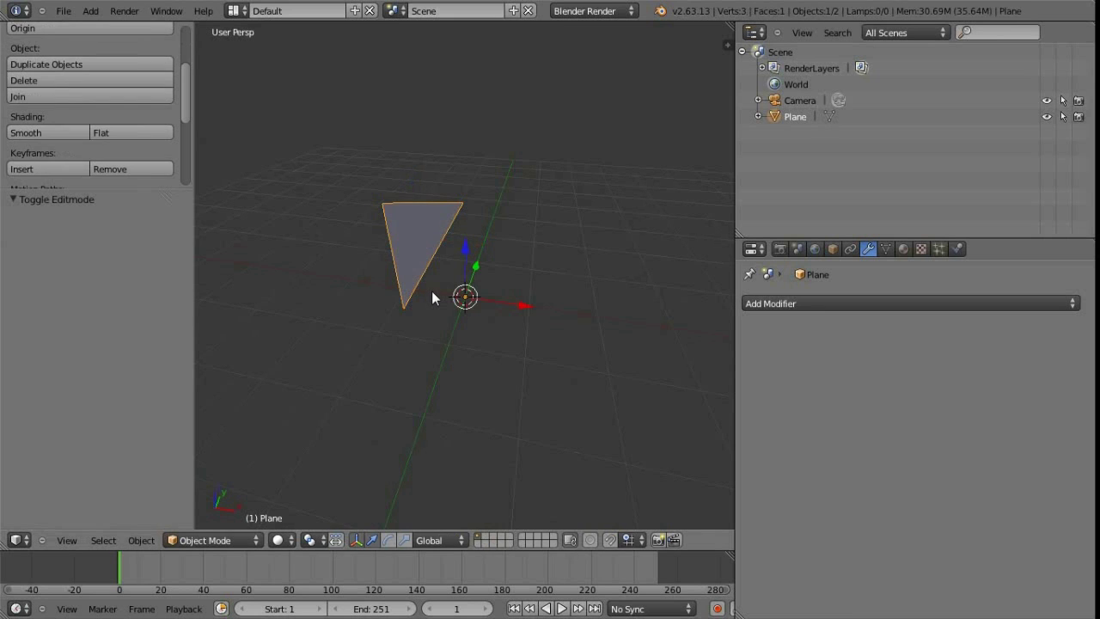
{"action": "key", "text": "Tab"}
{"action": "key", "text": "Tab"}
Delete the triangle object and add a new plane mesh.
{"action": "key", "text": "x"}
{"action": "left_click", "coordinate": [432, 291]}
{"action": "key", "text": "shift+a"}
{"action": "mouse_move", "coordinate": [431, 290]}
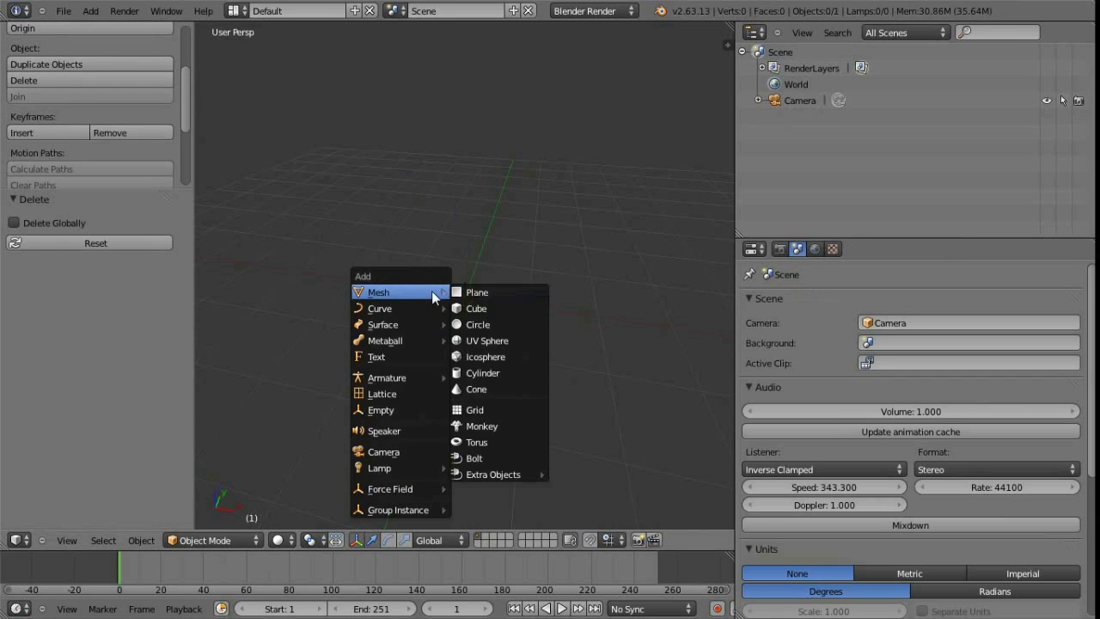
{"action": "left_click", "coordinate": [476, 292]}
{"action": "middle_click_drag", "start_coordinate": [467, 309], "coordinate": [440, 318]}
In Edit Mode, join the new plane's near-left and far-right corner vertices with a diagonal edge.
{"action": "key", "text": "Tab"}
{"action": "right_click", "coordinate": [347, 325]}
{"action": "right_click", "coordinate": [506, 249], "text": "shift"}
{"action": "scroll", "coordinate": [477, 319], "scroll_direction": "up", "scroll_amount": 2}
{"action": "middle_click_drag", "start_coordinate": [472, 330], "coordinate": [447, 328]}
{"action": "key", "text": "f"}
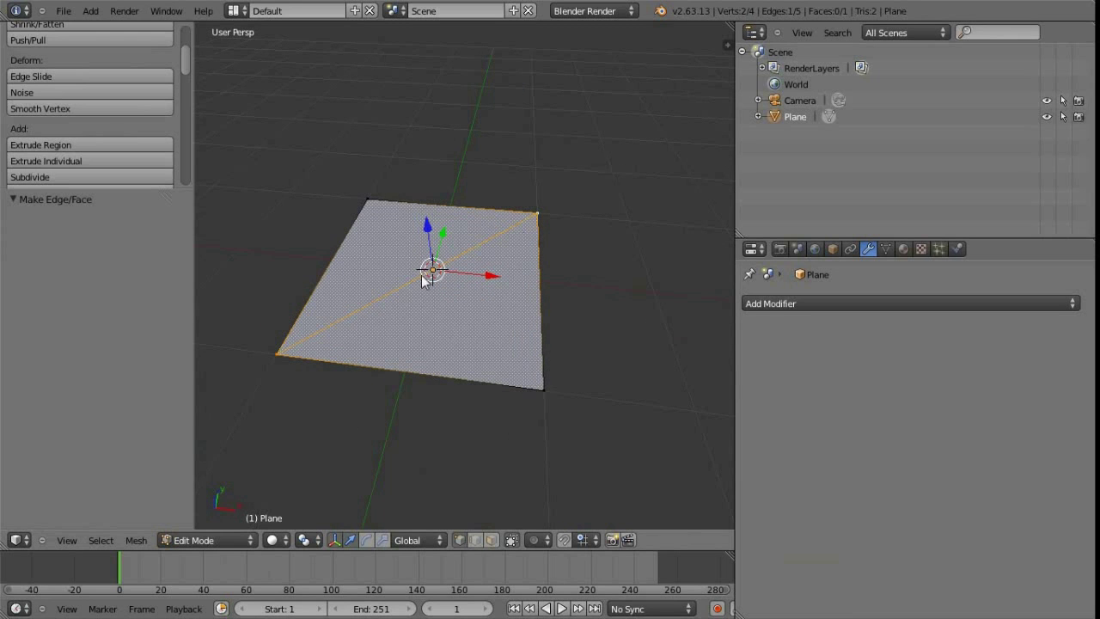
Switch to edge select mode and subdivide the plane's diagonal edge with one cut.
{"action": "scroll", "coordinate": [478, 272], "scroll_direction": "down", "scroll_amount": 1}
{"action": "mouse_move", "coordinate": [459, 300]}
{"action": "middle_mouse_down", "text": "shift"}
{"action": "mouse_move", "coordinate": [468, 277]}
{"action": "mouse_move", "coordinate": [443, 244]}
{"action": "mouse_move", "coordinate": [461, 253]}
{"action": "mouse_move", "coordinate": [481, 298]}
{"action": "mouse_move", "coordinate": [467, 289]}
{"action": "mouse_move", "coordinate": [451, 308]}
{"action": "mouse_move", "coordinate": [410, 295]}
{"action": "mouse_move", "coordinate": [469, 310]}
{"action": "mouse_move", "coordinate": [444, 312]}
{"action": "mouse_move", "coordinate": [466, 307]}
{"action": "mouse_move", "coordinate": [475, 323]}
{"action": "mouse_move", "coordinate": [441, 316]}
{"action": "middle_mouse_up", "text": "shift"}
{"action": "key", "text": "ctrl+Tab"}
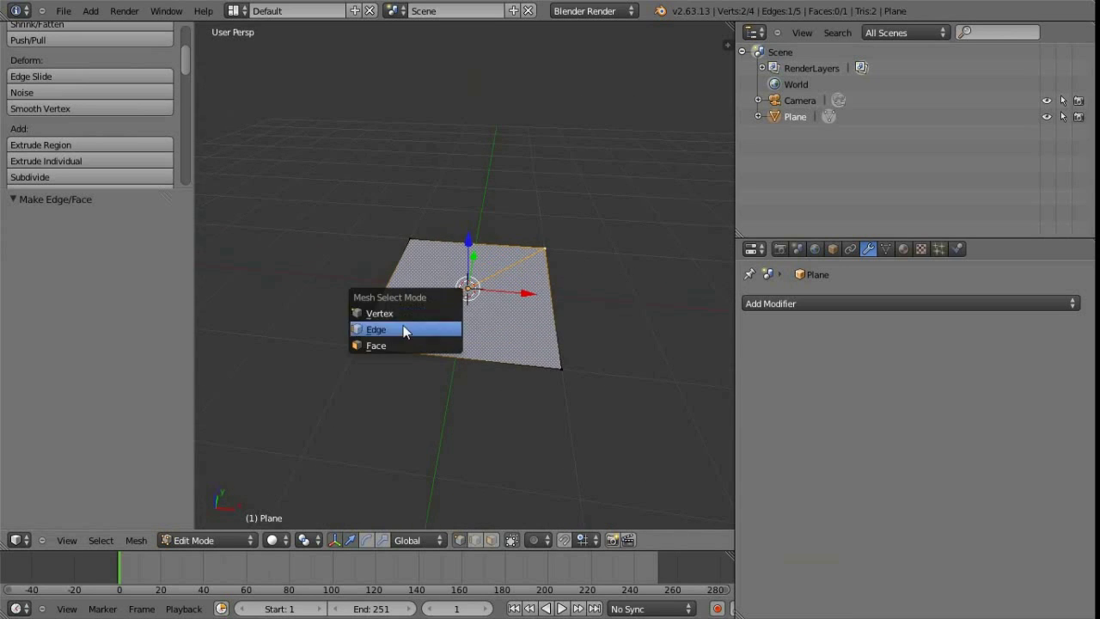
{"action": "left_click", "coordinate": [403, 326]}
{"action": "key", "text": "w"}
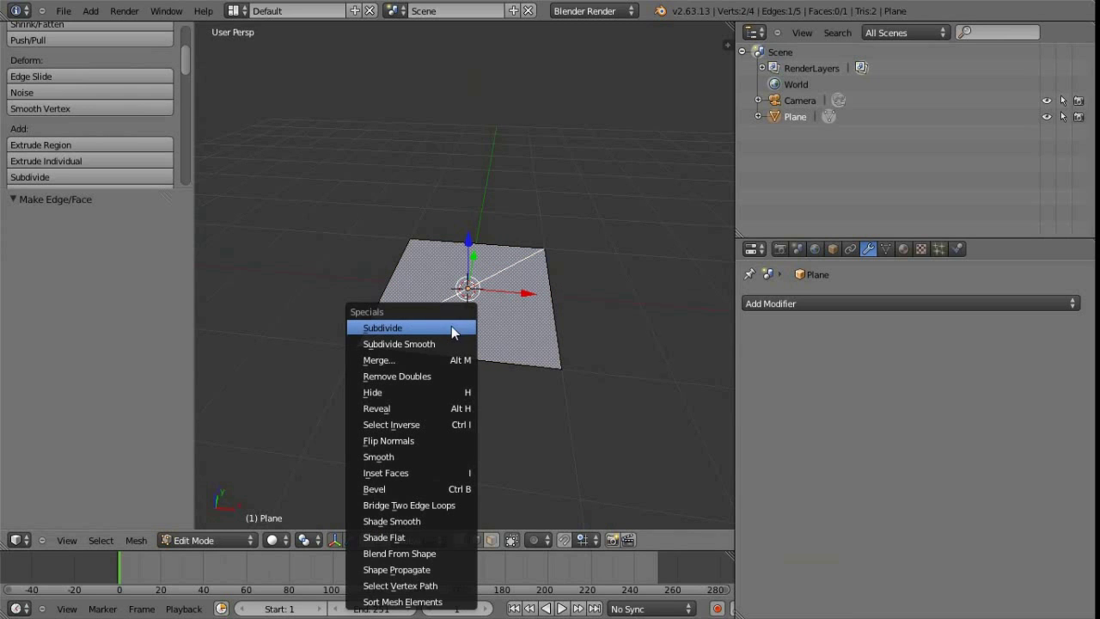
{"action": "left_click", "coordinate": [433, 328]}
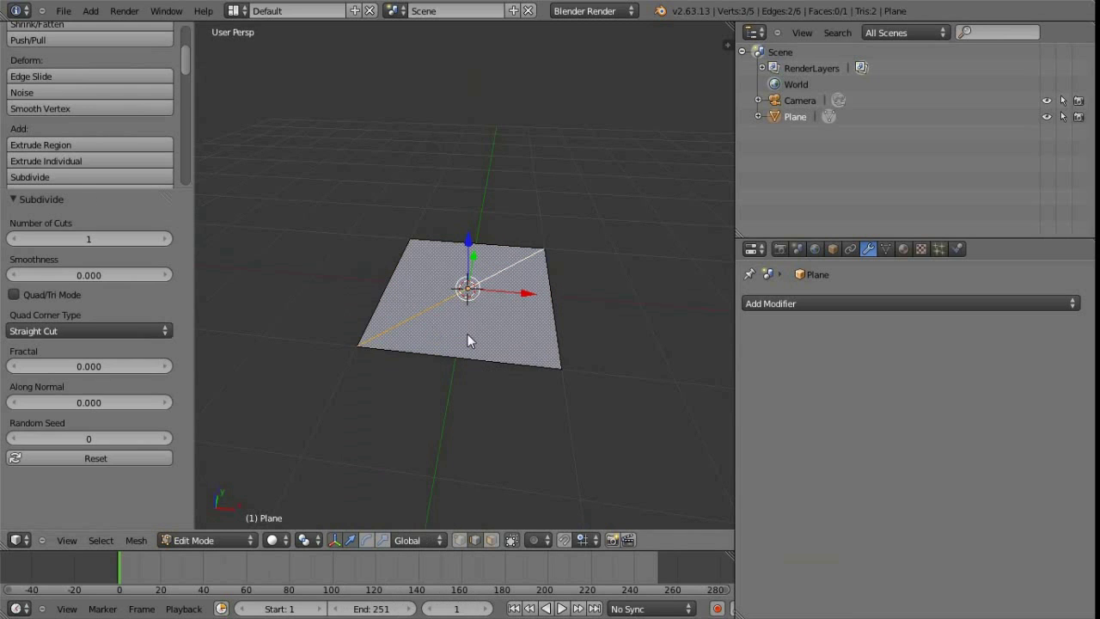
In vertex select mode, select the diagonal's middle vertex and raise it about 1.59 along the Z axis.
{"action": "key", "text": "ctrl+Tab"}
{"action": "left_click", "coordinate": [432, 312]}
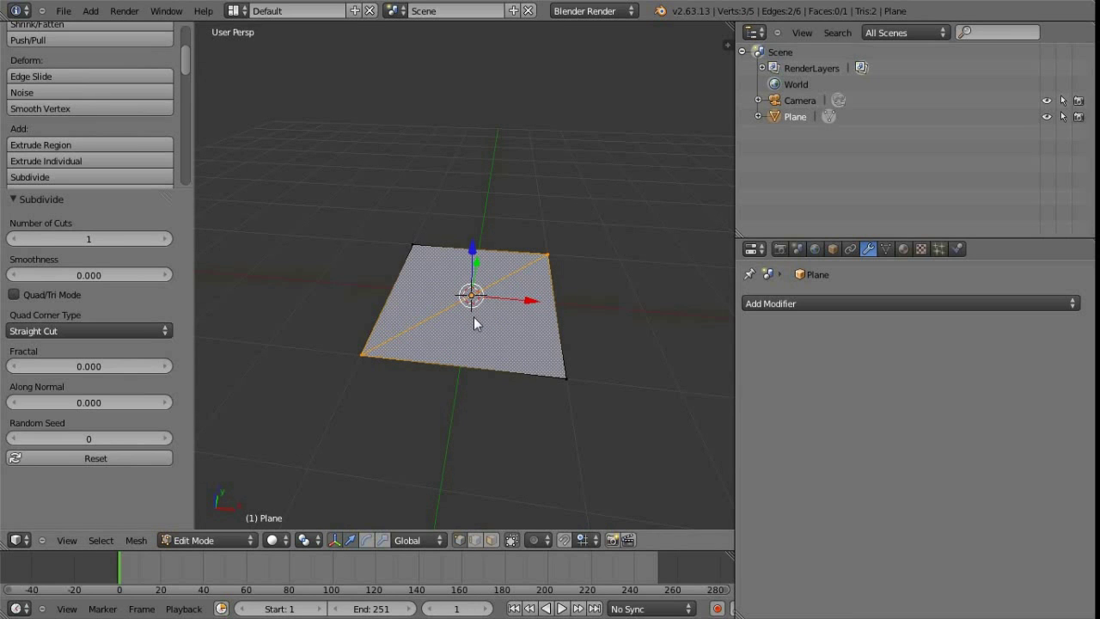
{"action": "key", "text": "a"}
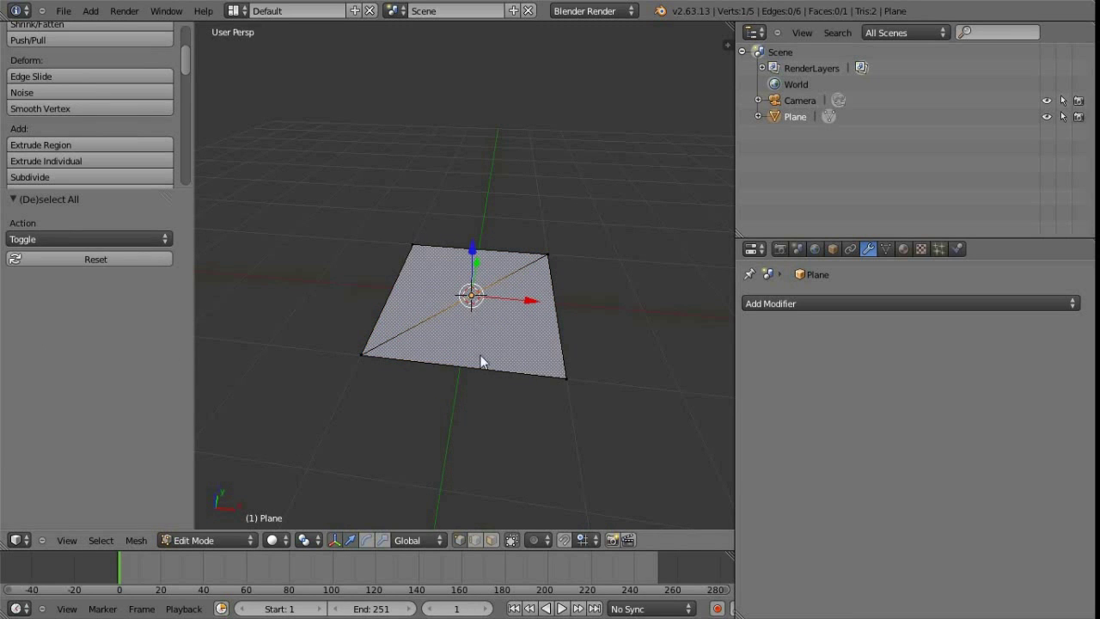
{"action": "key", "text": "g"}
{"action": "key", "text": "z"}
{"action": "left_click", "coordinate": [553, 249]}
{"action": "middle_click_drag", "start_coordinate": [542, 328], "coordinate": [513, 292]}
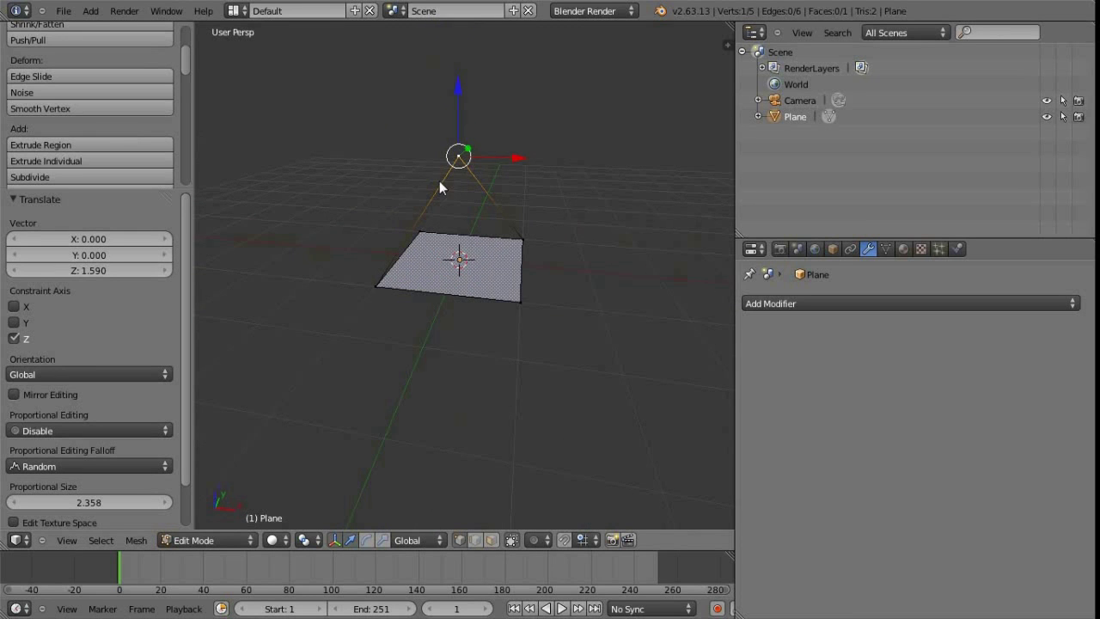
{"action": "middle_click_drag", "start_coordinate": [452, 218], "coordinate": [507, 229]}
{"action": "middle_click_drag", "start_coordinate": [491, 331], "coordinate": [478, 312]}
Connect the plane's far-left and near-right corner vertices with an edge that splits the face.
{"action": "right_click", "coordinate": [426, 281]}
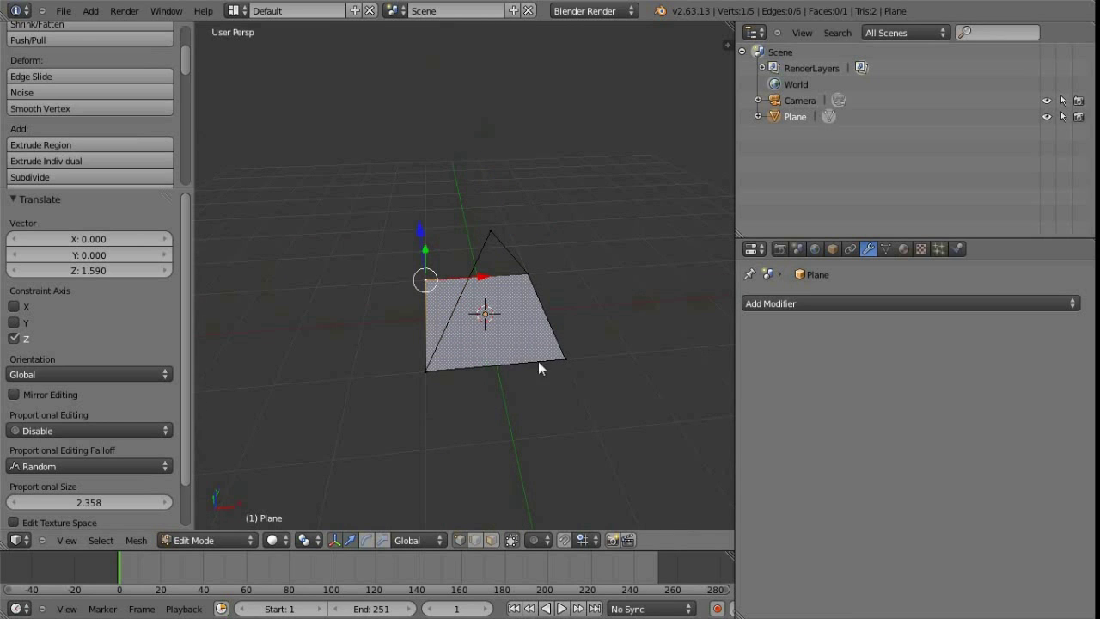
{"action": "right_click", "coordinate": [564, 360], "text": "shift"}
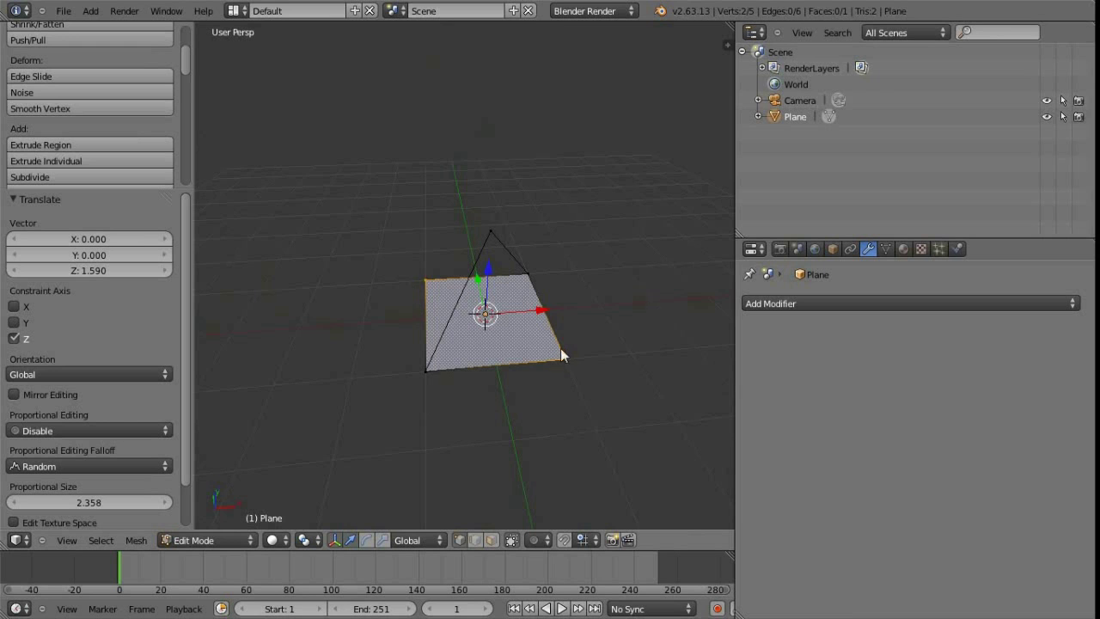
{"action": "middle_click_drag", "start_coordinate": [434, 285], "coordinate": [465, 330]}
{"action": "key", "text": "j"}
Switch to face select mode and select both triangular faces of the plane.
{"action": "key", "text": "ctrl+Tab"}
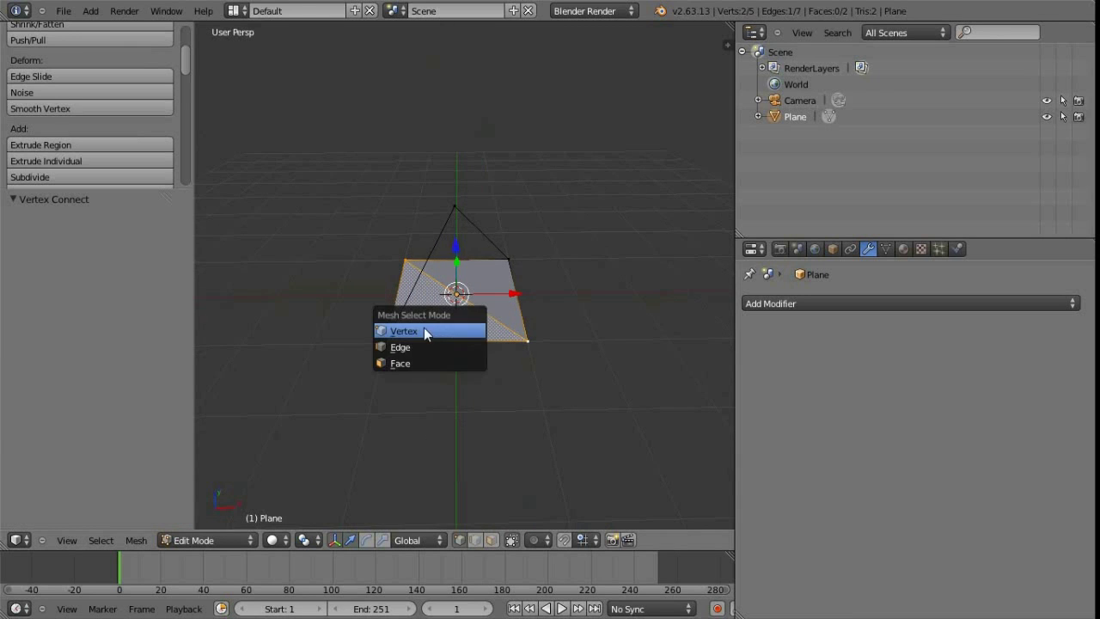
{"action": "left_click", "coordinate": [416, 362]}
{"action": "right_click", "coordinate": [426, 334]}
{"action": "right_click", "coordinate": [494, 297], "text": "shift"}
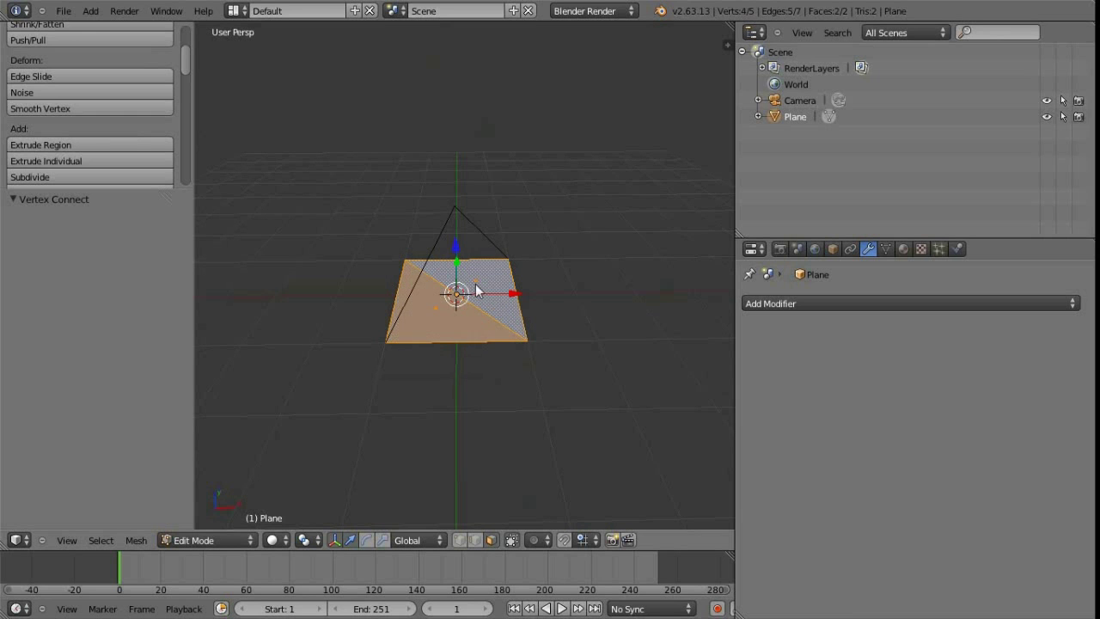
{"action": "middle_click_drag", "start_coordinate": [442, 306], "coordinate": [429, 357]}
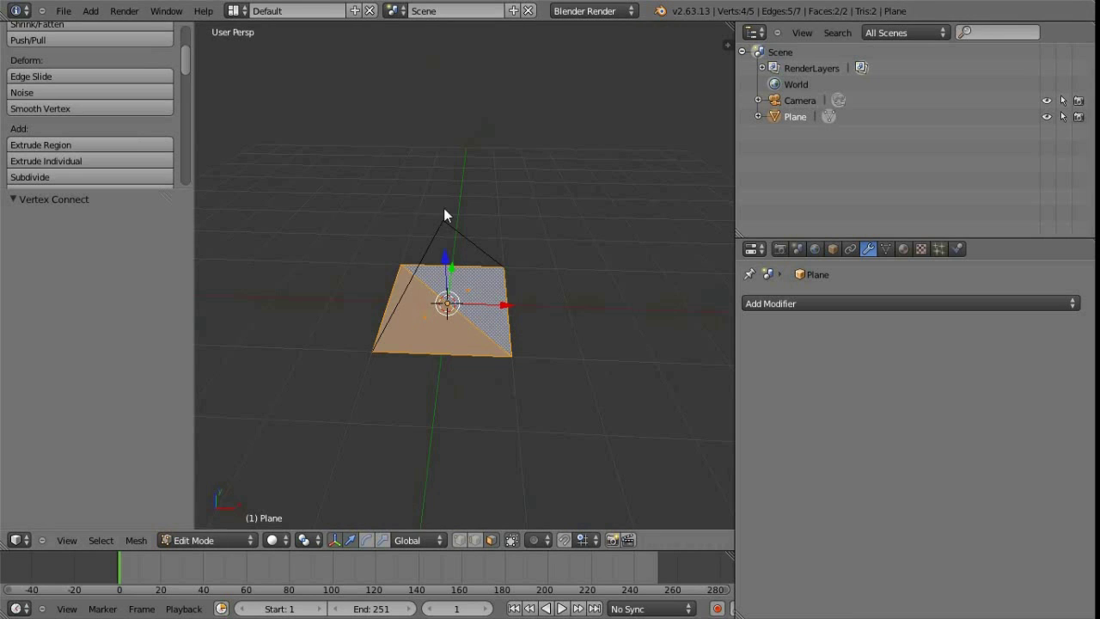
Return to vertex select mode and select the raised vertex above the plane.
{"action": "key", "text": "ctrl+Tab"}
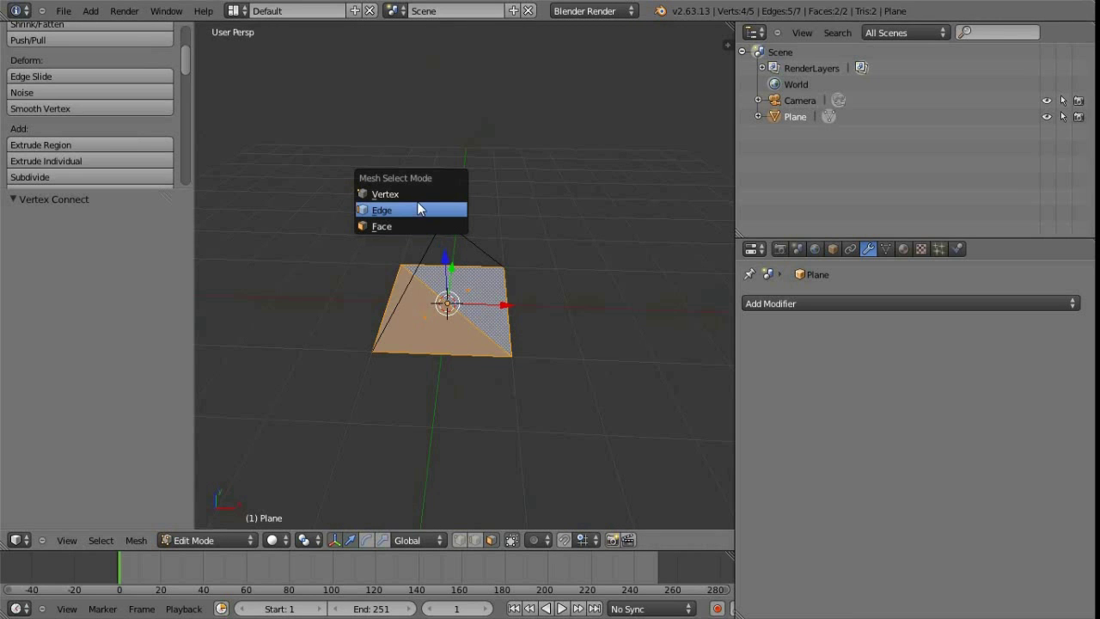
{"action": "left_click", "coordinate": [417, 196]}
{"action": "right_click", "coordinate": [444, 221]}
{"action": "middle_click_drag", "start_coordinate": [481, 320], "coordinate": [490, 277]}
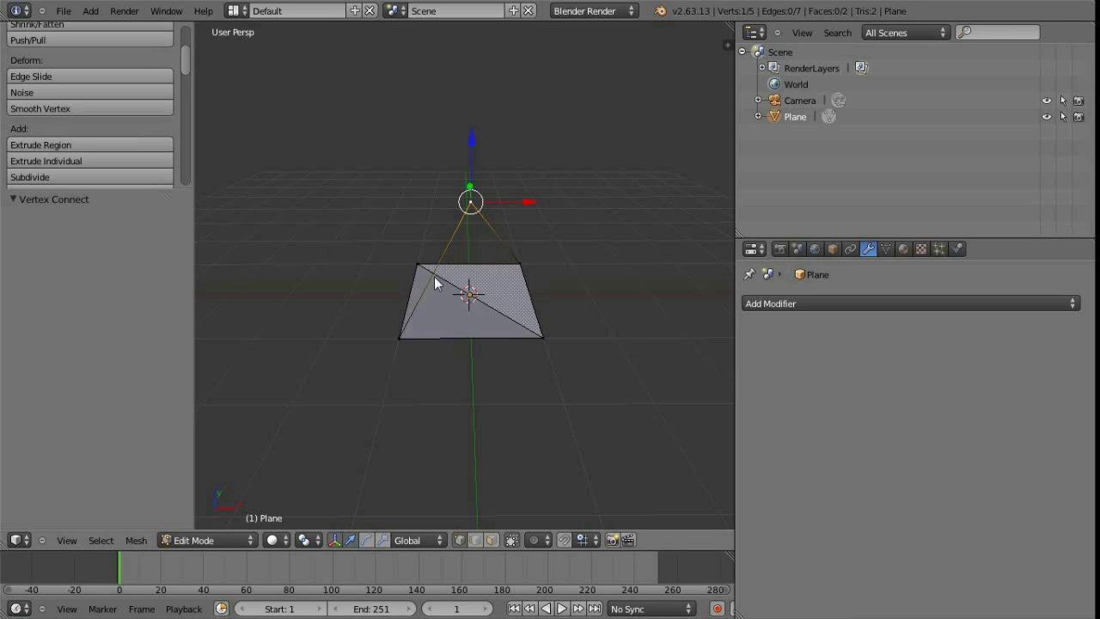
Clear the selection, select the loose vertices and edges above the plane, and delete those edges.
{"action": "left_click", "coordinate": [101, 539]}
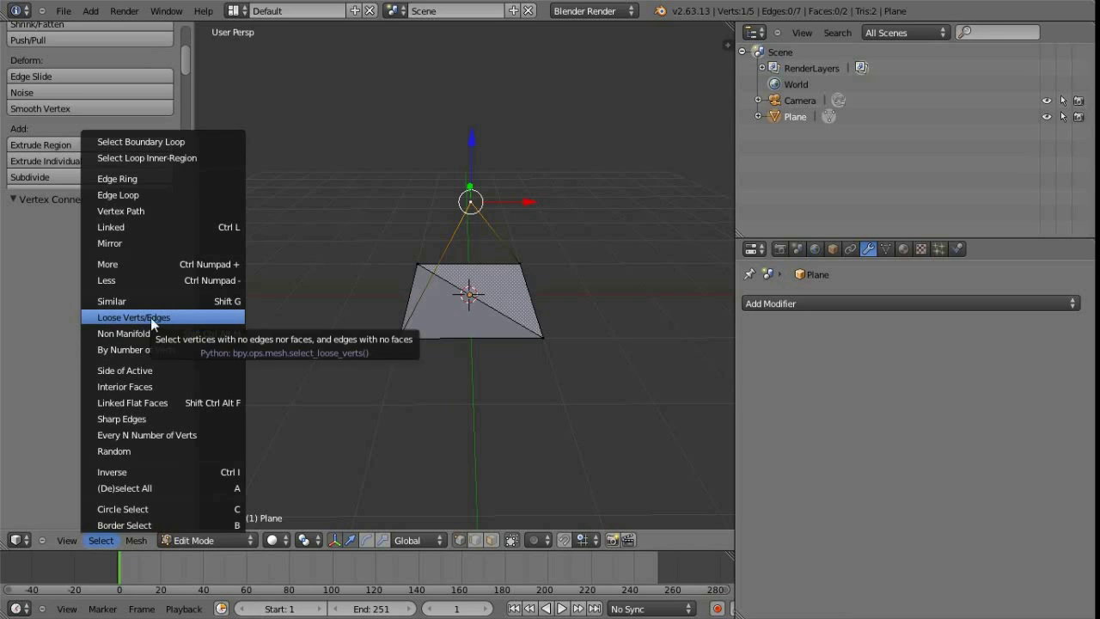
{"action": "key", "text": "a"}
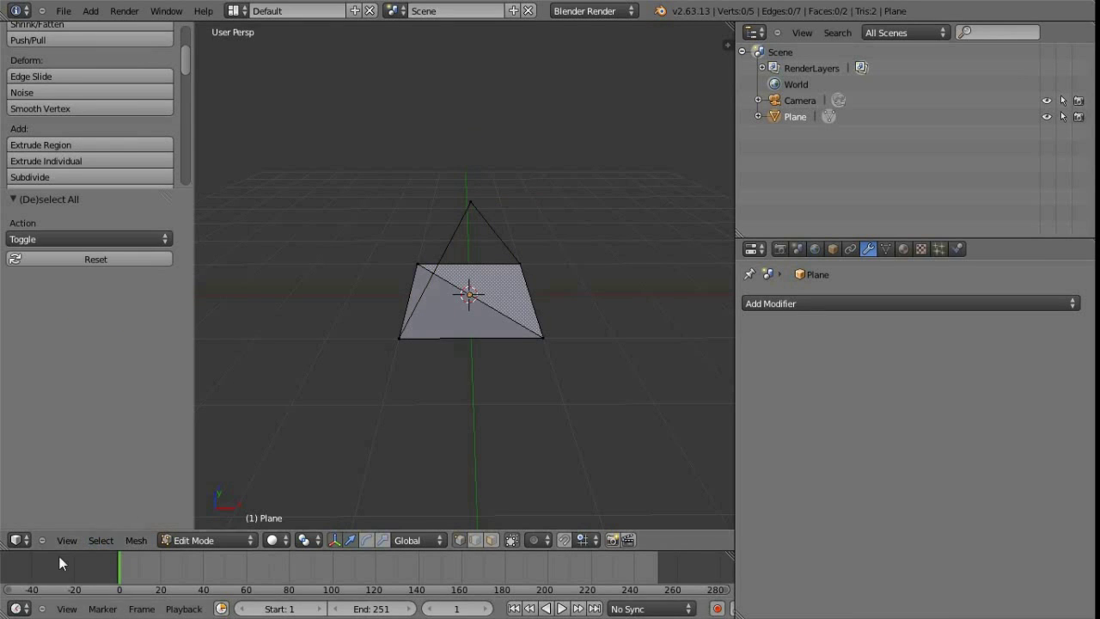
{"action": "left_click", "coordinate": [99, 540]}
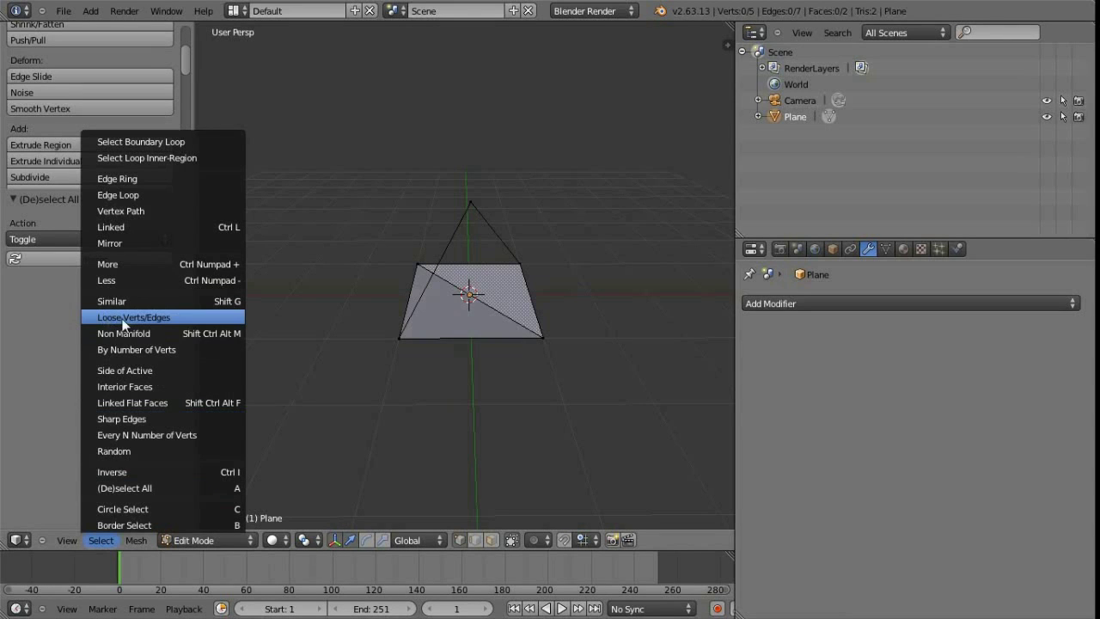
{"action": "left_click", "coordinate": [172, 318]}
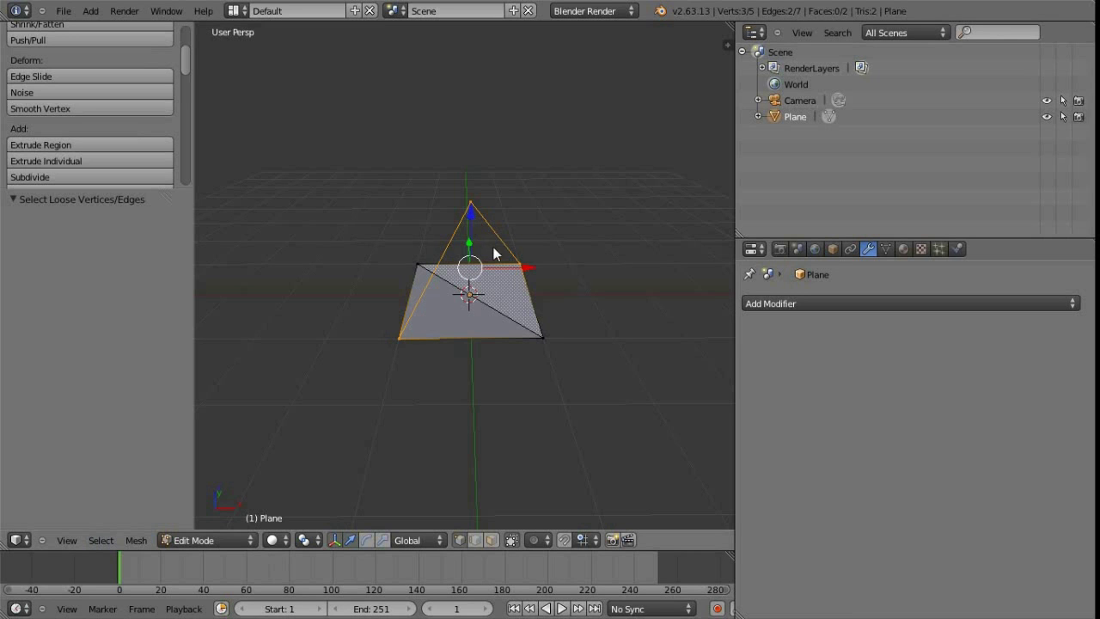
{"action": "middle_click_drag", "start_coordinate": [482, 361], "coordinate": [461, 362], "text": "shift"}
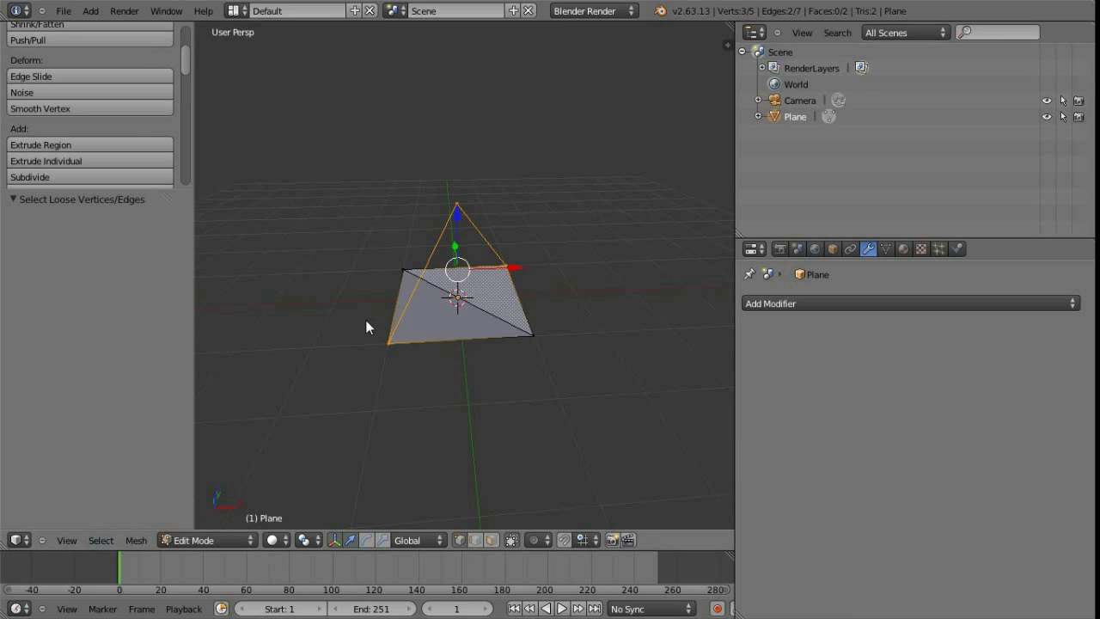
{"action": "key", "text": "x"}
{"action": "left_click", "coordinate": [321, 342]}
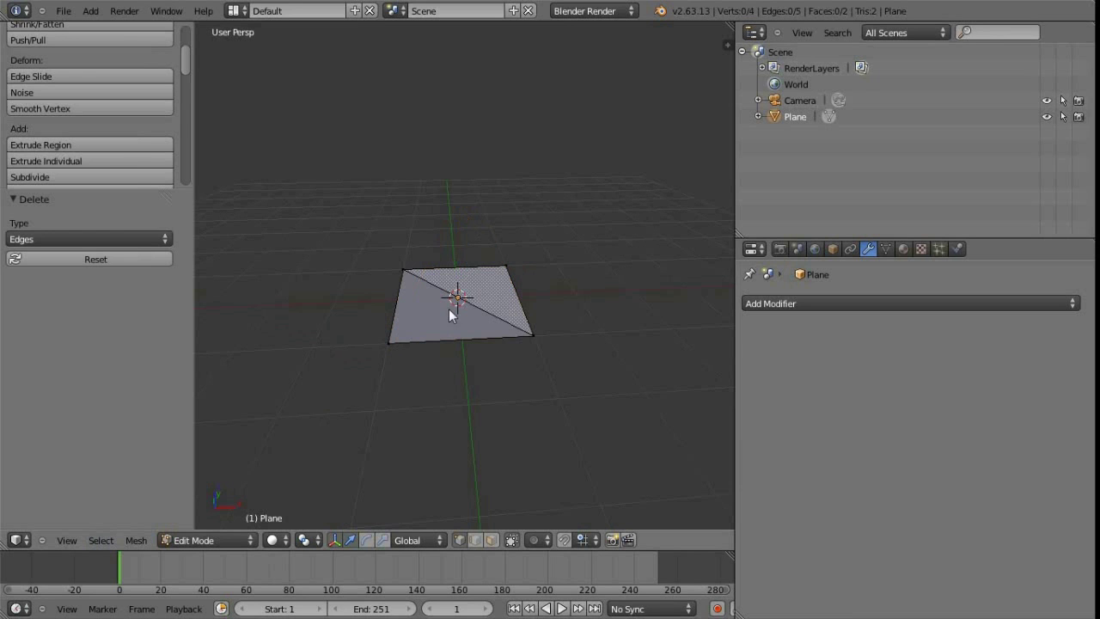
Toggle the plane between Object Mode and Edit Mode to examine its mesh statistics, ending in Object Mode.
{"action": "middle_click_drag", "start_coordinate": [467, 384], "coordinate": [440, 348]}
{"action": "key", "text": "Tab"}
{"action": "scroll", "coordinate": [440, 349], "scroll_direction": "down", "scroll_amount": 1}
{"action": "scroll", "coordinate": [440, 349], "scroll_direction": "up", "scroll_amount": 1}
{"action": "key", "text": "Tab"}
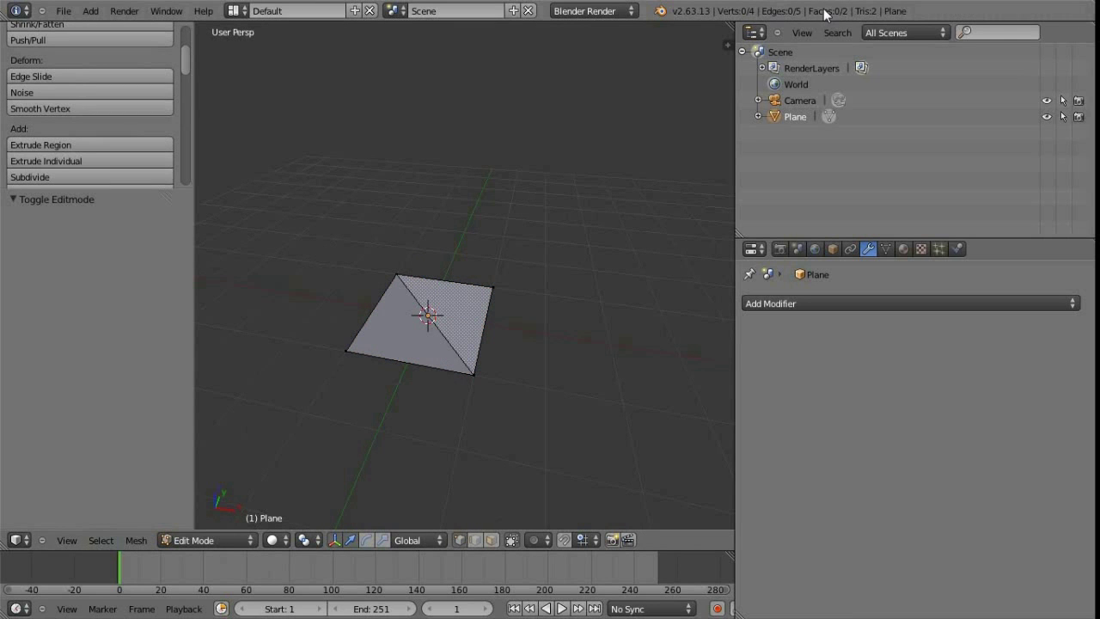
{"action": "middle_click_drag", "start_coordinate": [426, 339], "coordinate": [447, 319], "text": "shift"}
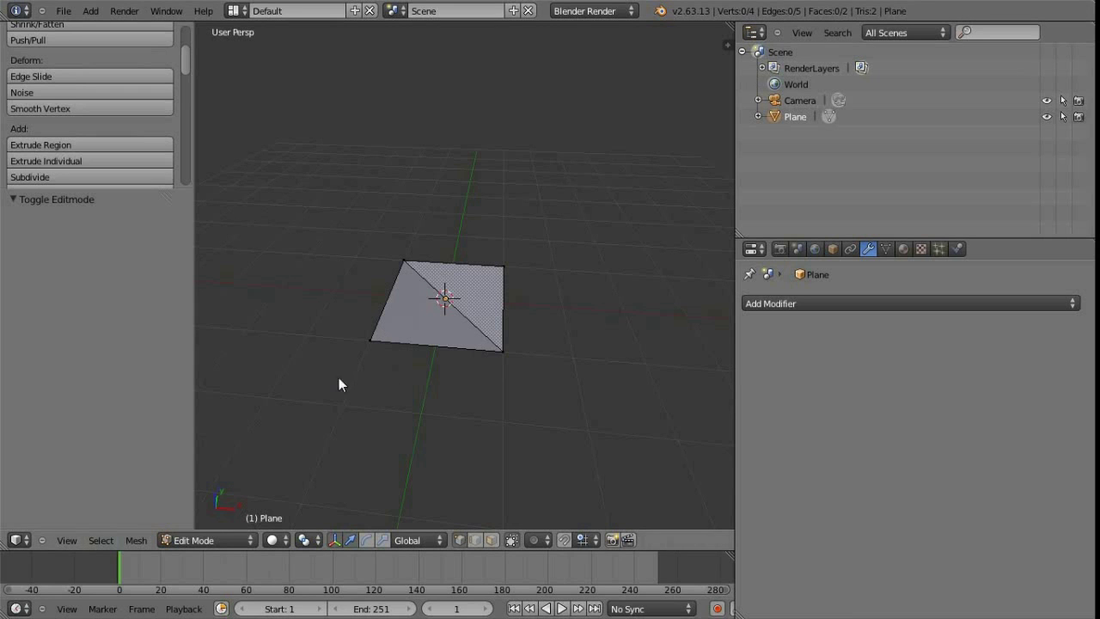
{"action": "middle_click_drag", "start_coordinate": [471, 337], "coordinate": [450, 320]}
{"action": "key", "text": "Tab"}
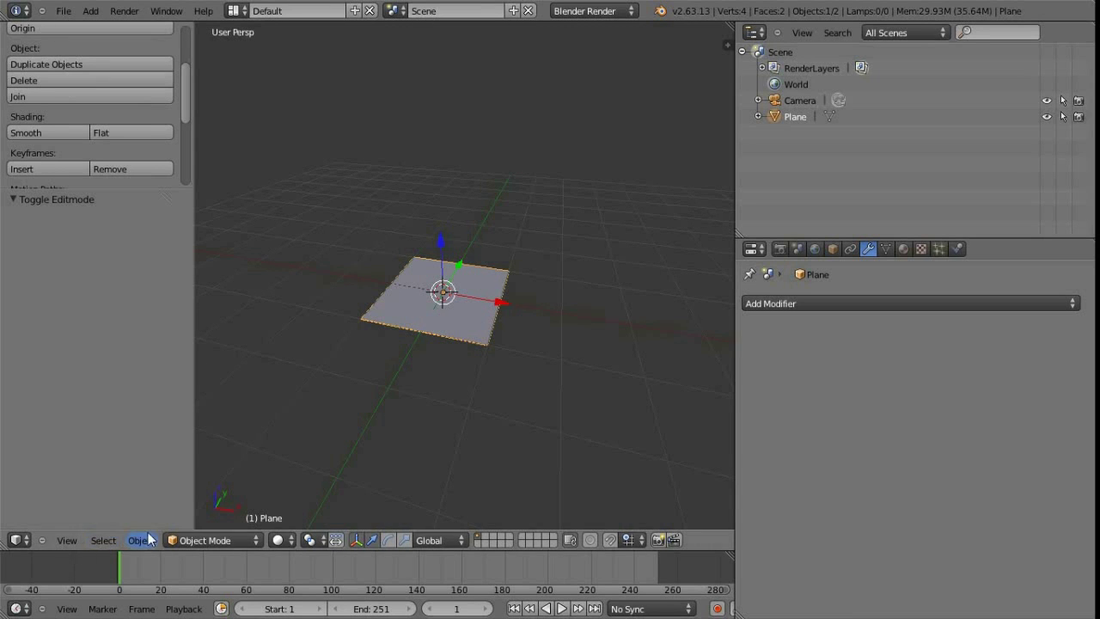
{"action": "mouse_move", "coordinate": [444, 326]}
{"action": "middle_mouse_down"}
{"action": "mouse_move", "coordinate": [437, 336]}
{"action": "mouse_move", "coordinate": [441, 306]}
{"action": "middle_mouse_up"}
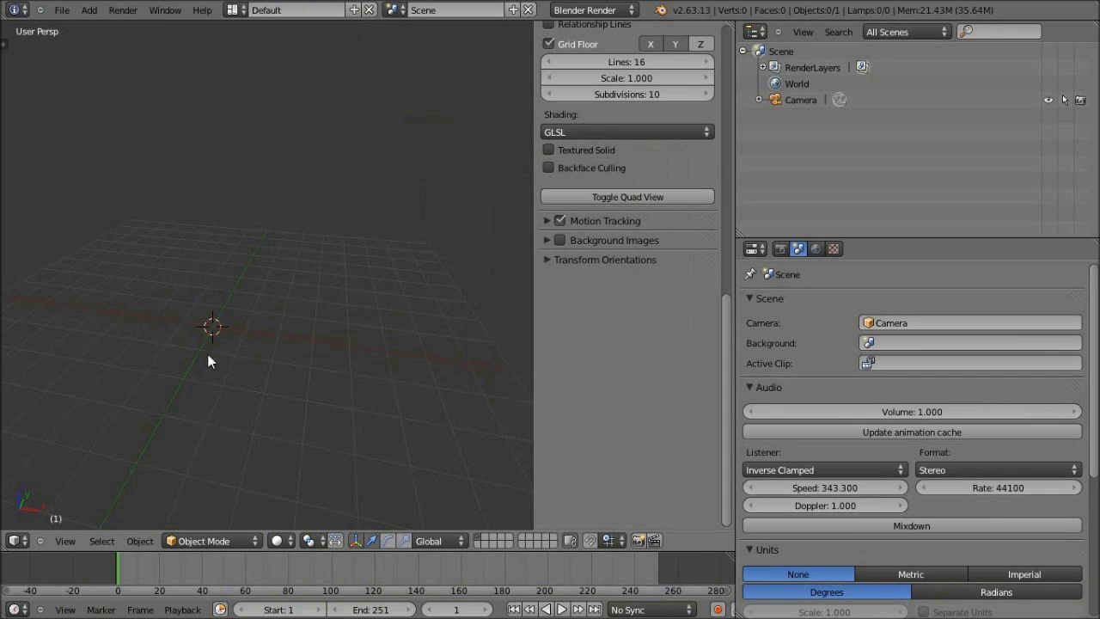
Add a Ball metaball at the origin of the empty scene.
{"action": "middle_click_drag", "start_coordinate": [238, 345], "coordinate": [267, 322]}
{"action": "middle_click_drag", "start_coordinate": [302, 315], "coordinate": [278, 316]}
{"action": "key", "text": "shift+a"}
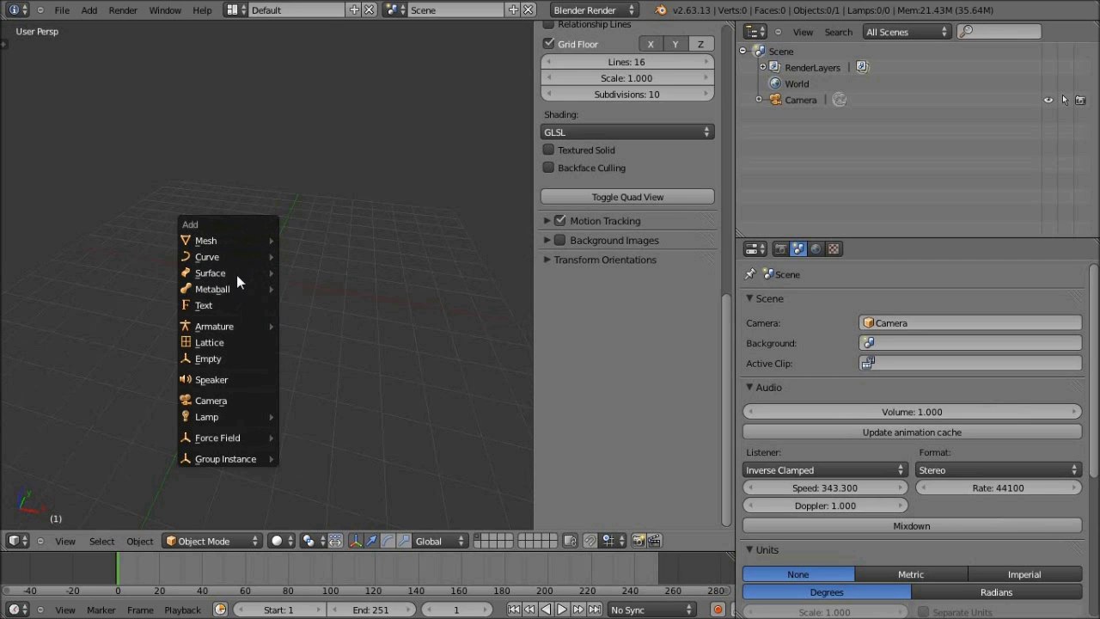
{"action": "mouse_move", "coordinate": [194, 292]}
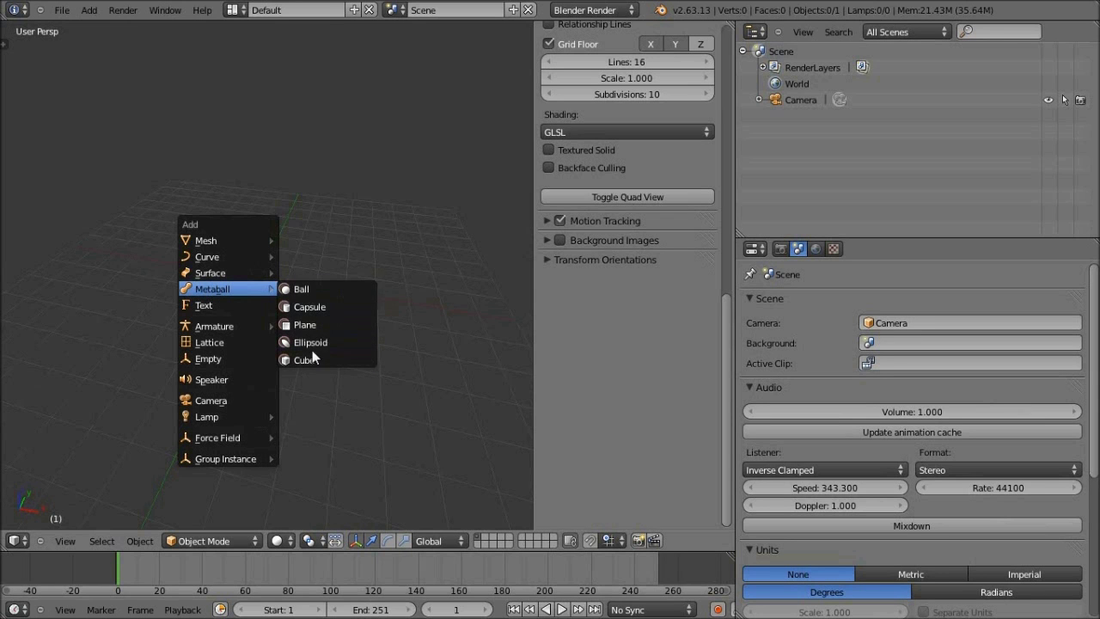
{"action": "left_click", "coordinate": [318, 288]}
{"action": "middle_click_drag", "start_coordinate": [289, 311], "coordinate": [311, 351]}
{"action": "middle_click_drag", "start_coordinate": [285, 330], "coordinate": [284, 319]}
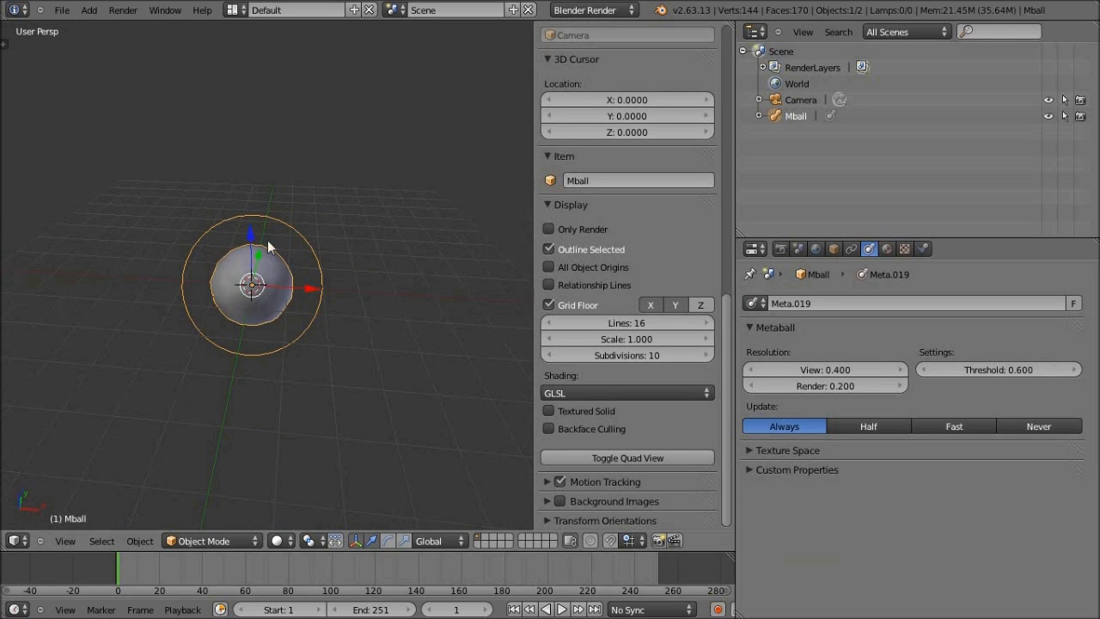
Add a second Ball metaball and move it along the X axis until it is clear of the first.
{"action": "middle_click_drag", "start_coordinate": [288, 326], "coordinate": [236, 314]}
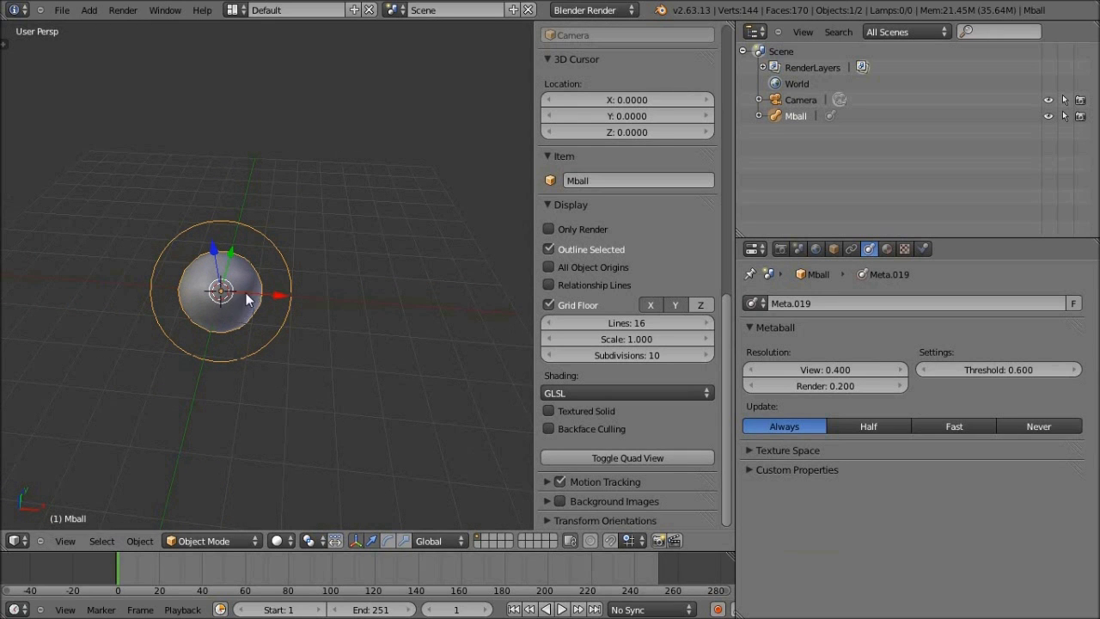
{"action": "key", "text": "shift+a"}
{"action": "mouse_move", "coordinate": [261, 333]}
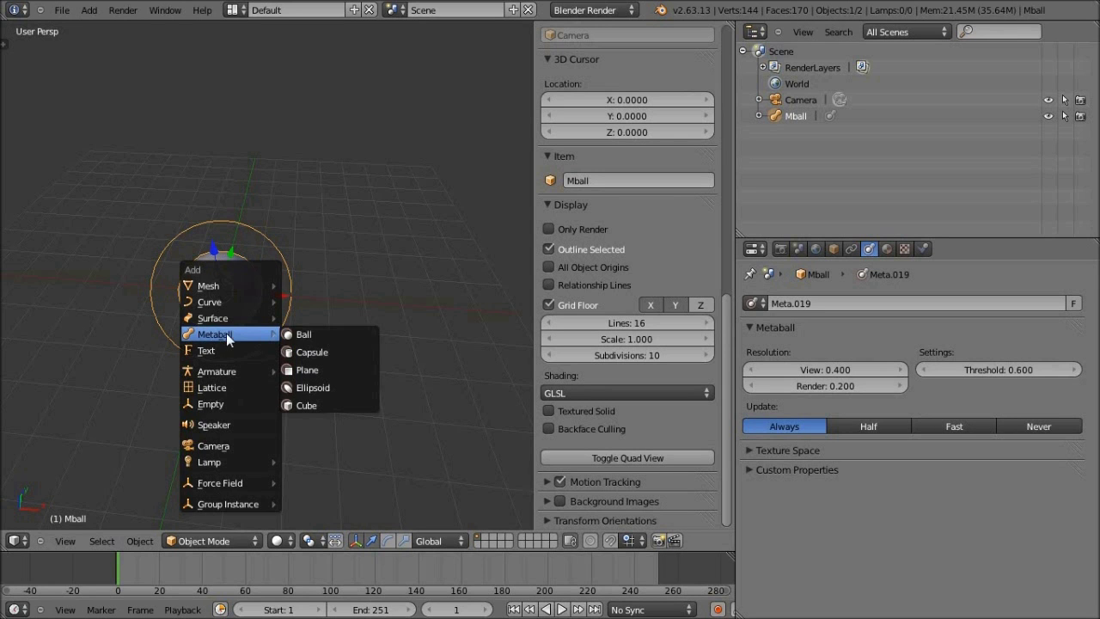
{"action": "left_click", "coordinate": [343, 342]}
{"action": "left_click_drag", "start_coordinate": [283, 299], "coordinate": [429, 326]}
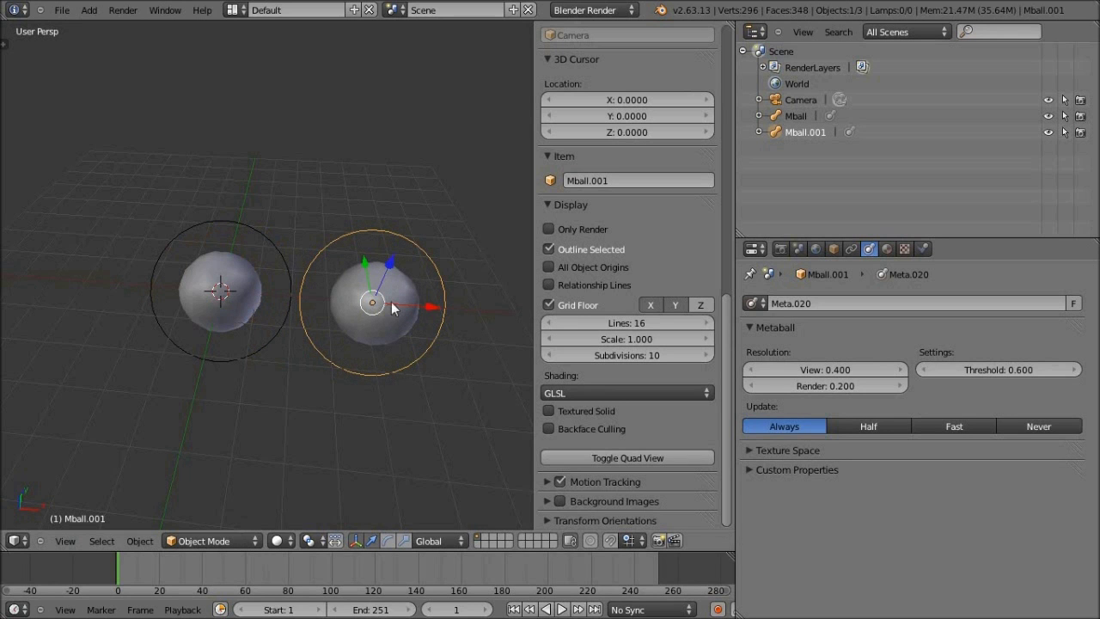
Try scaling the second metaball's inner and outer rings in Edit Mode and return to Object Mode.
{"action": "middle_click_drag", "start_coordinate": [241, 299], "coordinate": [349, 225]}
{"action": "middle_click_drag", "start_coordinate": [358, 360], "coordinate": [312, 370]}
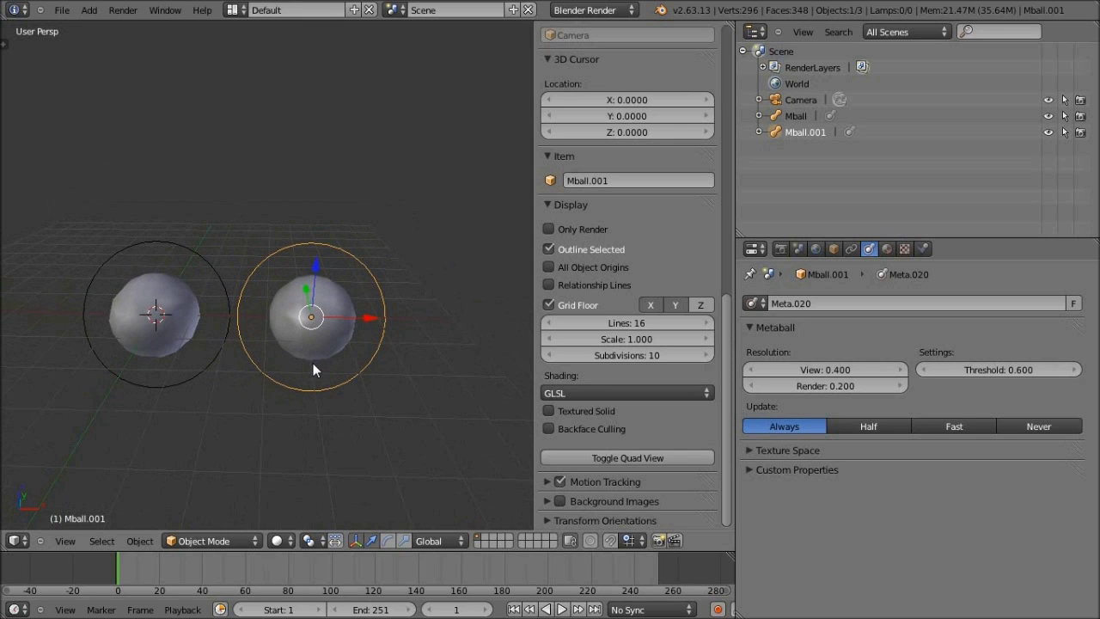
{"action": "key", "text": "Tab"}
{"action": "right_click", "coordinate": [355, 290]}
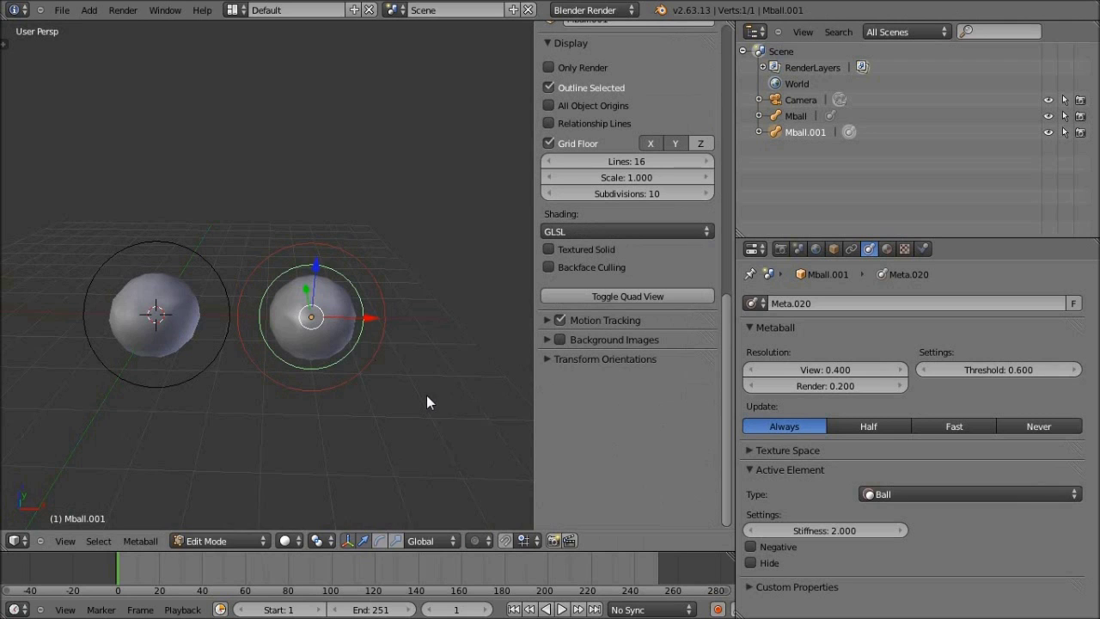
{"action": "key", "text": "s"}
{"action": "key", "text": "Escape"}
{"action": "right_click", "coordinate": [384, 310]}
{"action": "key", "text": "s"}
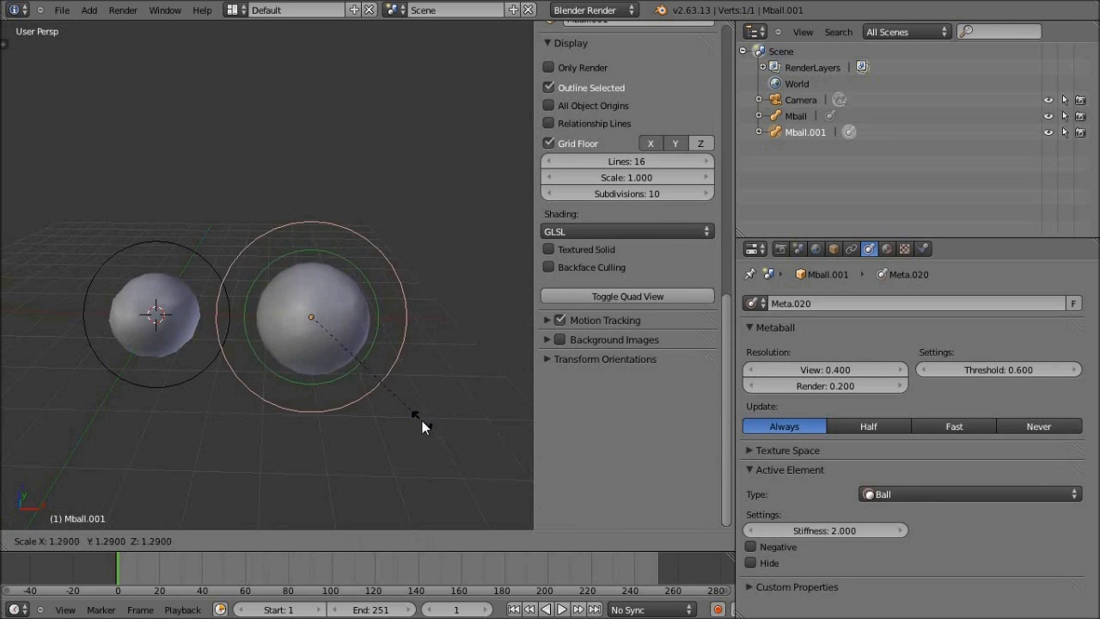
{"action": "key", "text": "Escape"}
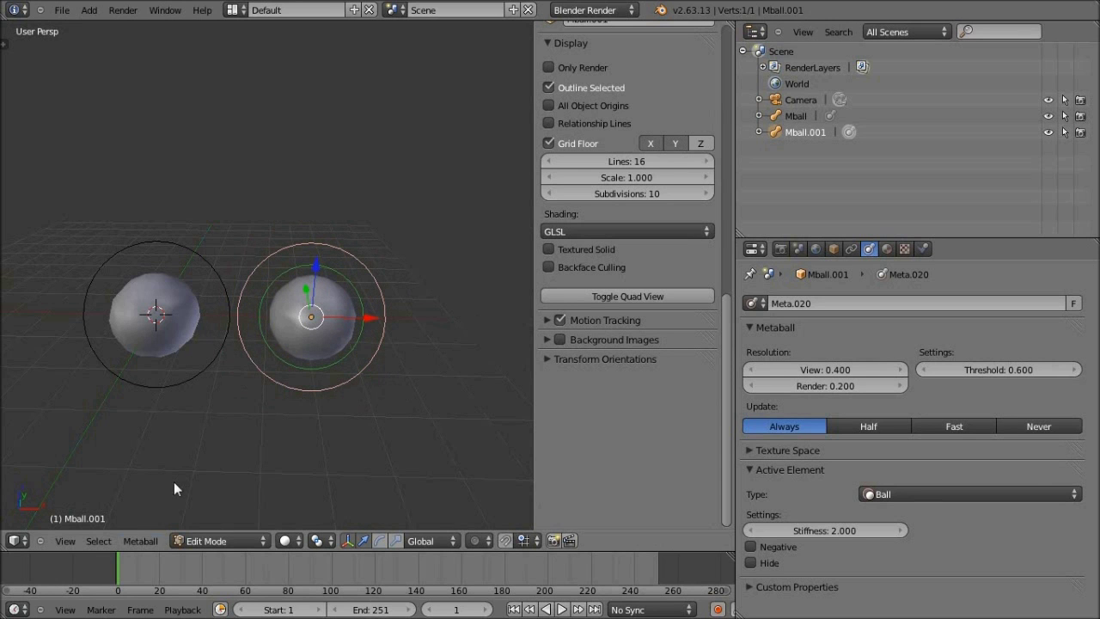
{"action": "left_click", "coordinate": [207, 541]}
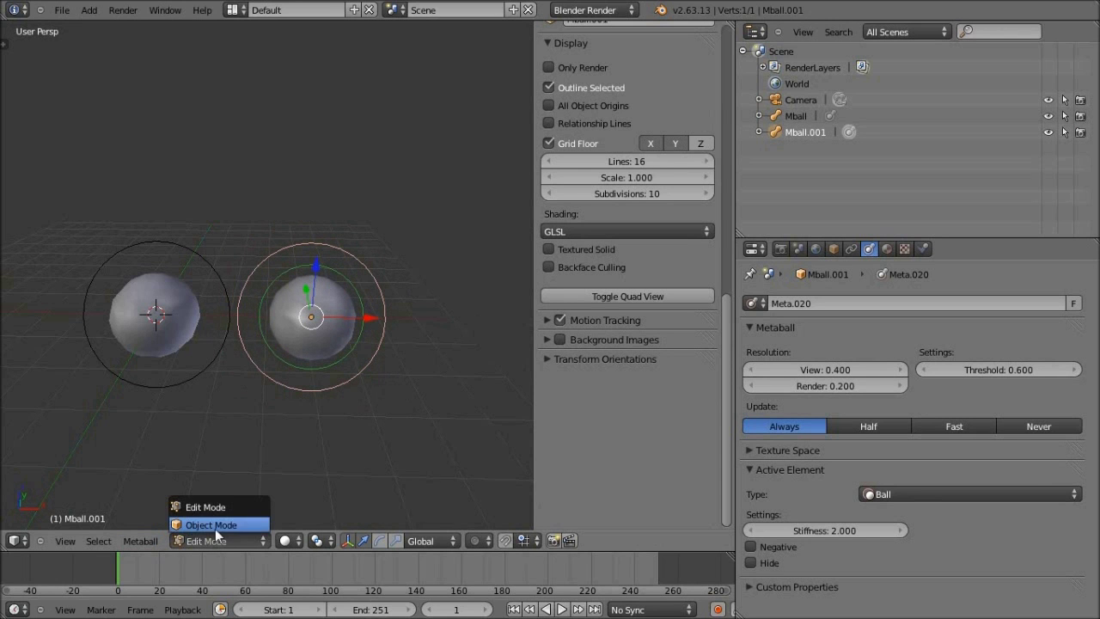
{"action": "left_click", "coordinate": [217, 525]}
{"action": "middle_click_drag", "start_coordinate": [247, 372], "coordinate": [284, 401]}
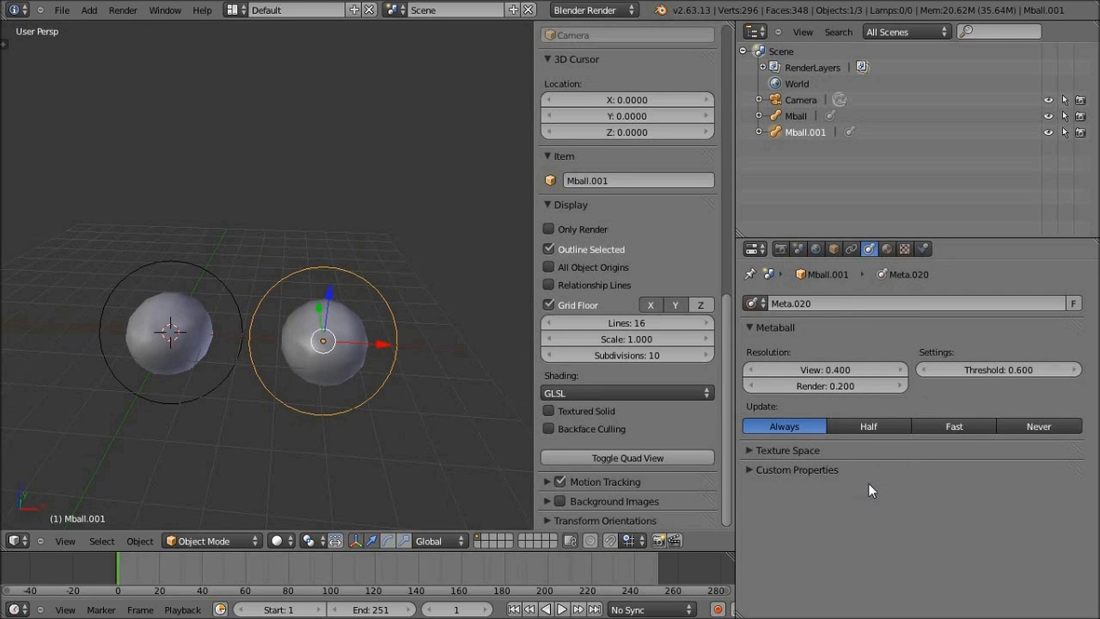
Examine the second metaball's active element settings in Edit Mode and return to Object Mode.
{"action": "key", "text": "Tab"}
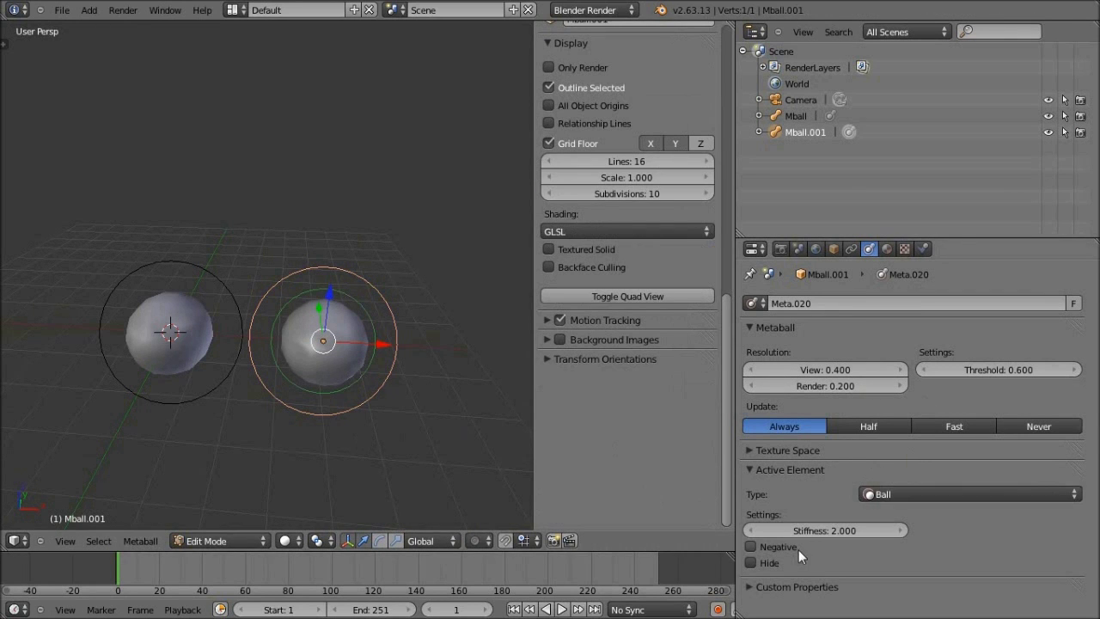
{"action": "left_click", "coordinate": [913, 490]}
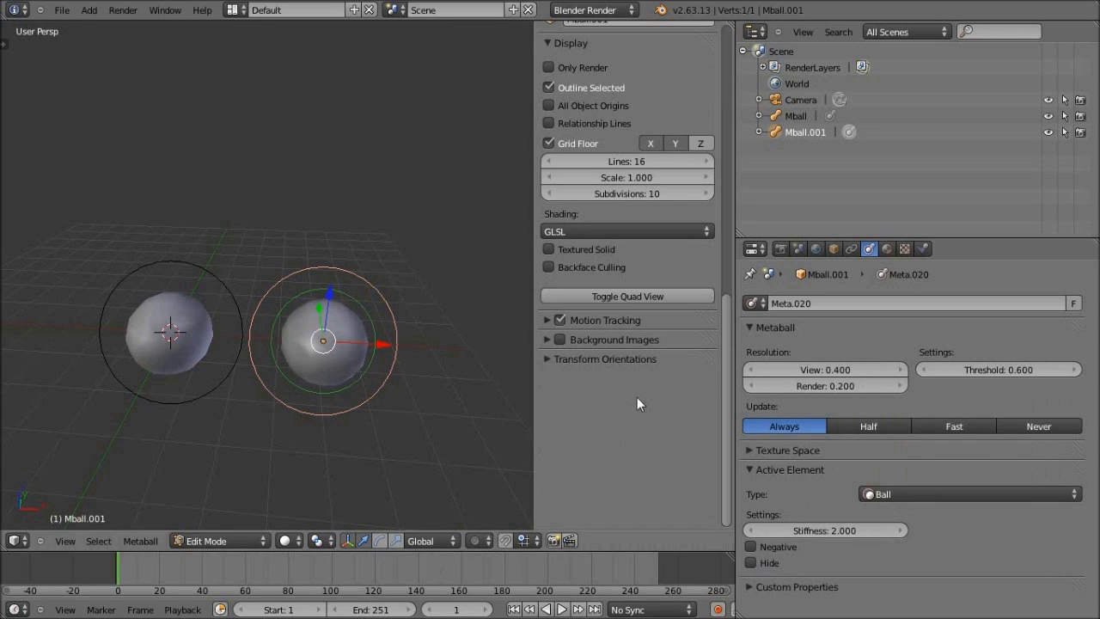
{"action": "key", "text": "Tab"}
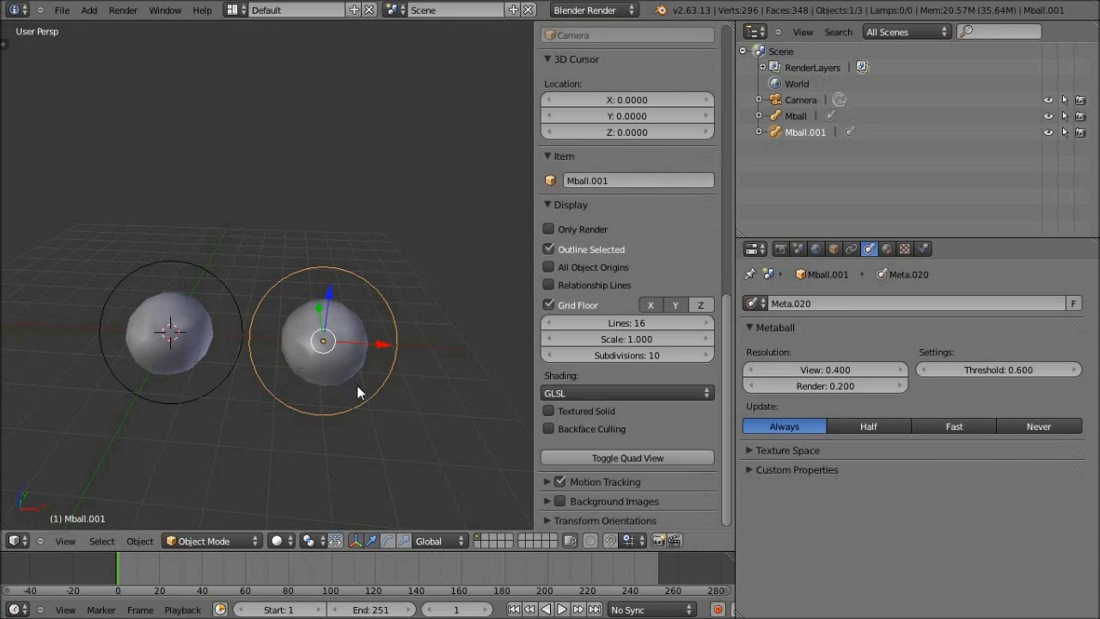
Move the second metaball along the X axis until it merges with the first, and pull it back until they separate.
{"action": "mouse_move", "coordinate": [310, 370]}
{"action": "middle_mouse_down"}
{"action": "mouse_move", "coordinate": [356, 368]}
{"action": "mouse_move", "coordinate": [311, 376]}
{"action": "middle_mouse_up"}
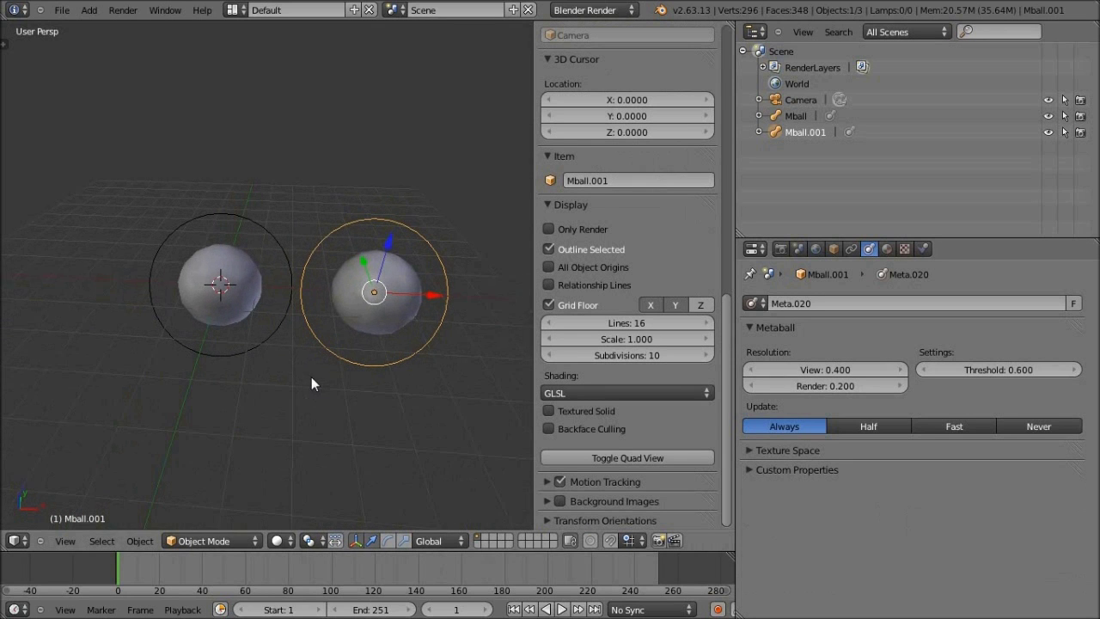
{"action": "left_click_drag", "start_coordinate": [434, 295], "coordinate": [364, 286]}
{"action": "middle_click_drag", "start_coordinate": [257, 348], "coordinate": [326, 299]}
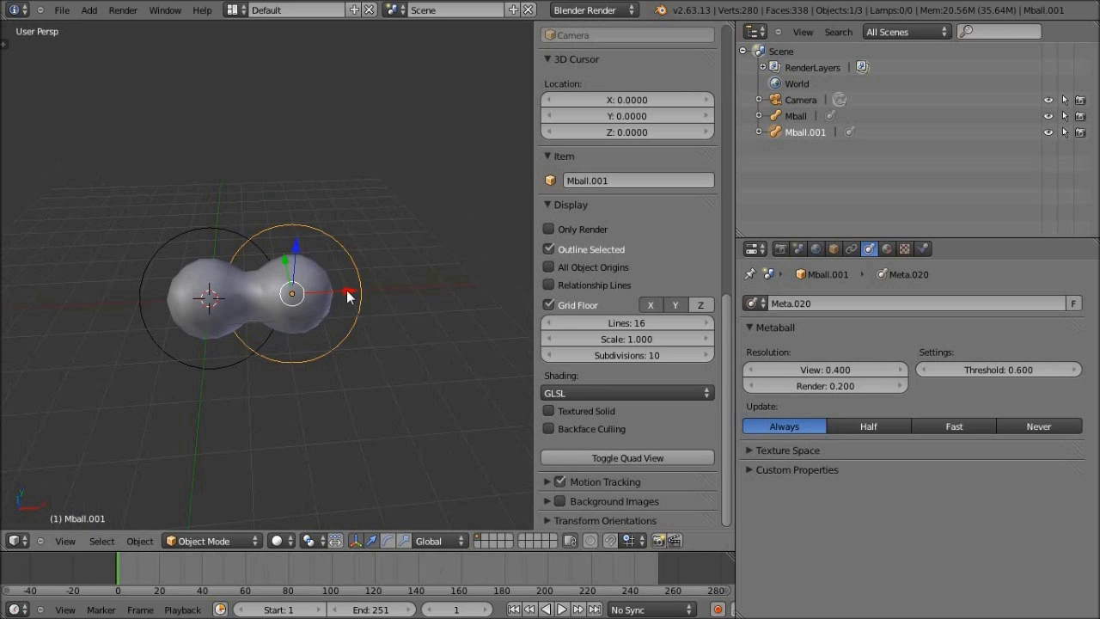
{"action": "left_click_drag", "start_coordinate": [347, 295], "coordinate": [370, 298]}
{"action": "middle_click_drag", "start_coordinate": [350, 337], "coordinate": [291, 322]}
{"action": "scroll", "coordinate": [289, 322], "scroll_direction": "up", "scroll_amount": 3}
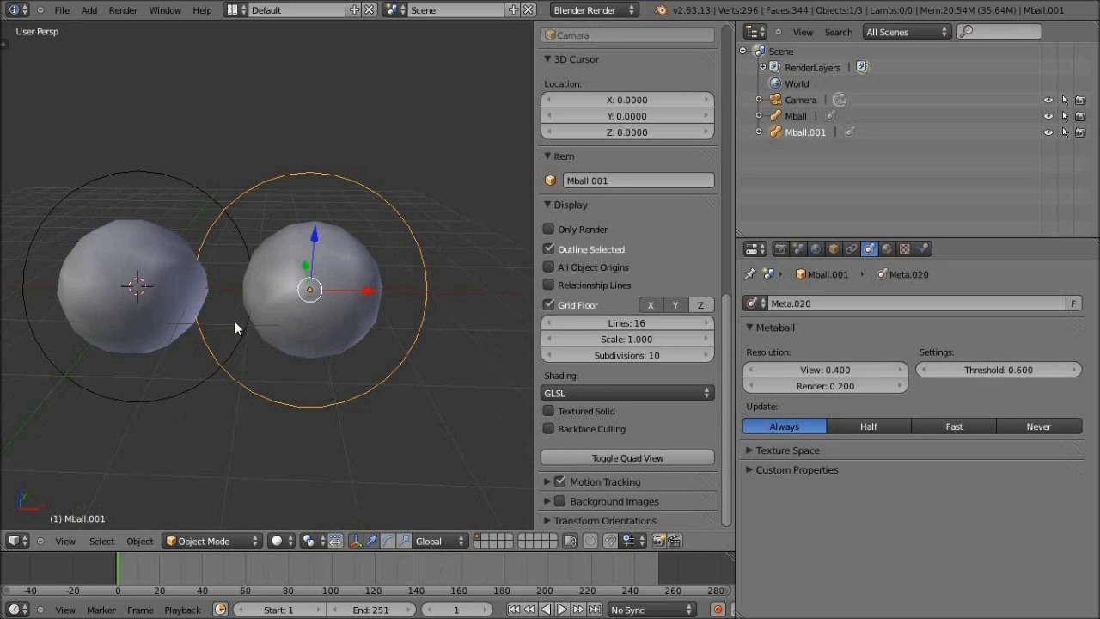
Switch to wireframe display, shift the second metaball slightly outward along X, and set the metaball view resolution to 0.100.
{"action": "key", "text": "z"}
{"action": "left_click_drag", "start_coordinate": [368, 295], "coordinate": [407, 276]}
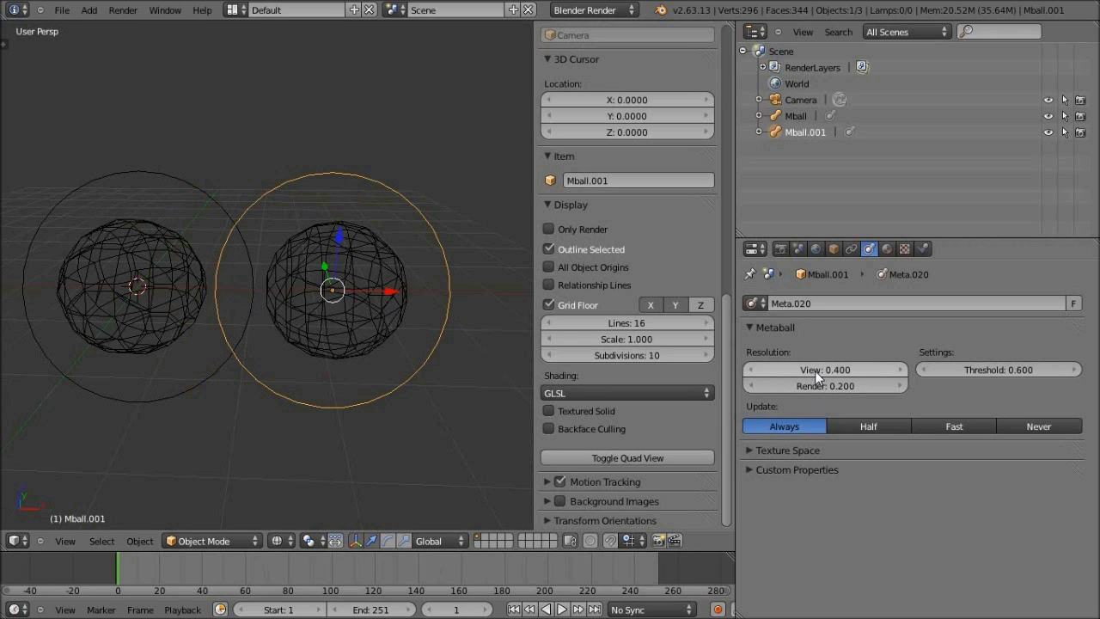
{"action": "left_click", "coordinate": [750, 370]}
{"action": "left_click", "coordinate": [750, 369]}
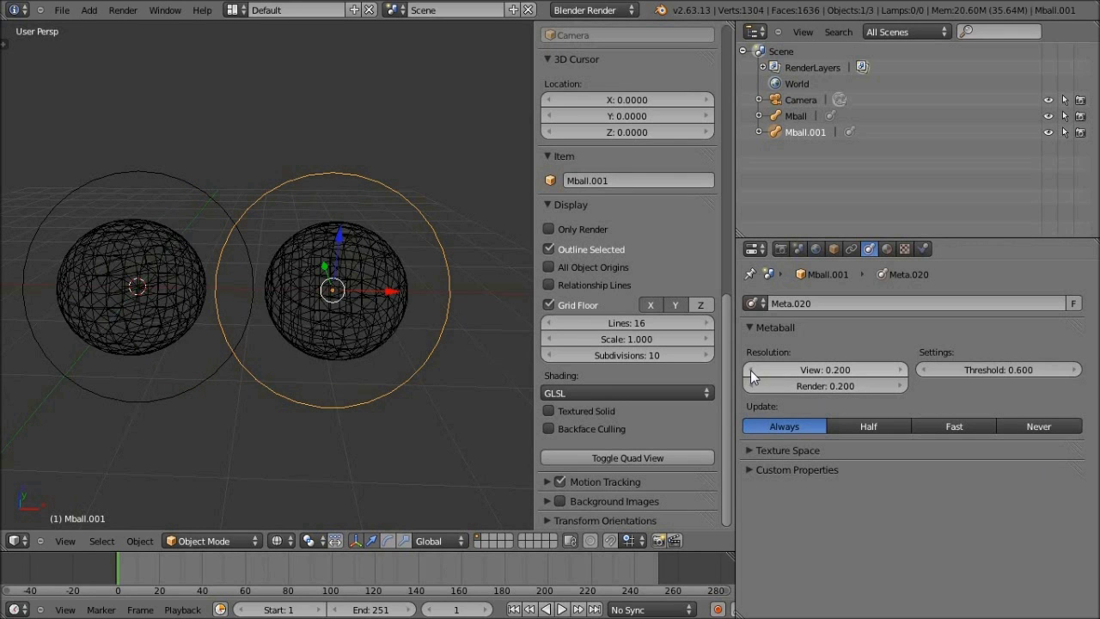
{"action": "left_click", "coordinate": [750, 369]}
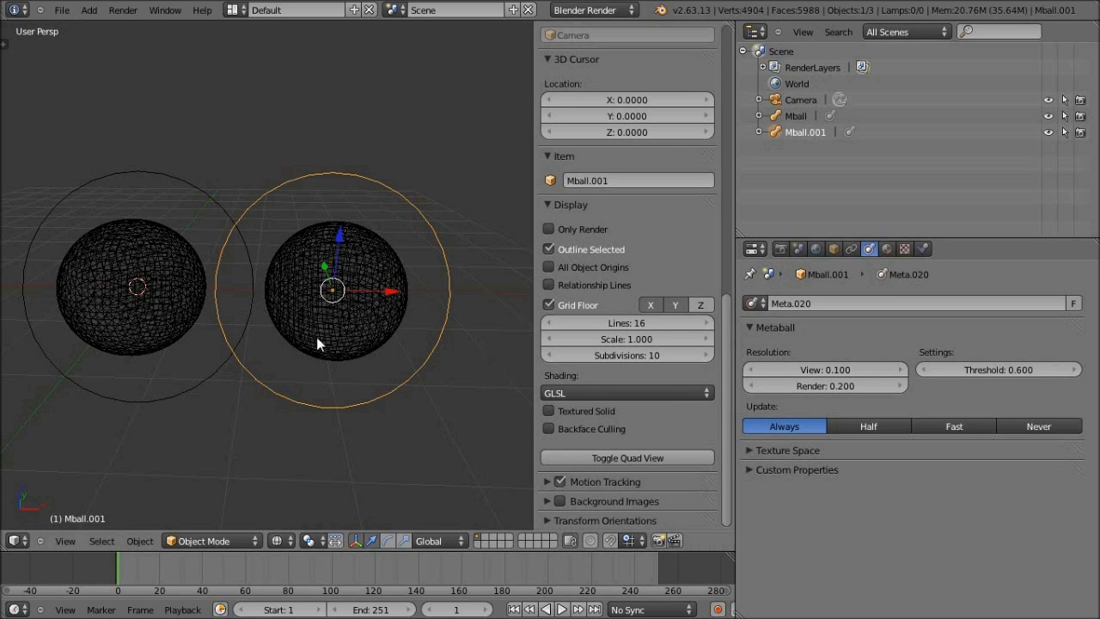
Return to solid shading and slide the second metaball along the X axis beside the first.
{"action": "key", "text": "z"}
{"action": "mouse_move", "coordinate": [287, 372]}
{"action": "middle_mouse_down"}
{"action": "mouse_move", "coordinate": [283, 357]}
{"action": "mouse_move", "coordinate": [404, 318]}
{"action": "middle_mouse_up"}
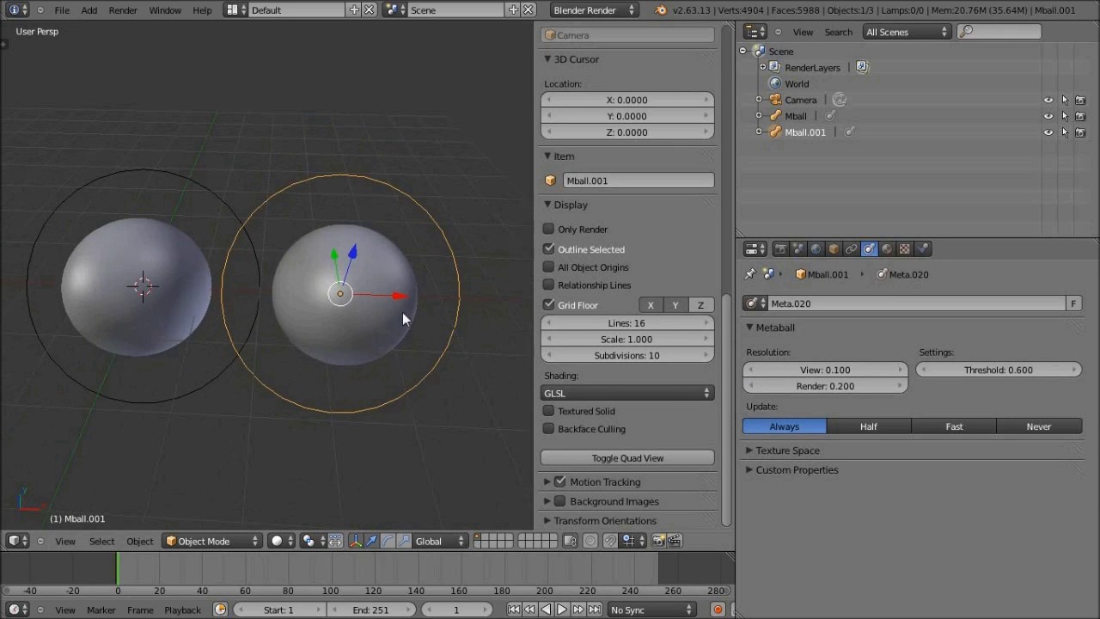
{"action": "mouse_move", "coordinate": [402, 298]}
{"action": "left_mouse_down"}
{"action": "mouse_move", "coordinate": [310, 293]}
{"action": "mouse_move", "coordinate": [400, 306]}
{"action": "left_mouse_up"}
{"action": "scroll", "coordinate": [286, 328], "scroll_direction": "down", "scroll_amount": 3}
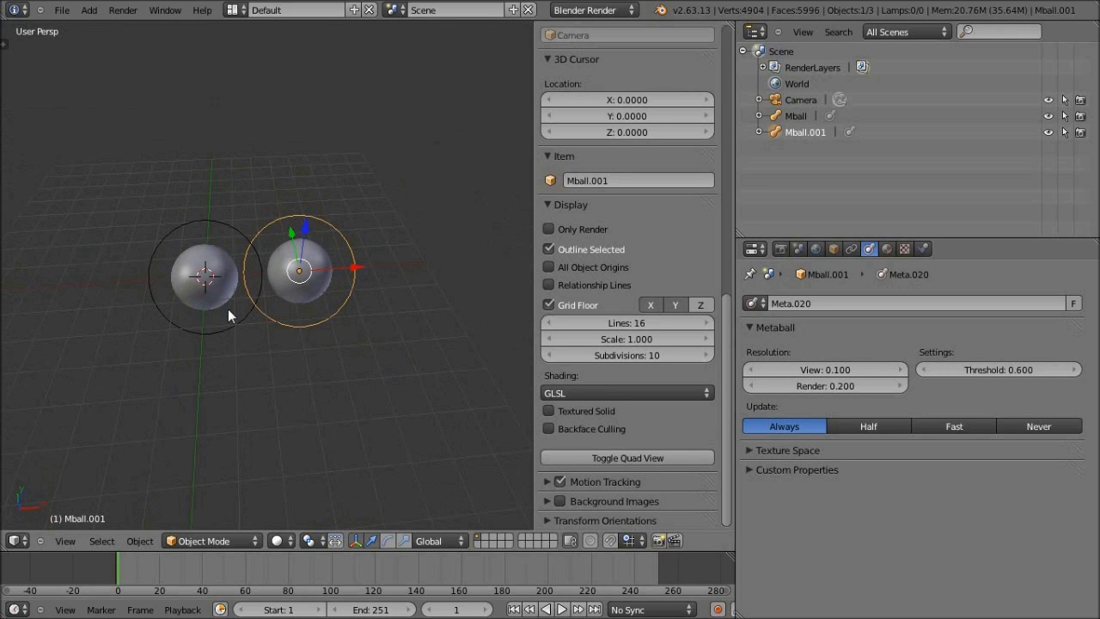
Add a Cube metaball and move it along the X axis to between the two balls.
{"action": "key", "text": "shift+a"}
{"action": "mouse_move", "coordinate": [228, 308]}
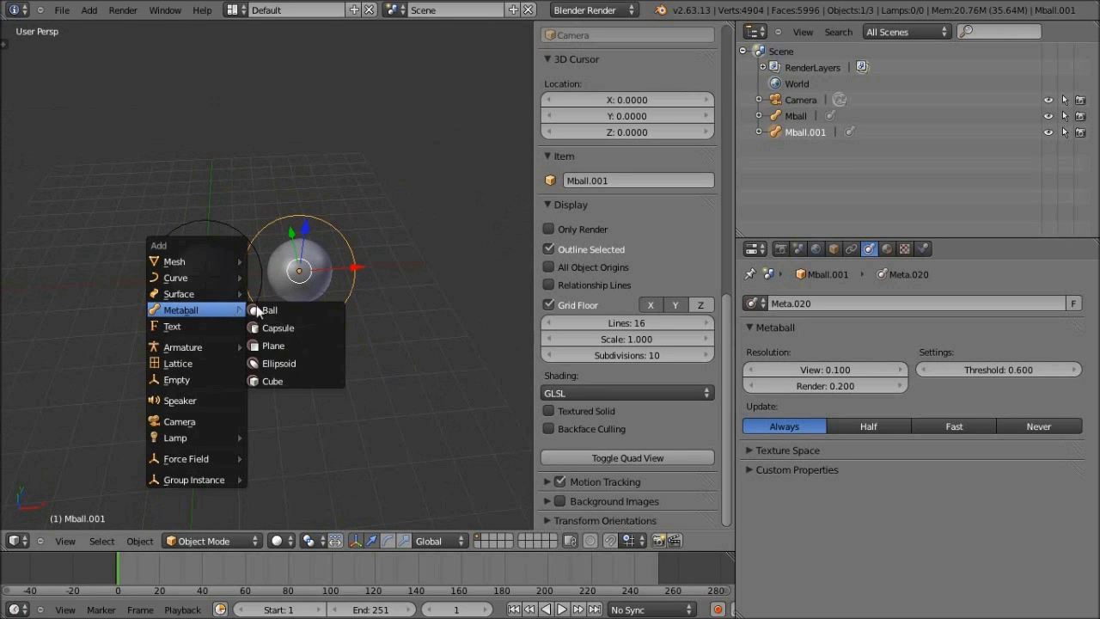
{"action": "left_click", "coordinate": [292, 376]}
{"action": "scroll", "coordinate": [255, 310], "scroll_direction": "up", "scroll_amount": 1}
{"action": "left_click_drag", "start_coordinate": [255, 270], "coordinate": [297, 269]}
Scale the cube metaball and adjust its position so that it blends with both balls.
{"action": "key", "text": "s"}
{"action": "left_click", "coordinate": [291, 359]}
{"action": "middle_click_drag", "start_coordinate": [292, 360], "coordinate": [314, 271]}
{"action": "left_click_drag", "start_coordinate": [314, 256], "coordinate": [327, 268]}
{"action": "middle_click_drag", "start_coordinate": [309, 302], "coordinate": [262, 350]}
{"action": "scroll", "coordinate": [297, 316], "scroll_direction": "up", "scroll_amount": 3}
{"action": "scroll", "coordinate": [293, 357], "scroll_direction": "down", "scroll_amount": 3}
Convert the merged metaballs to a mesh object.
{"action": "key", "text": "alt+c"}
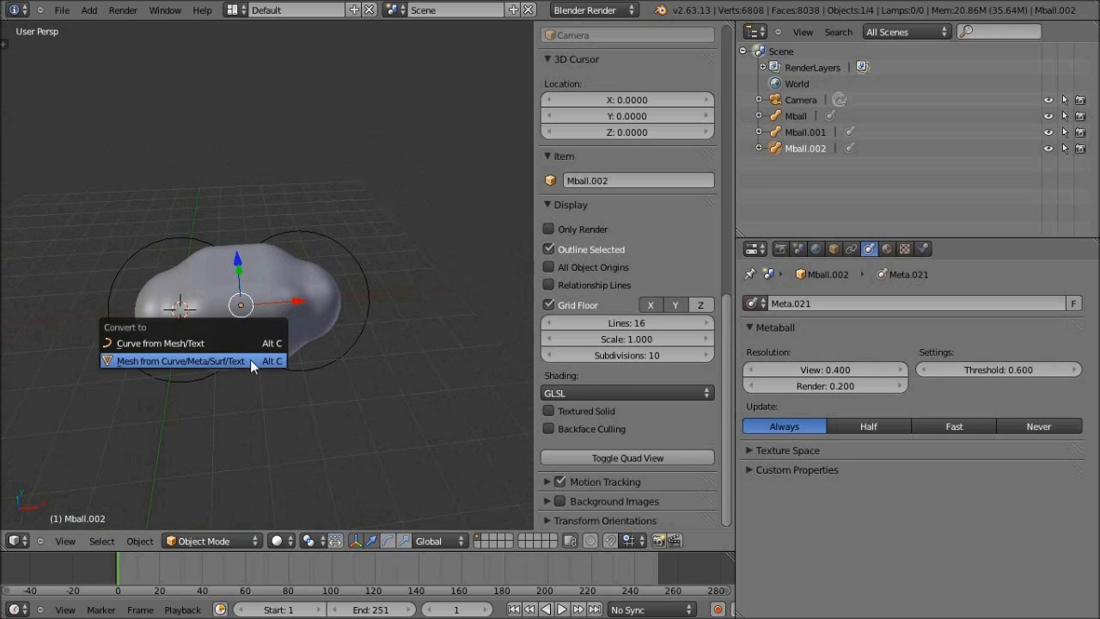
{"action": "left_click", "coordinate": [195, 359]}
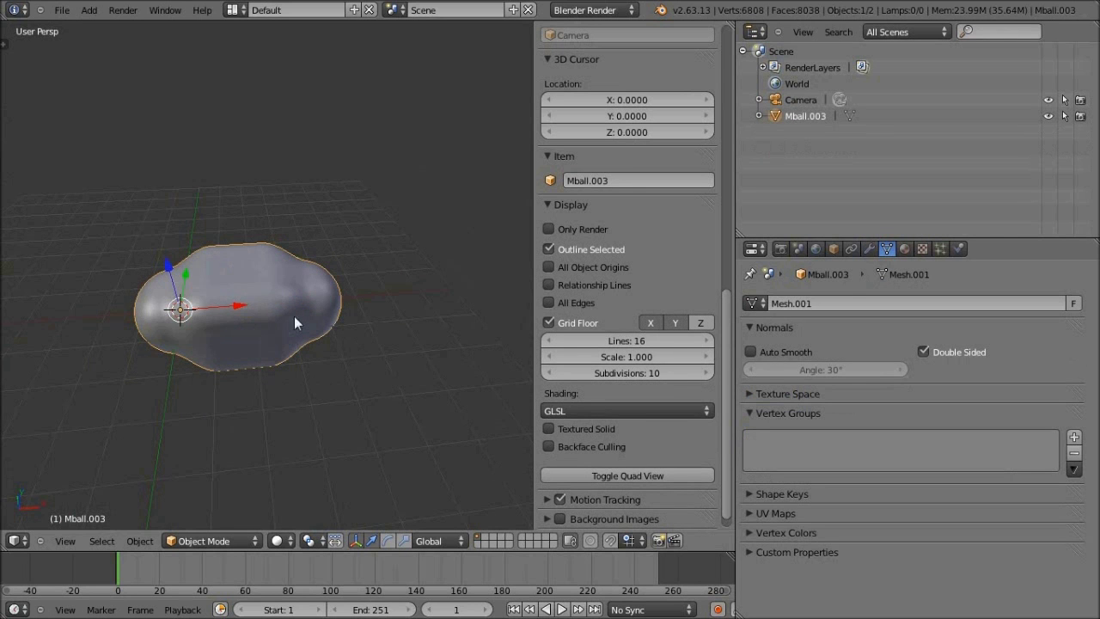
{"action": "middle_click_drag", "start_coordinate": [269, 359], "coordinate": [266, 331]}
Inspect the converted mesh's topology up close in Edit Mode and return to Object Mode.
{"action": "key", "text": "Tab"}
{"action": "scroll", "coordinate": [261, 324], "scroll_direction": "up", "scroll_amount": 7}
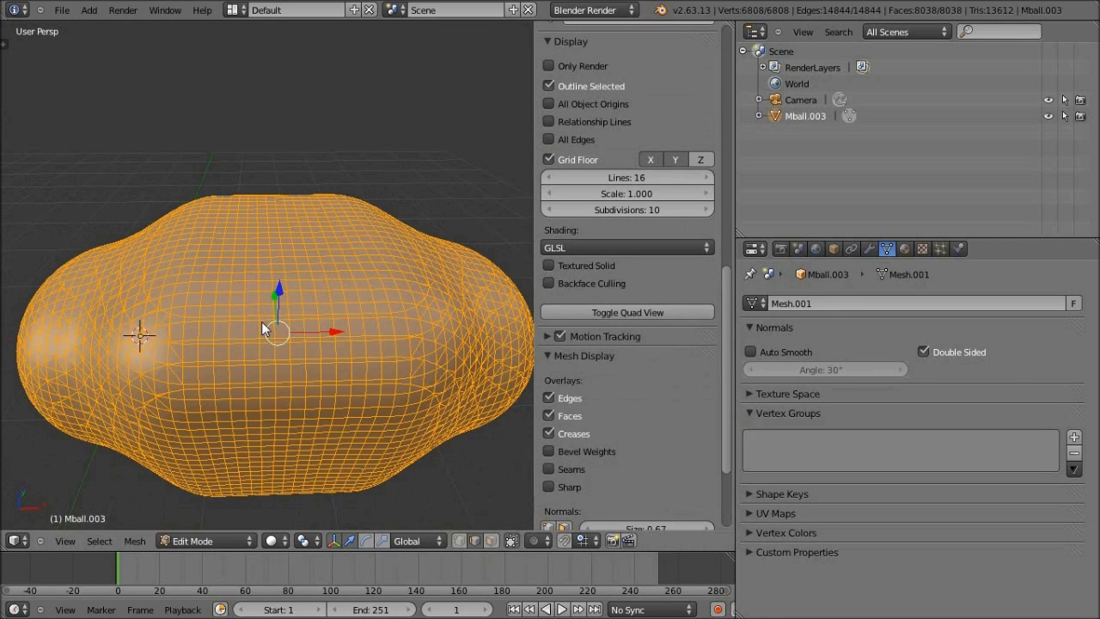
{"action": "scroll", "coordinate": [261, 321], "scroll_direction": "down", "scroll_amount": 4}
{"action": "middle_click_drag", "start_coordinate": [368, 360], "coordinate": [280, 330]}
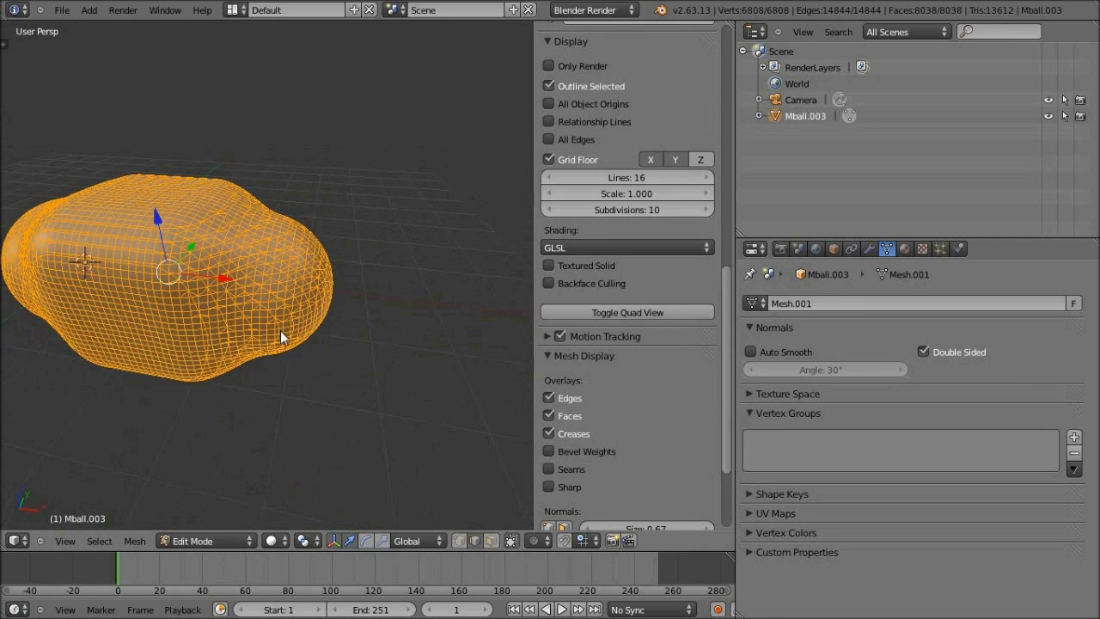
{"action": "scroll", "coordinate": [273, 322], "scroll_direction": "up", "scroll_amount": 3}
{"action": "middle_click_drag", "start_coordinate": [163, 333], "coordinate": [236, 345], "text": "shift"}
{"action": "scroll", "coordinate": [241, 344], "scroll_direction": "up", "scroll_amount": 3}
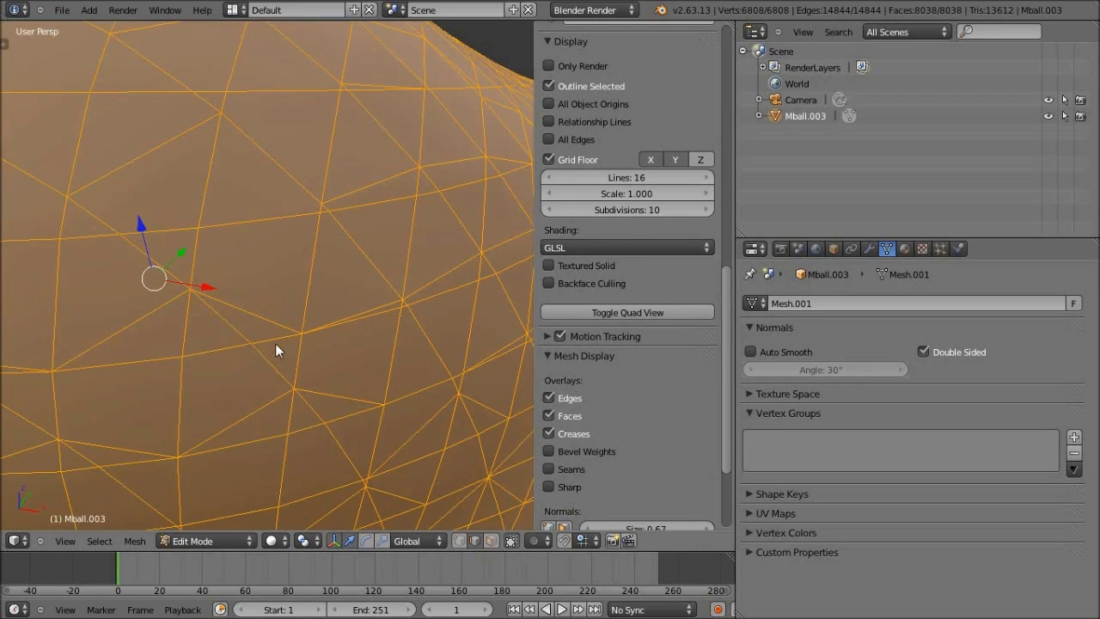
{"action": "scroll", "coordinate": [274, 343], "scroll_direction": "down", "scroll_amount": 3}
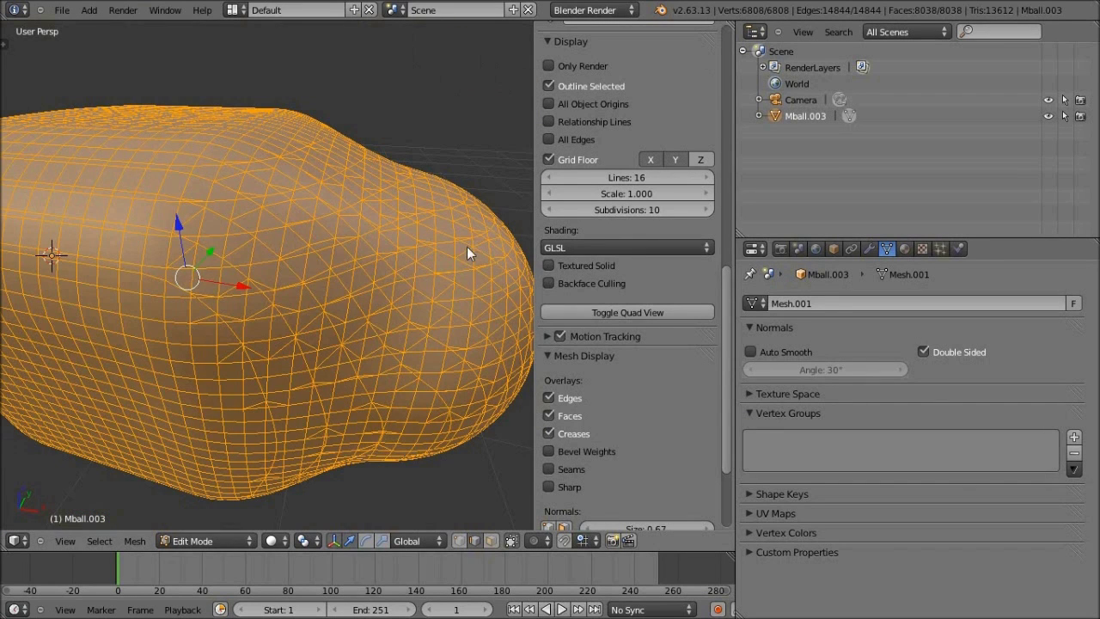
{"action": "scroll", "coordinate": [344, 278], "scroll_direction": "down", "scroll_amount": 2}
{"action": "middle_click_drag", "start_coordinate": [217, 313], "coordinate": [280, 350]}
{"action": "key", "text": "Tab"}
{"action": "scroll", "coordinate": [282, 352], "scroll_direction": "down", "scroll_amount": 2}
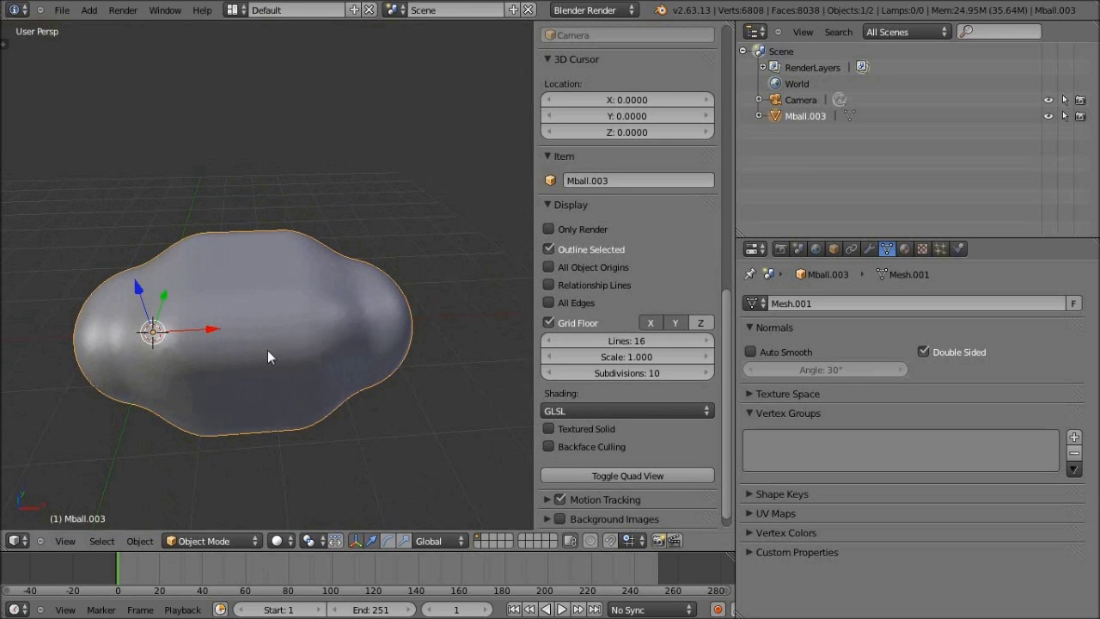
Look through the modifiers available for the converted mesh without adding any.
{"action": "left_click", "coordinate": [868, 249]}
{"action": "left_click", "coordinate": [796, 305]}
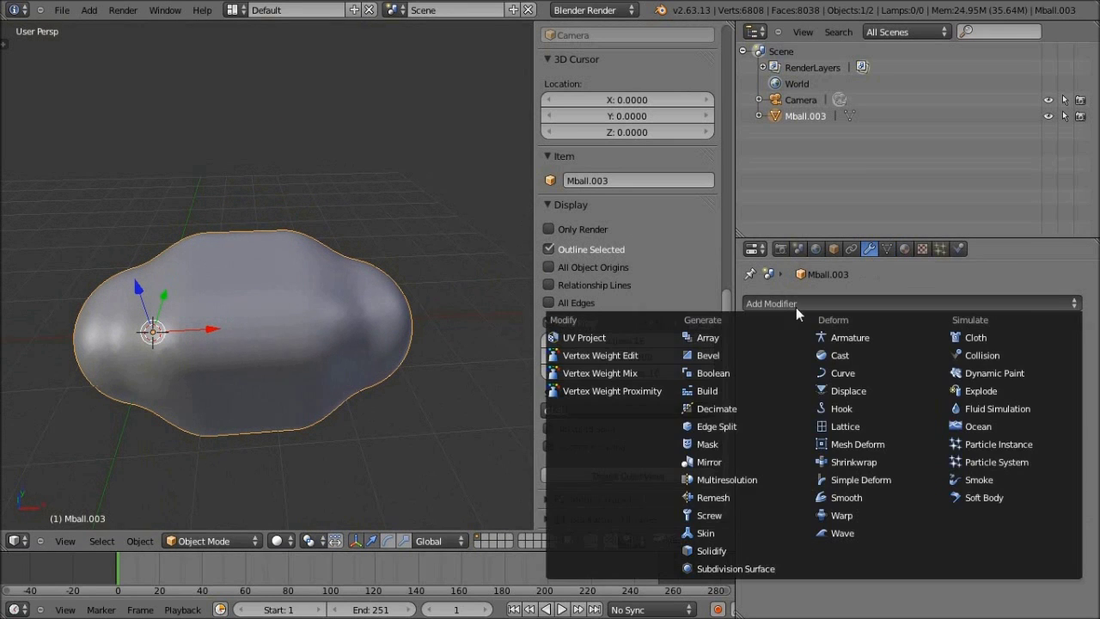
{"action": "middle_click_drag", "start_coordinate": [293, 413], "coordinate": [328, 283]}
{"action": "scroll", "coordinate": [275, 316], "scroll_direction": "down", "scroll_amount": 3}
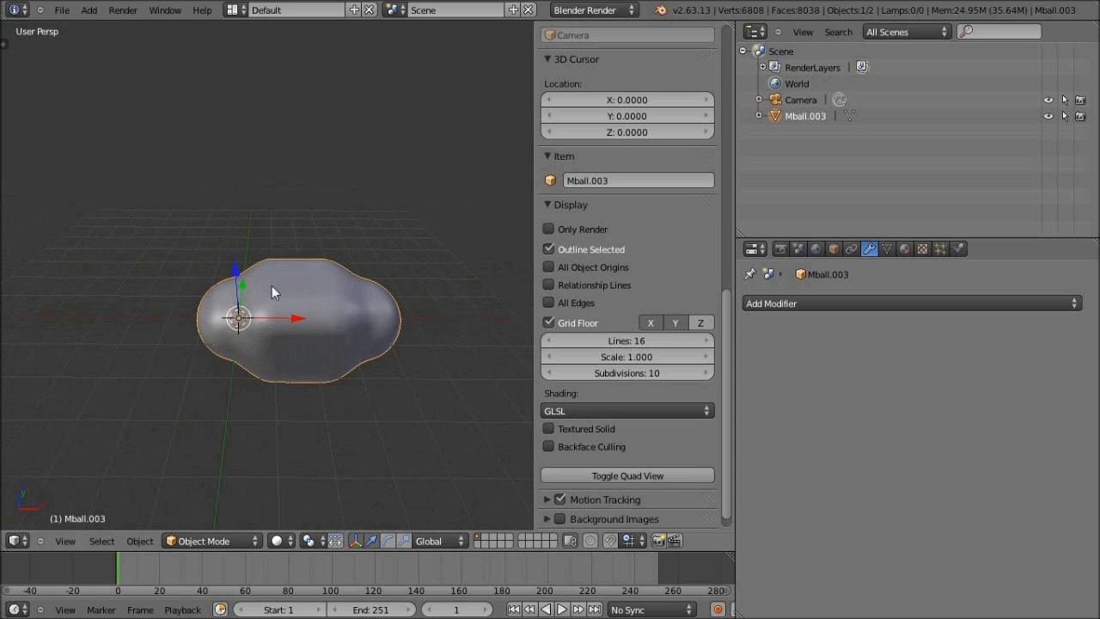
{"action": "middle_click_drag", "start_coordinate": [309, 343], "coordinate": [219, 305]}
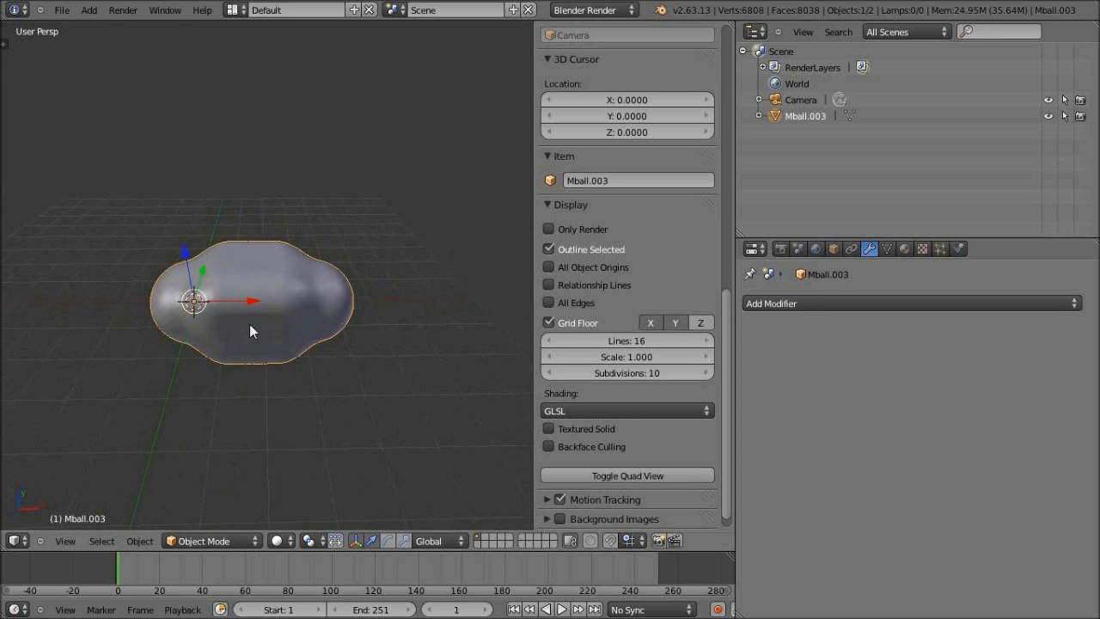